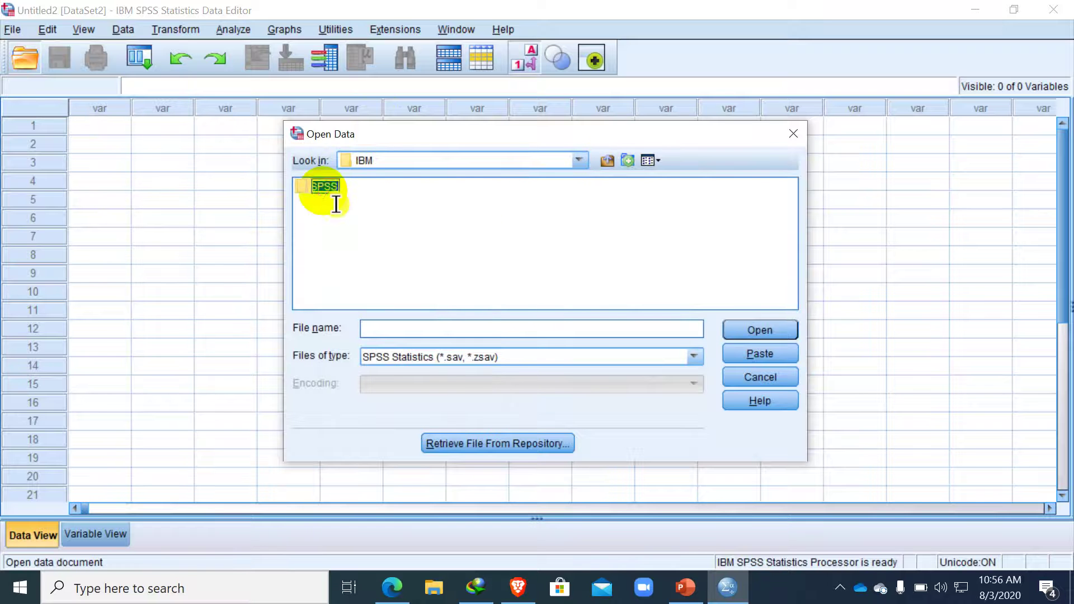
- Open the sample data file adl.sav from the IBM\SPSS\Statistics\25\Samples\English folder
left_click(607, 160)
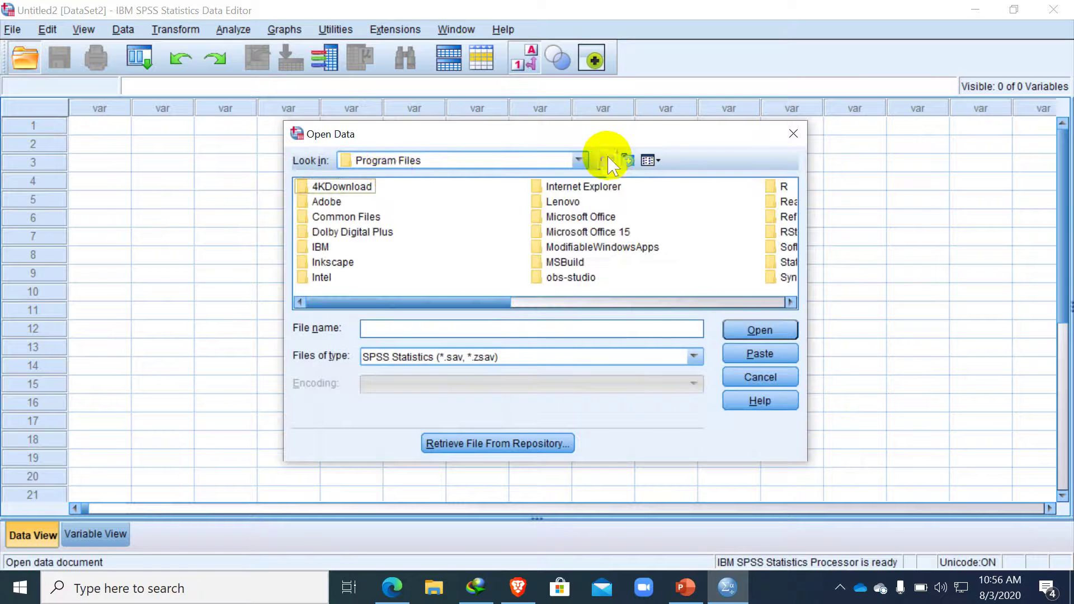
double_click(322, 248)
left_click(326, 187)
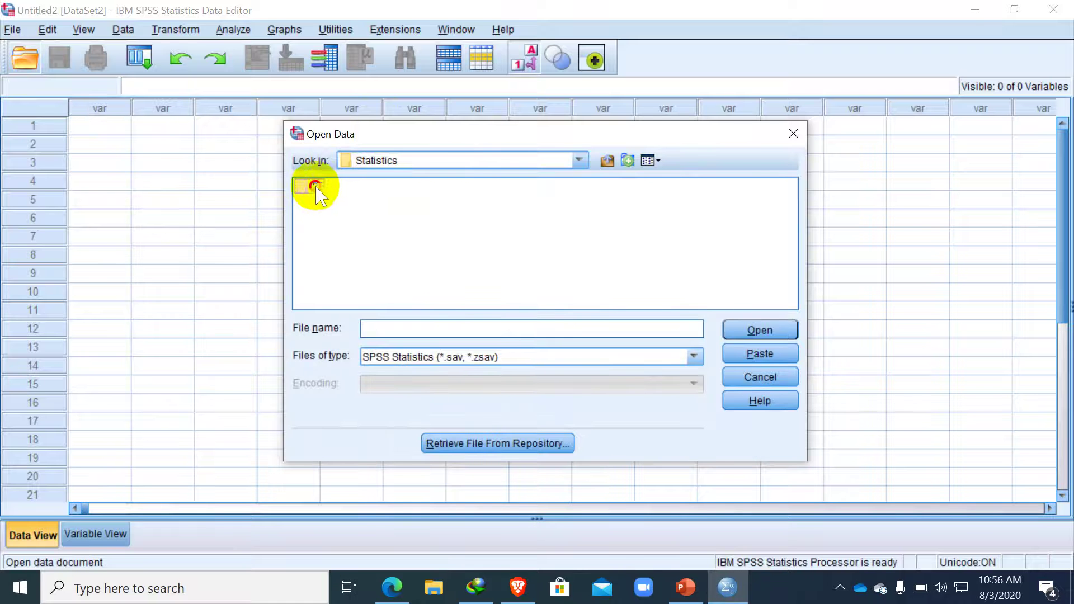
double_click(314, 189)
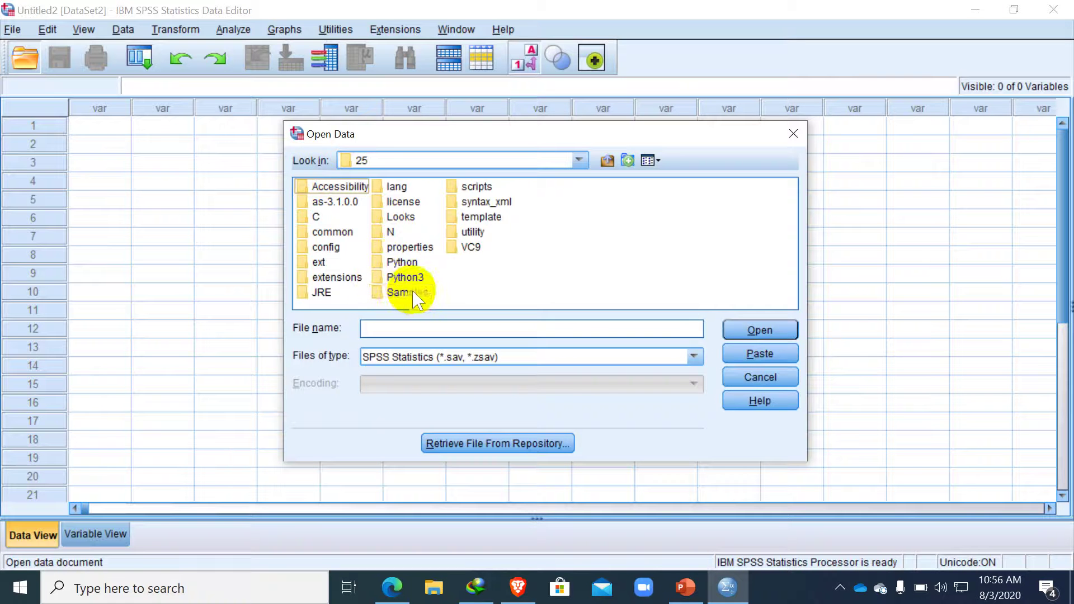
double_click(384, 293)
double_click(329, 188)
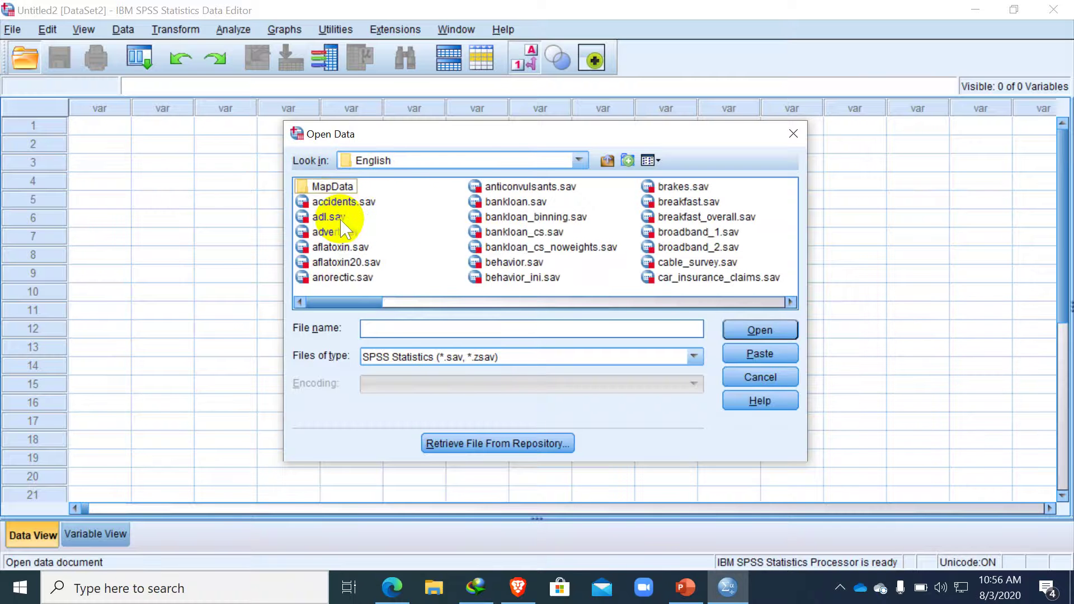
left_click(341, 219)
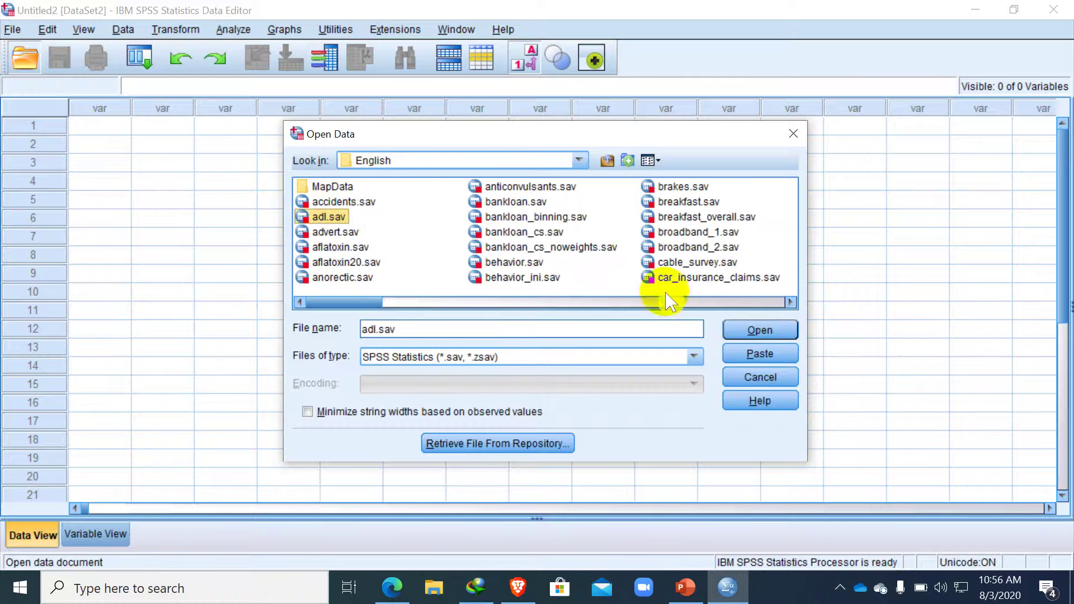
left_click(789, 334)
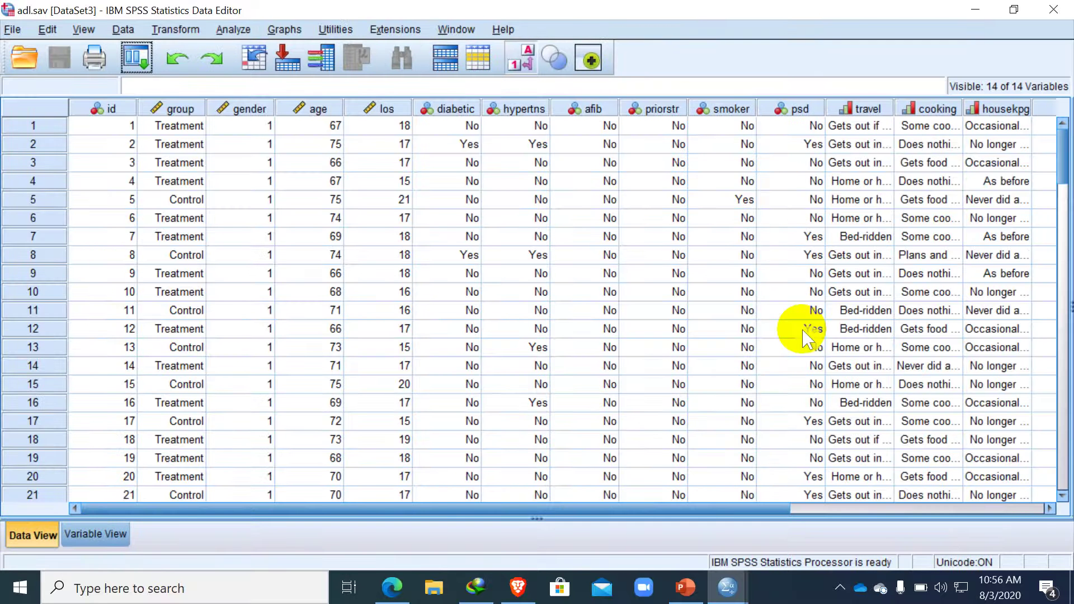
- Start a new chart in Chart Builder and place the multiple line chart from the Line gallery on the canvas
left_click(301, 30)
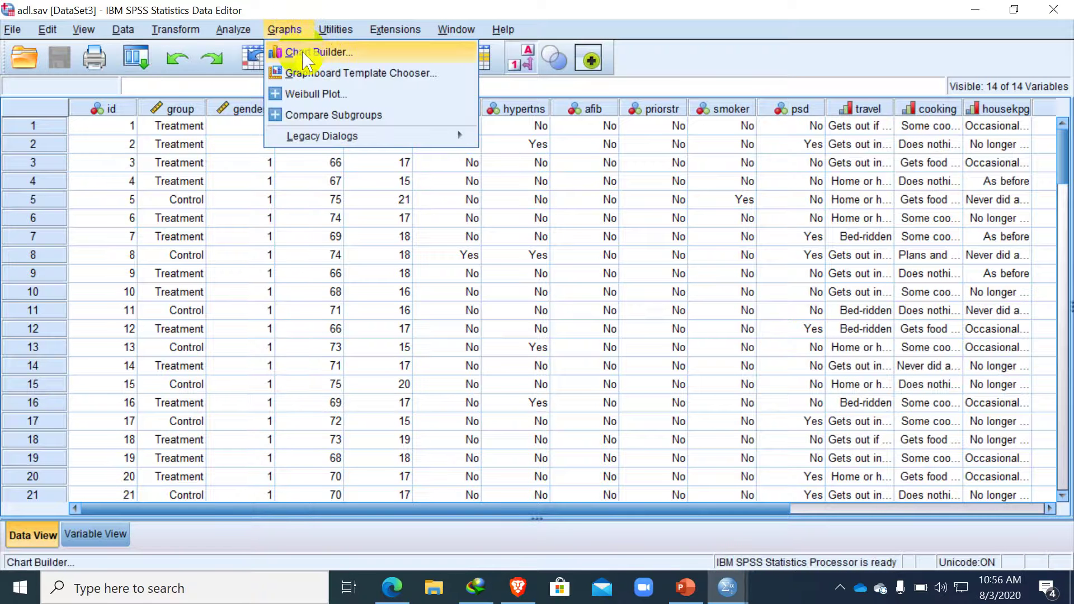
left_click(303, 55)
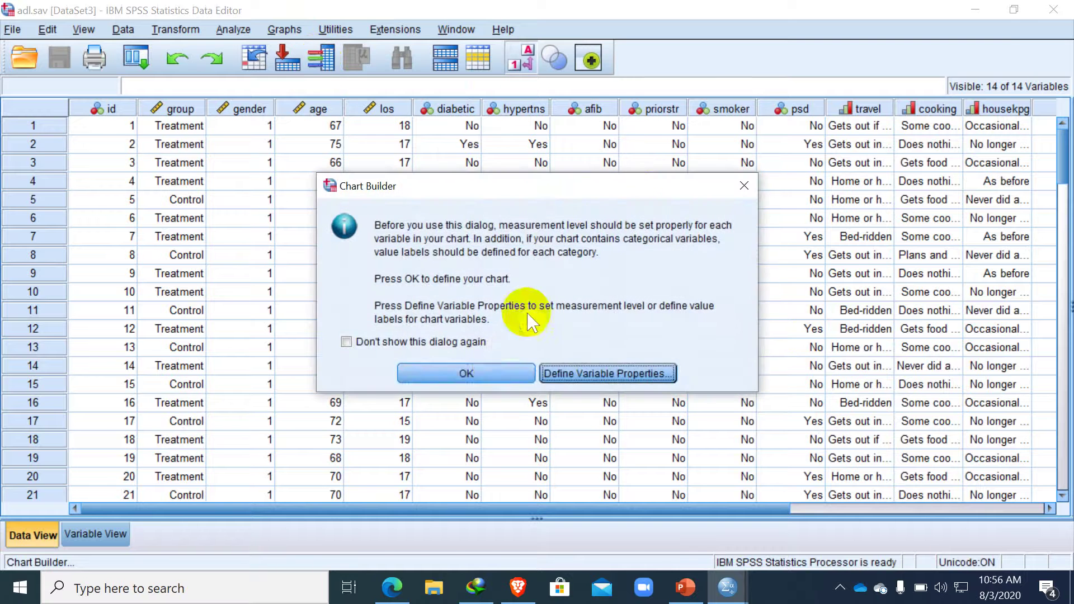
left_click(496, 365)
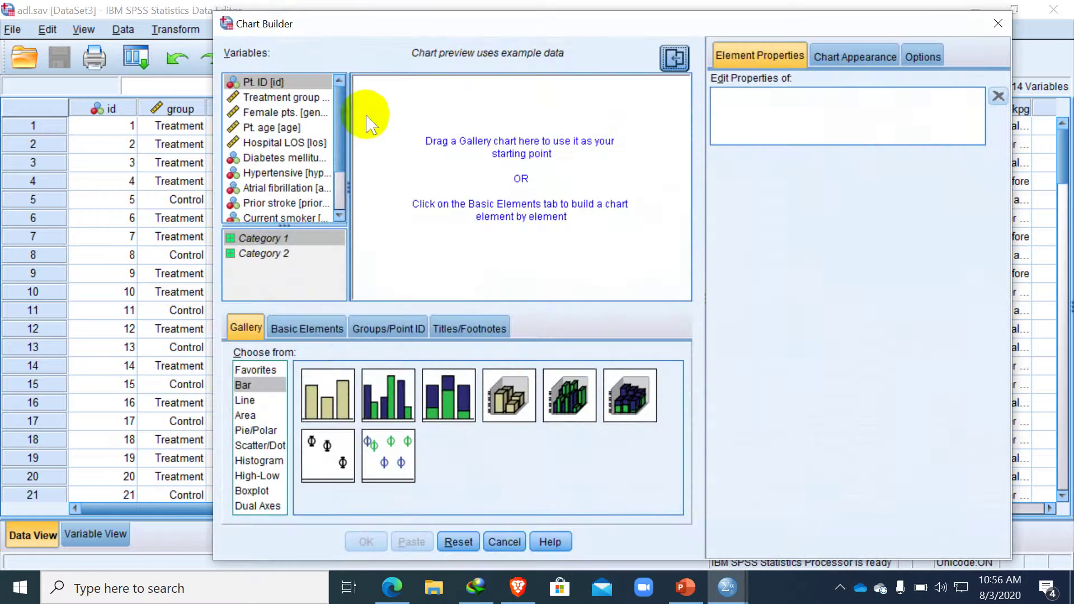
left_click(244, 401)
left_click(392, 394)
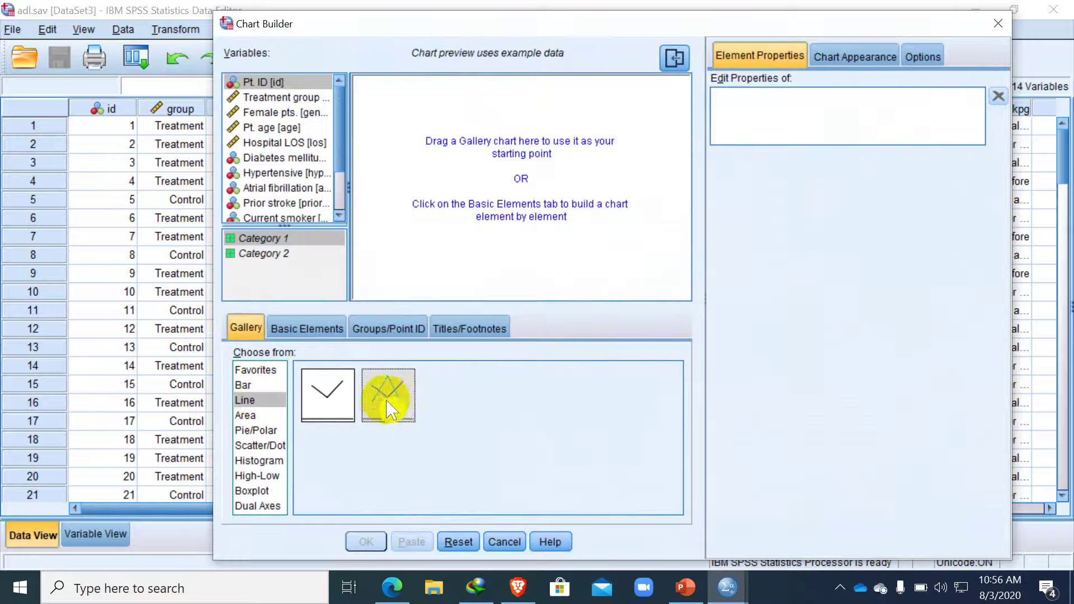
left_click_drag(391, 417, 417, 235)
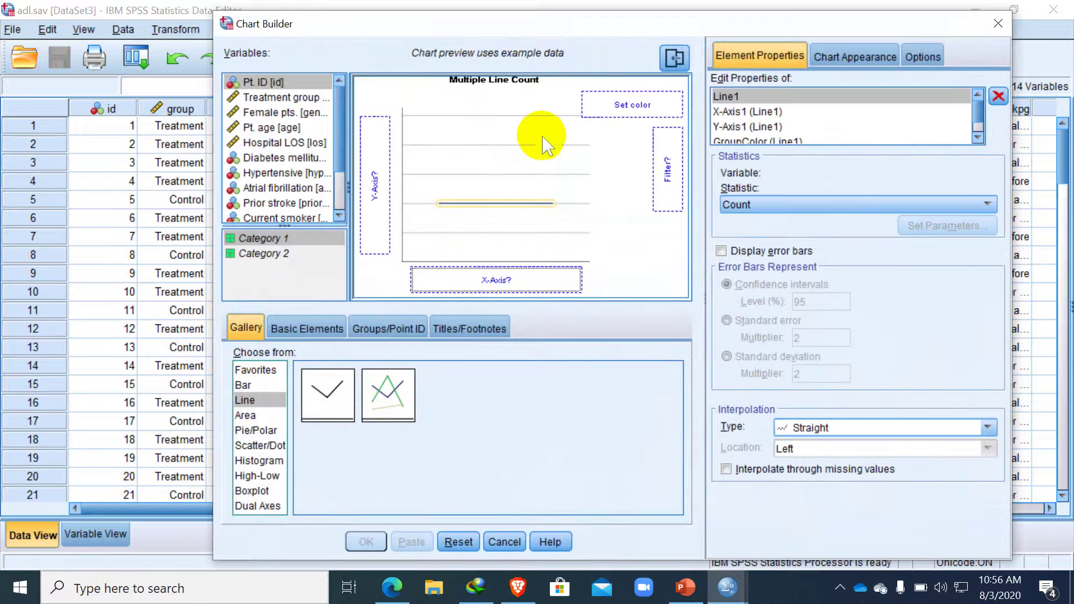
- Review the Multiple Line Graph slide in PowerPoint, then return to the SPSS Chart Builder
left_click(694, 594)
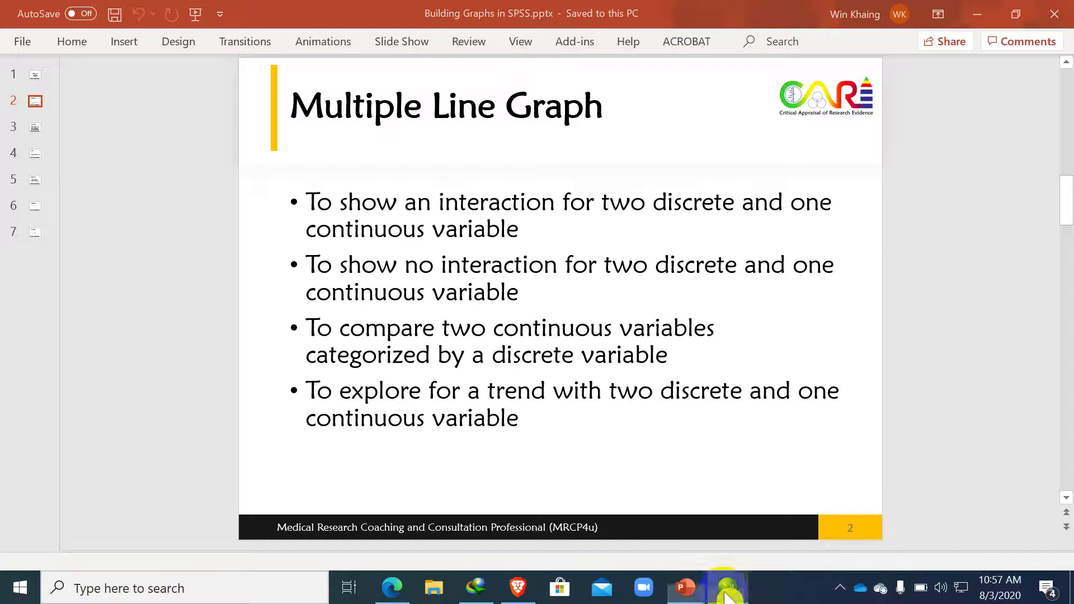
mouse_move(722, 571)
left_click(879, 509)
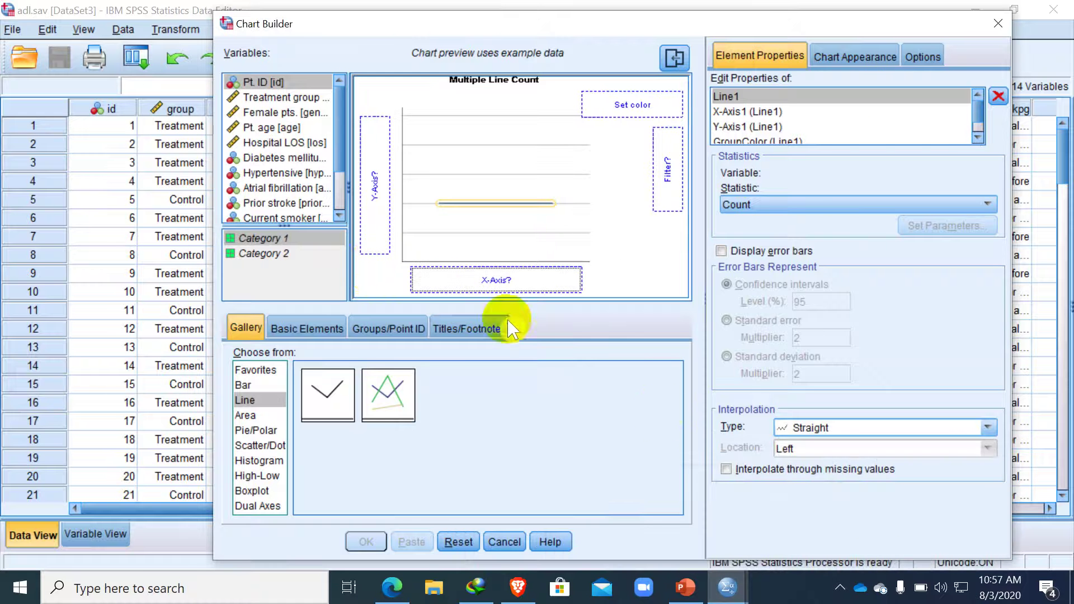
- Assign Hypertensive to the chart's X axis and Pt. age to its Y axis
left_click(290, 177)
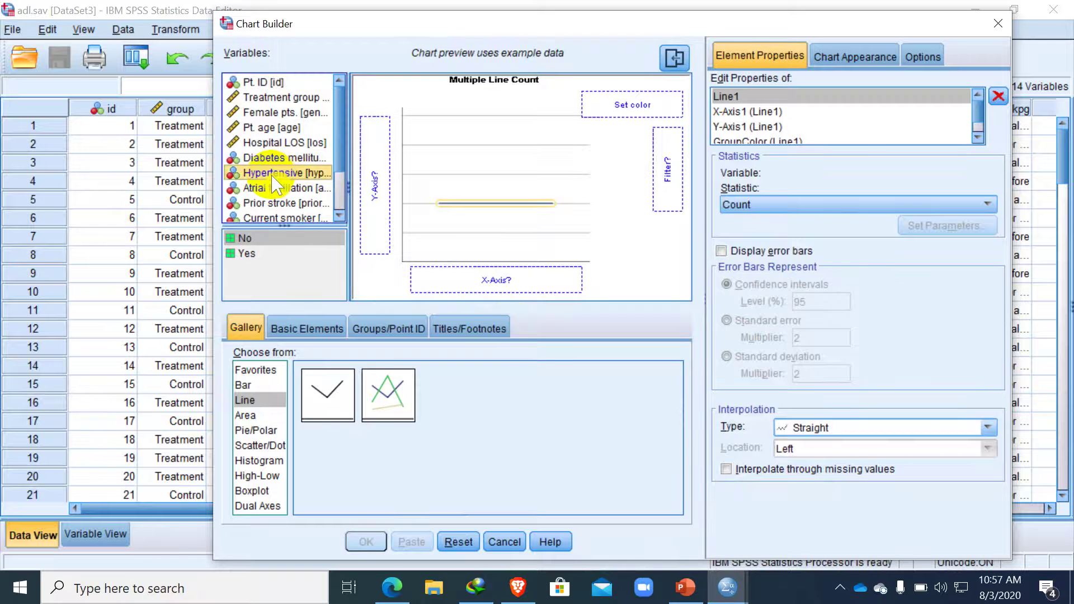
left_click_drag(275, 183, 446, 279)
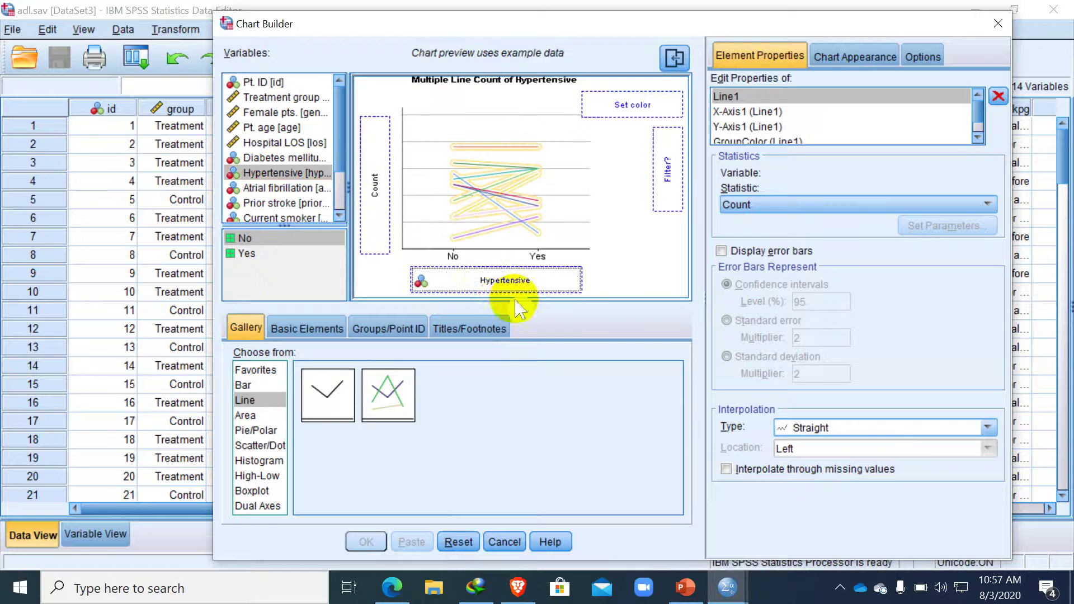
left_click(266, 128)
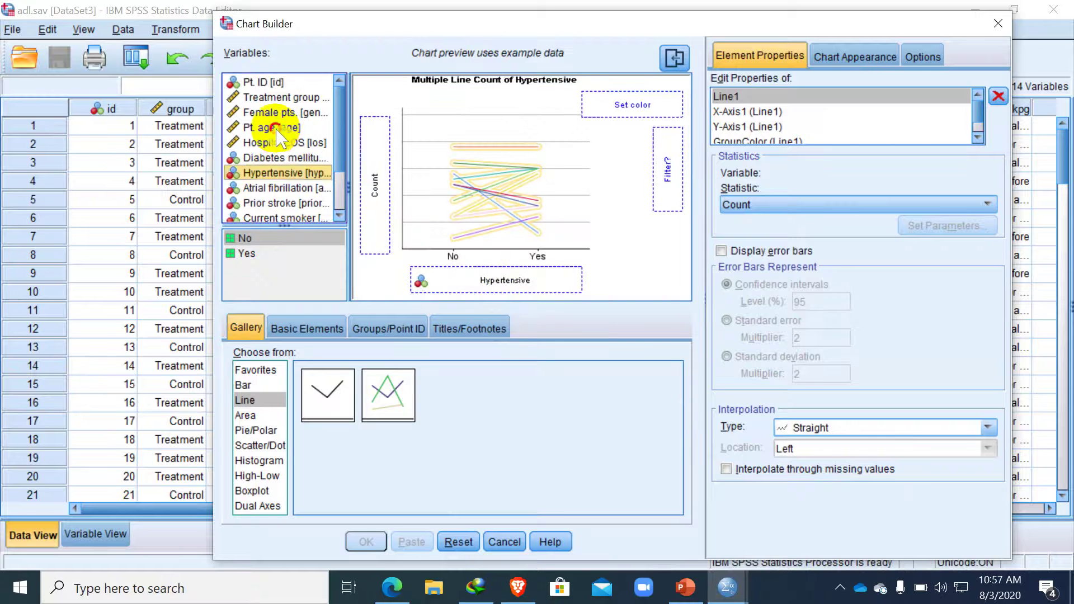
left_click_drag(266, 129, 375, 184)
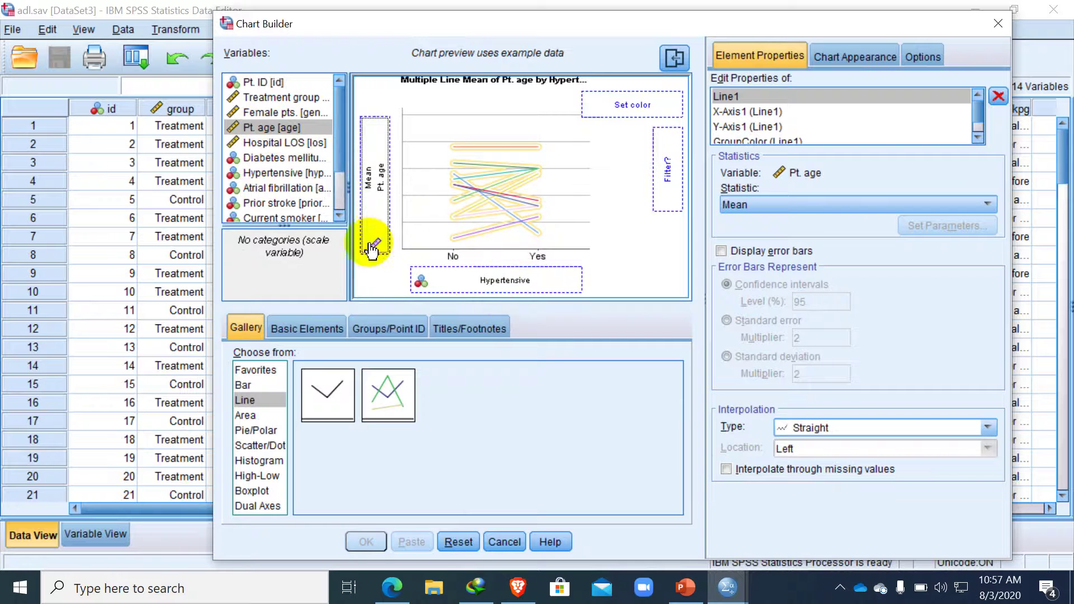
- Set the line color by the Post-stroke depression variable and generate the multiple line graph
scroll(342, 171, "down", 2)
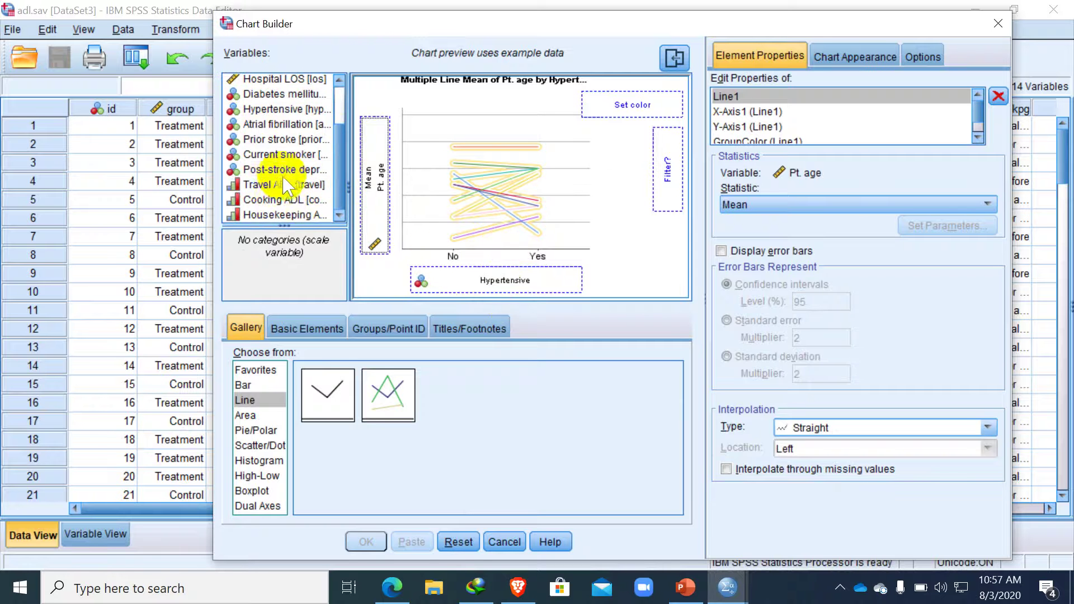
left_click(286, 170)
mouse_move(284, 172)
left_mouse_down()
mouse_move(649, 101)
mouse_move(643, 114)
left_mouse_up()
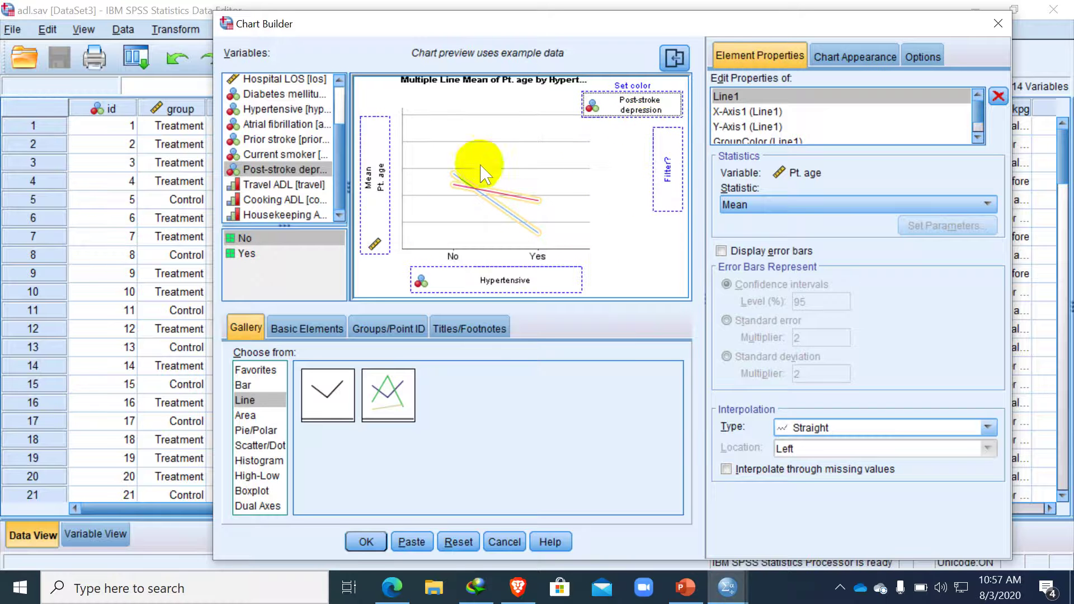
left_click(376, 545)
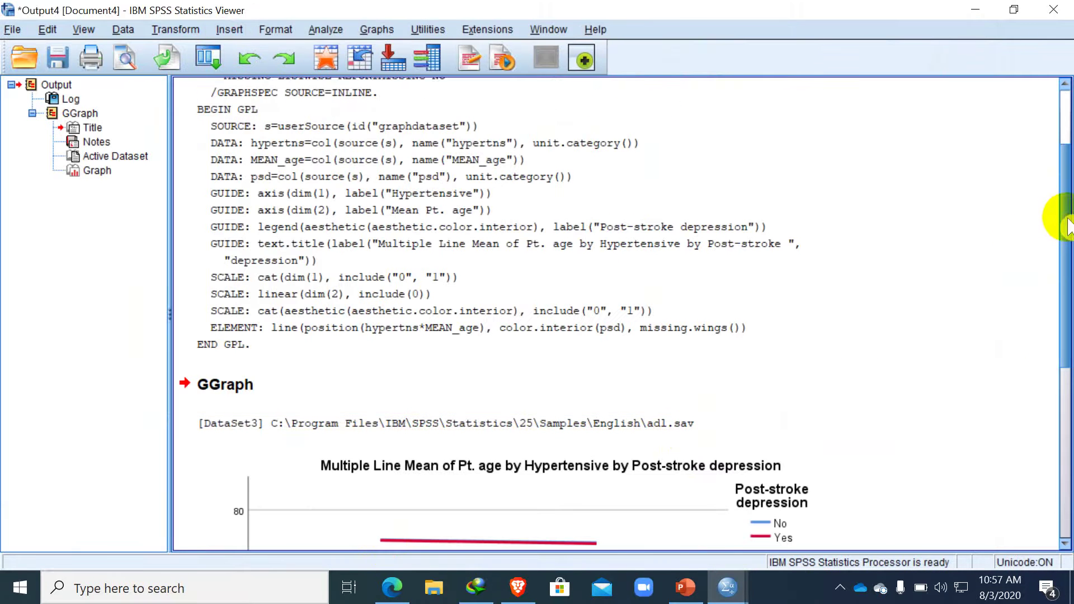
- Open the multiple line graph from the output in the Chart Editor
left_click_drag(1063, 287, 1050, 387)
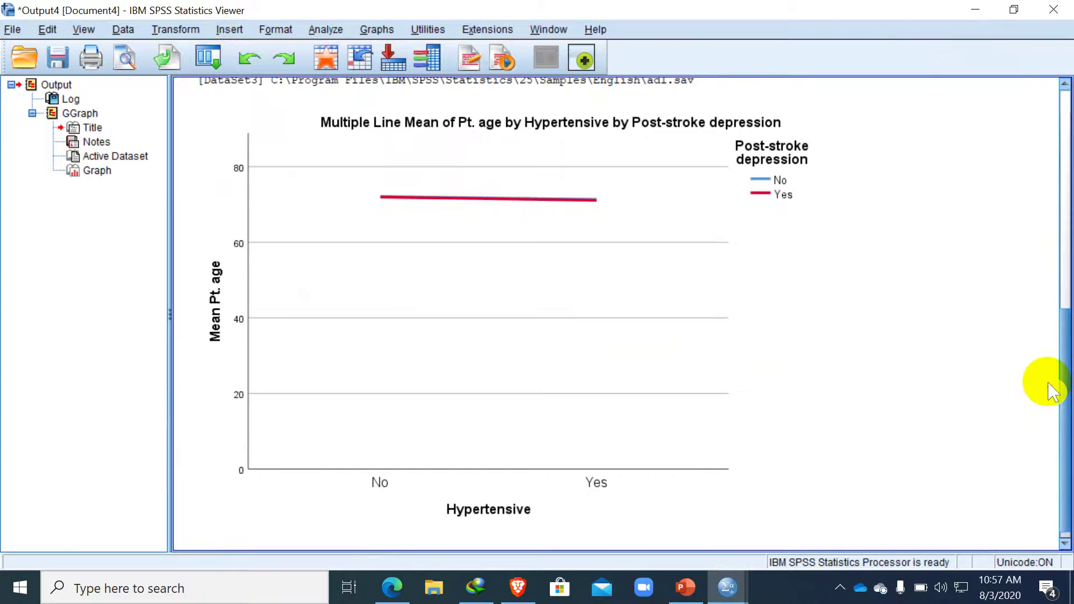
left_click(649, 271)
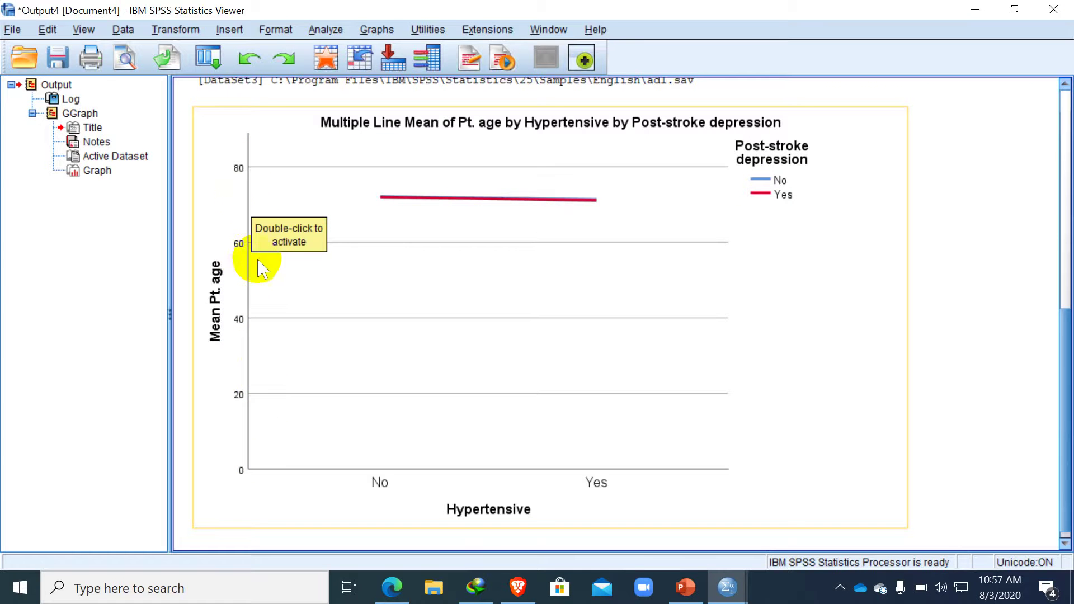
left_click(249, 281)
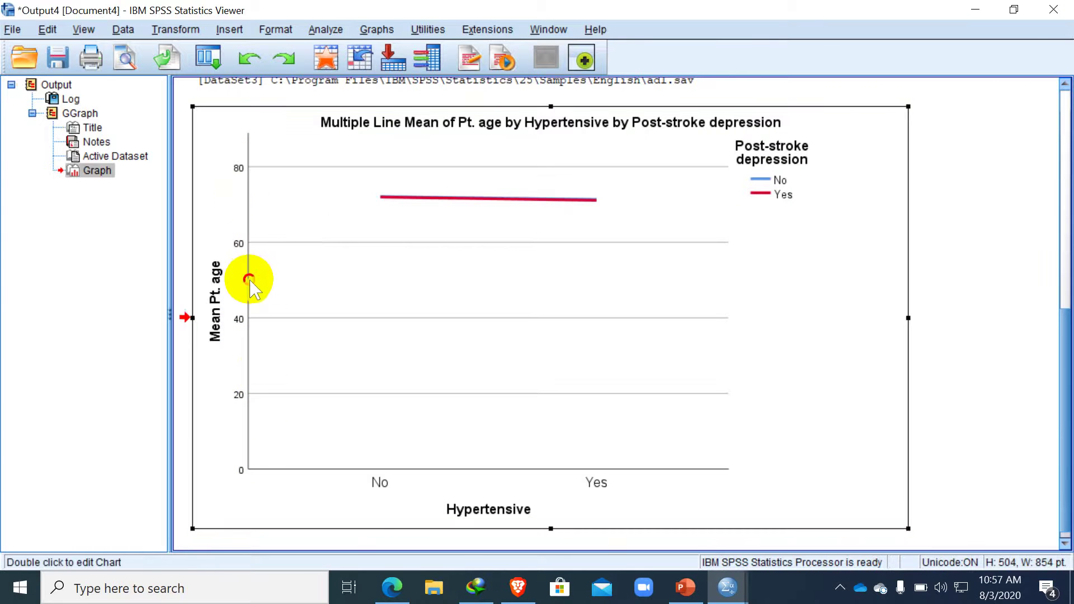
double_click(250, 282)
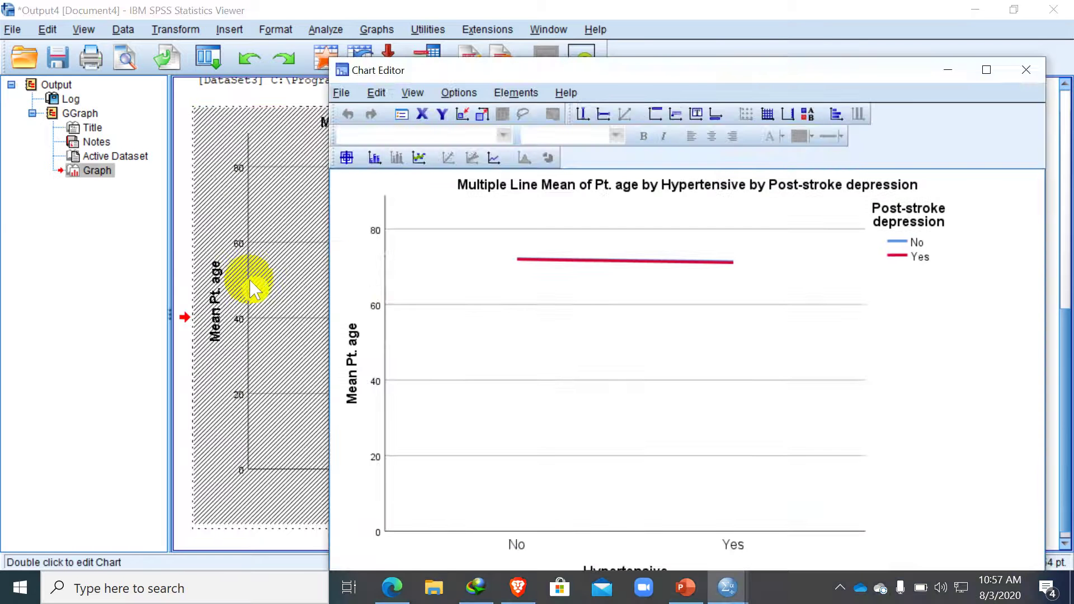
left_click(387, 297)
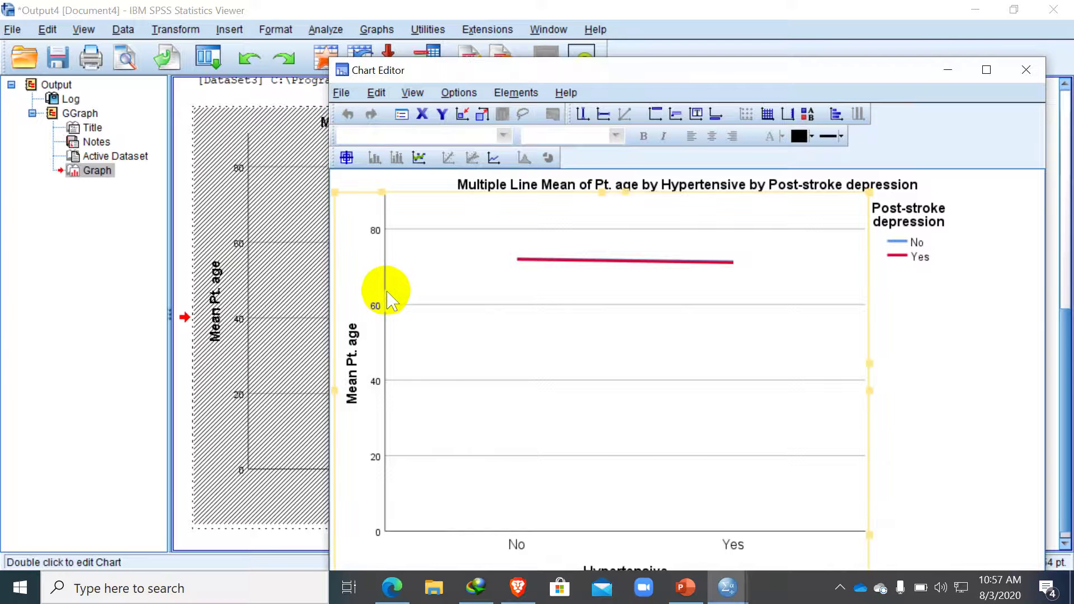
left_click(388, 296)
double_click(388, 293)
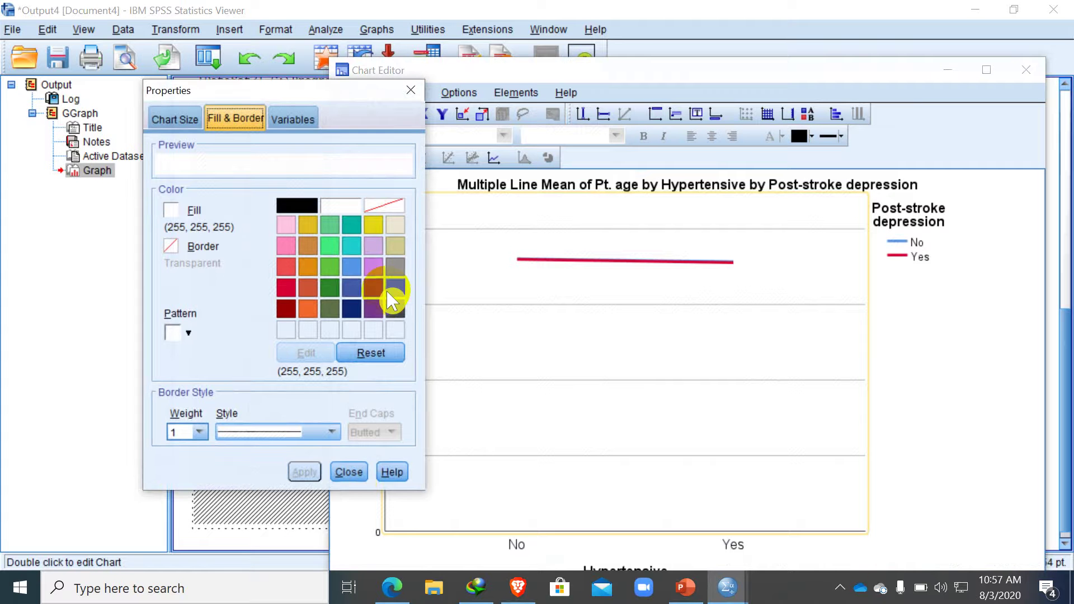
left_click(350, 473)
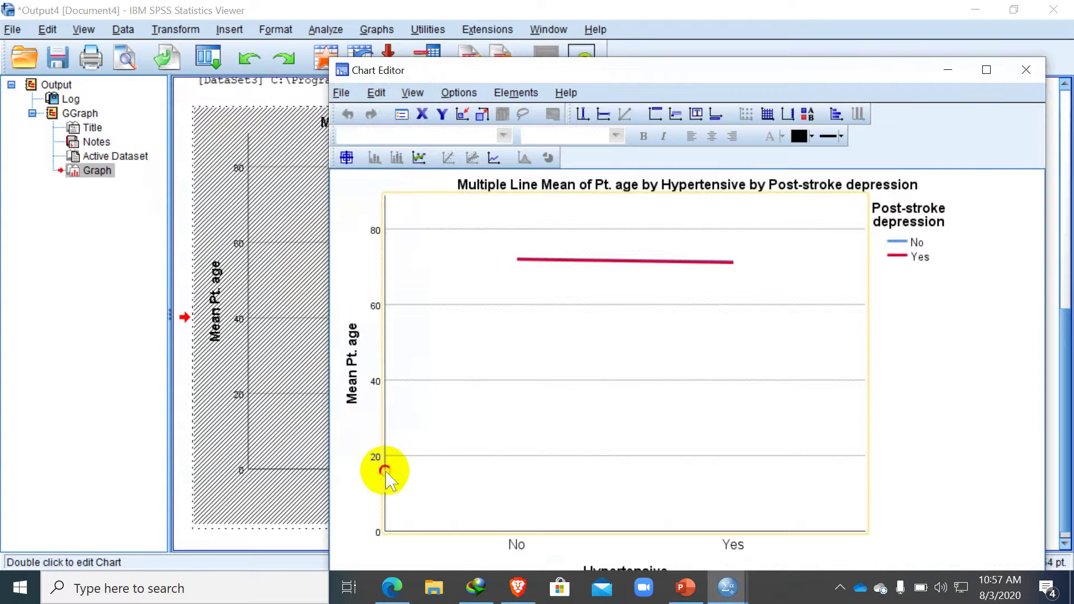
- Set the Mean Pt. age axis scale to a custom minimum of 50 and a major increment of 2
left_click(386, 472)
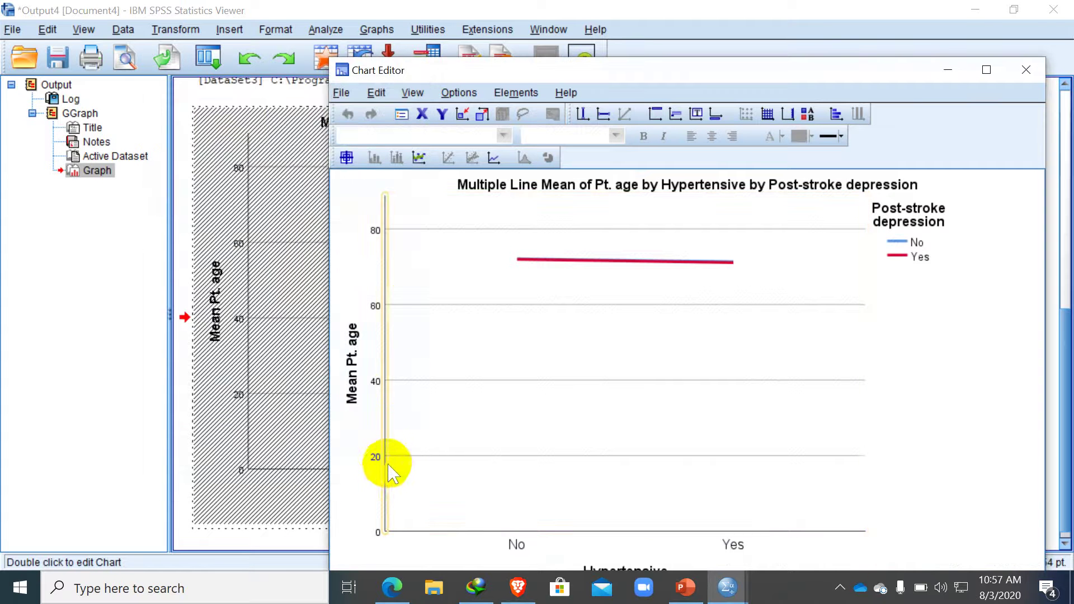
double_click(387, 416)
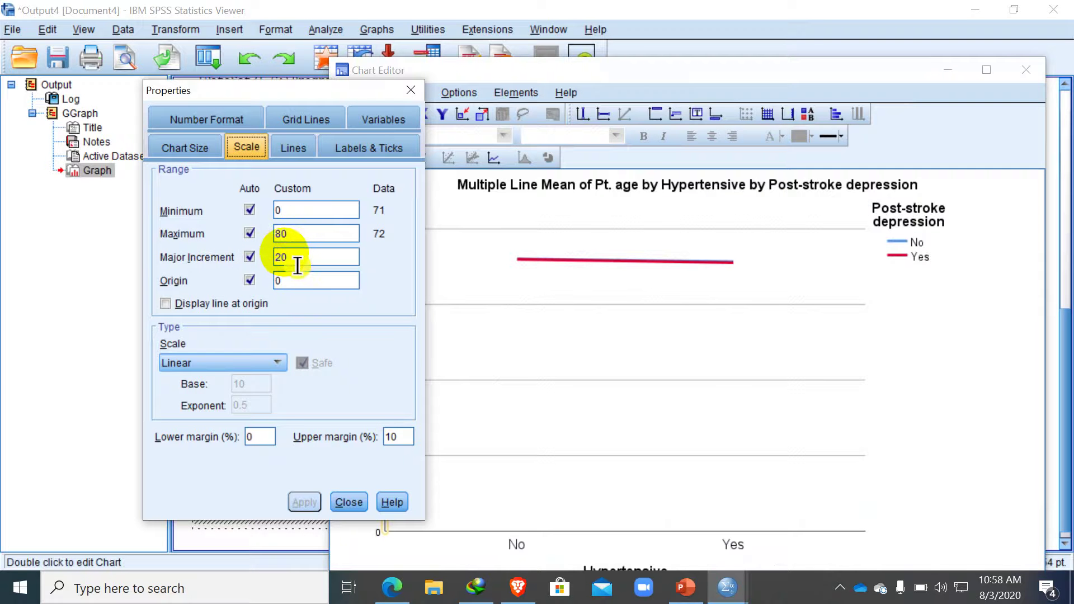
left_click(249, 209)
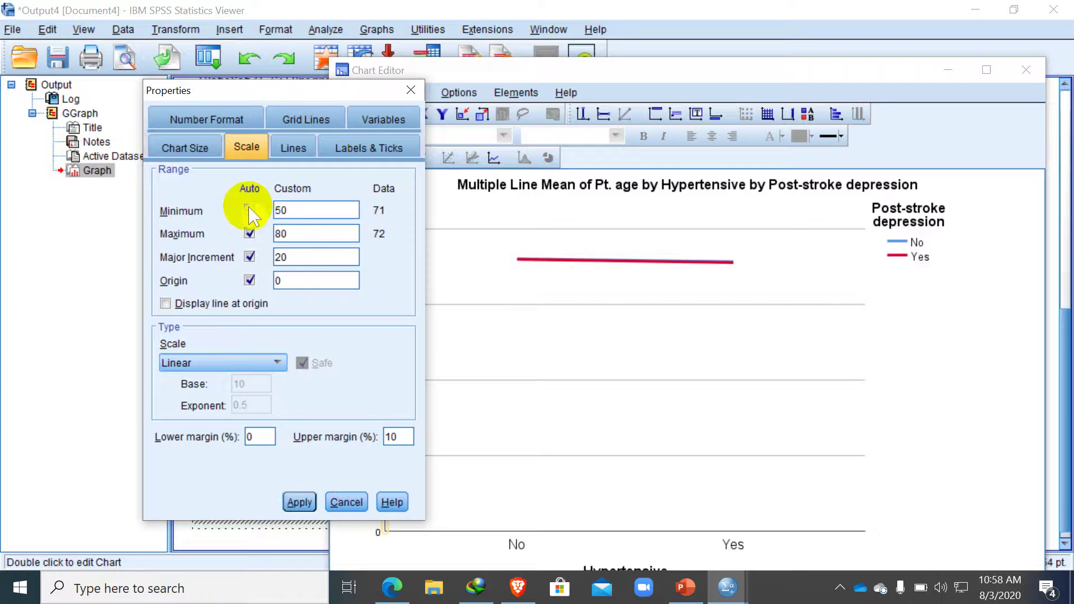
left_click_drag(307, 258, 230, 258)
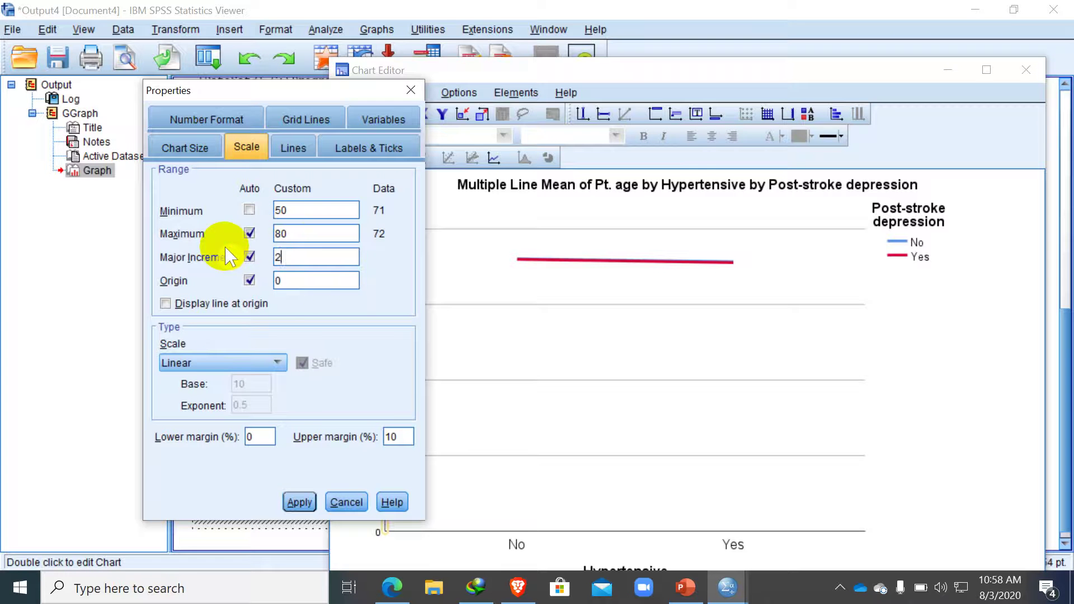
left_click(301, 502)
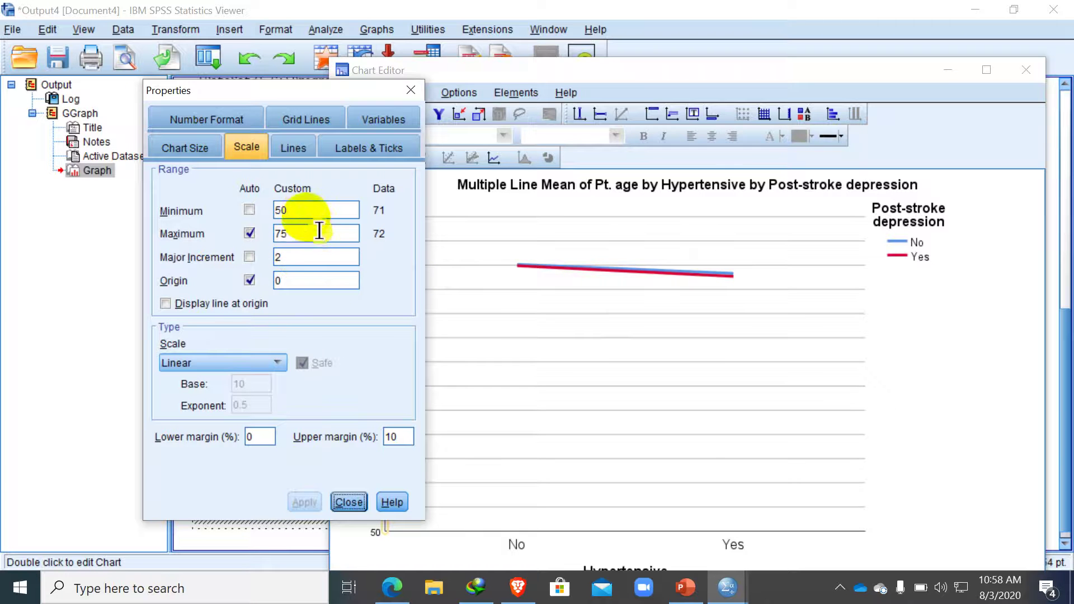
- Set the major increment of the Mean Pt. age axis scale to 0.2
double_click(288, 250)
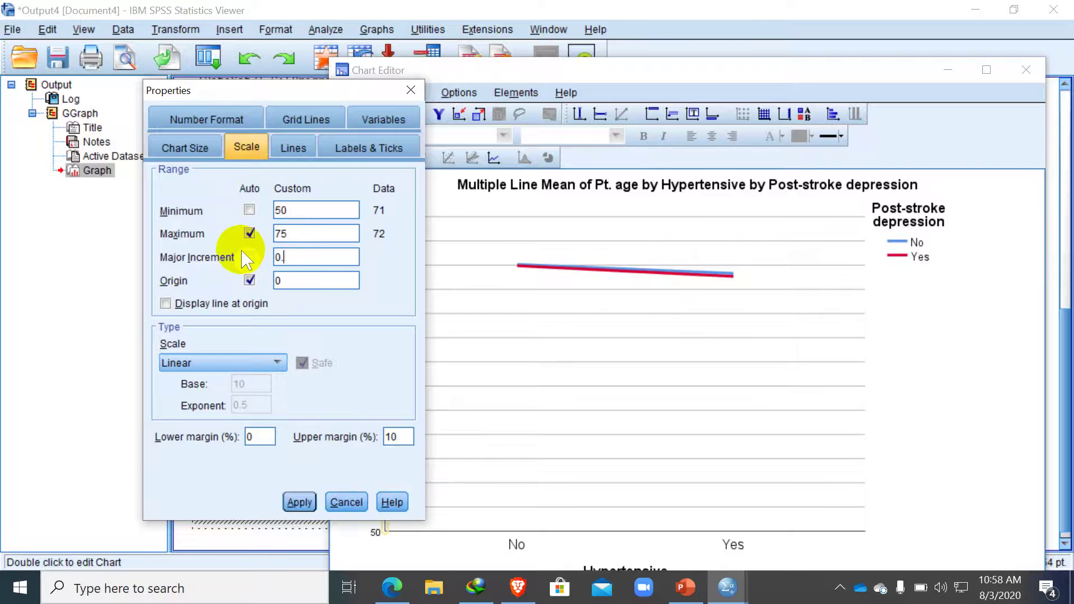
left_click(288, 509)
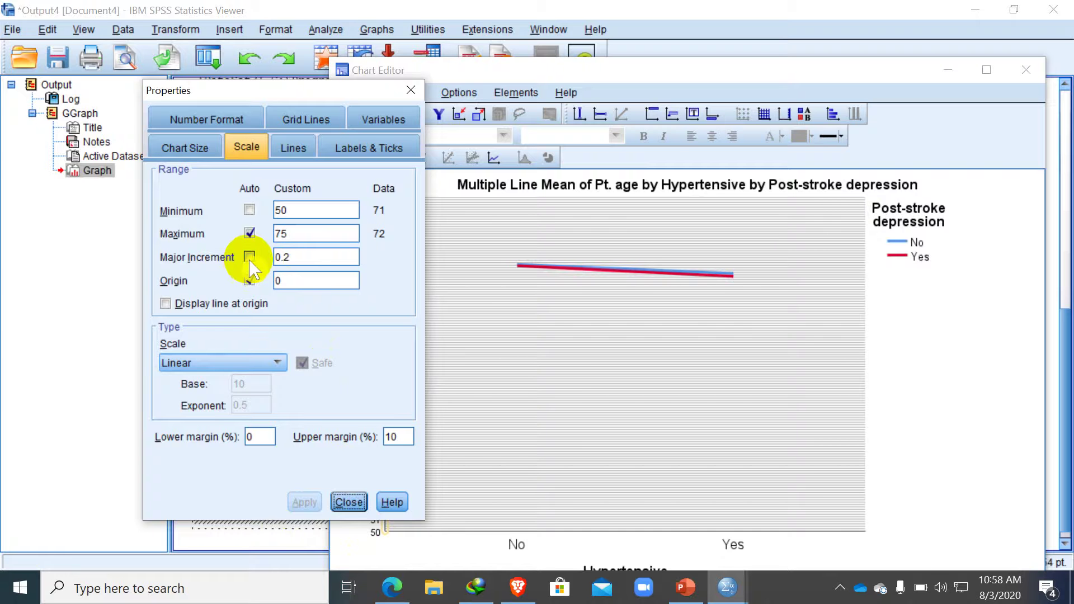
left_click(249, 210)
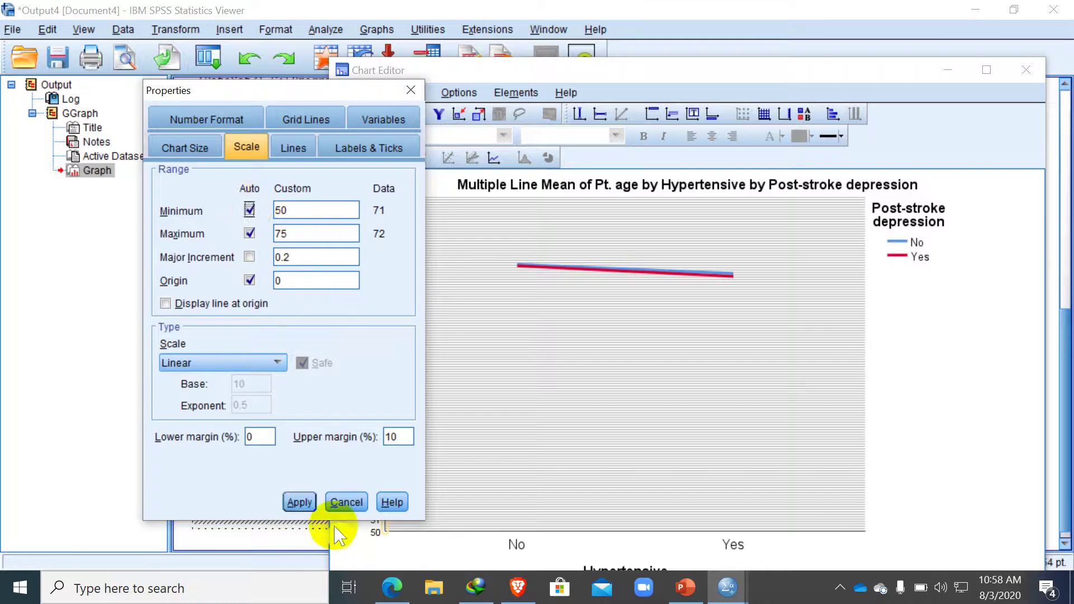
left_click(344, 504)
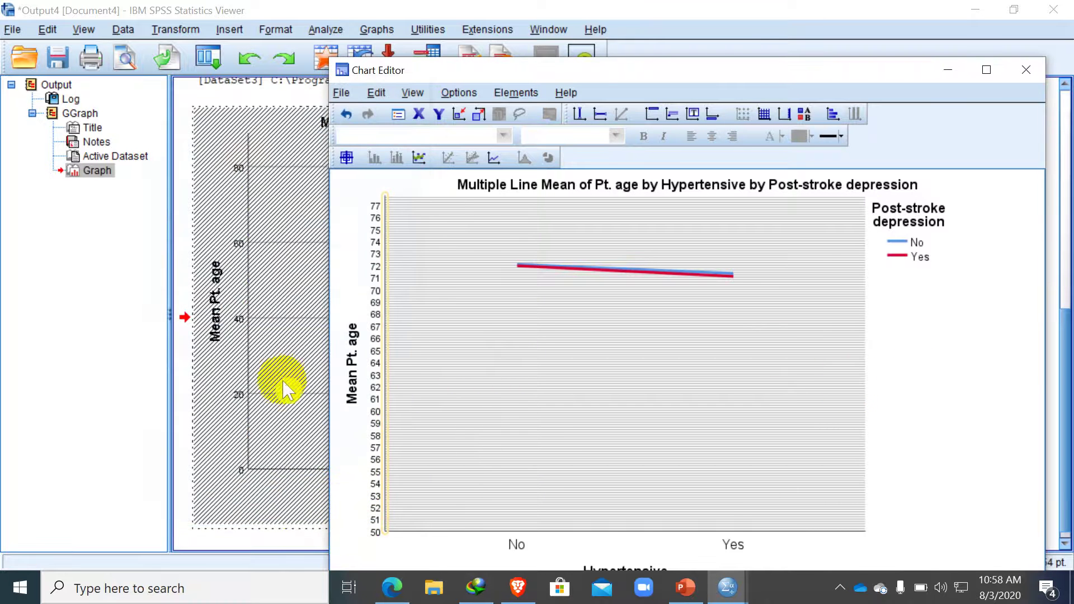
- Return the Mean Pt. age axis minimum and major increment to automatic values and close the Chart Editor
double_click(382, 358)
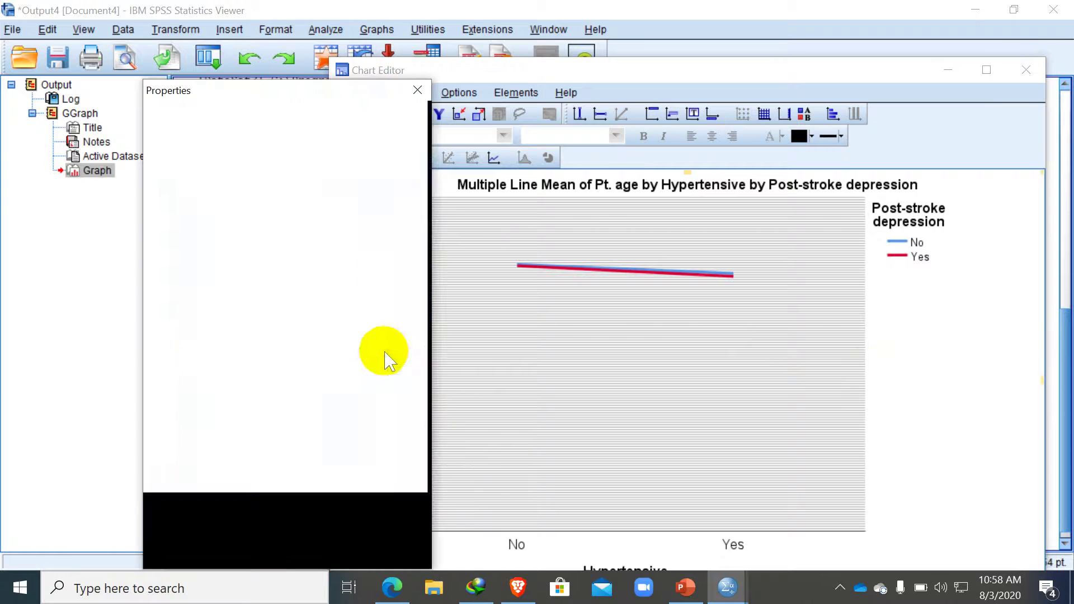
left_click(421, 91)
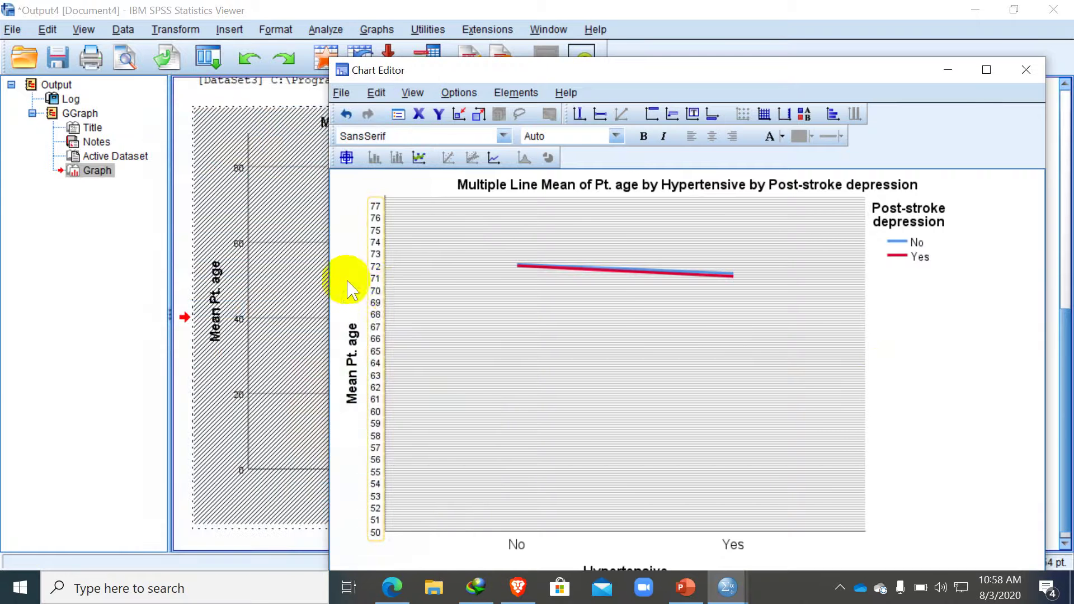
double_click(385, 291)
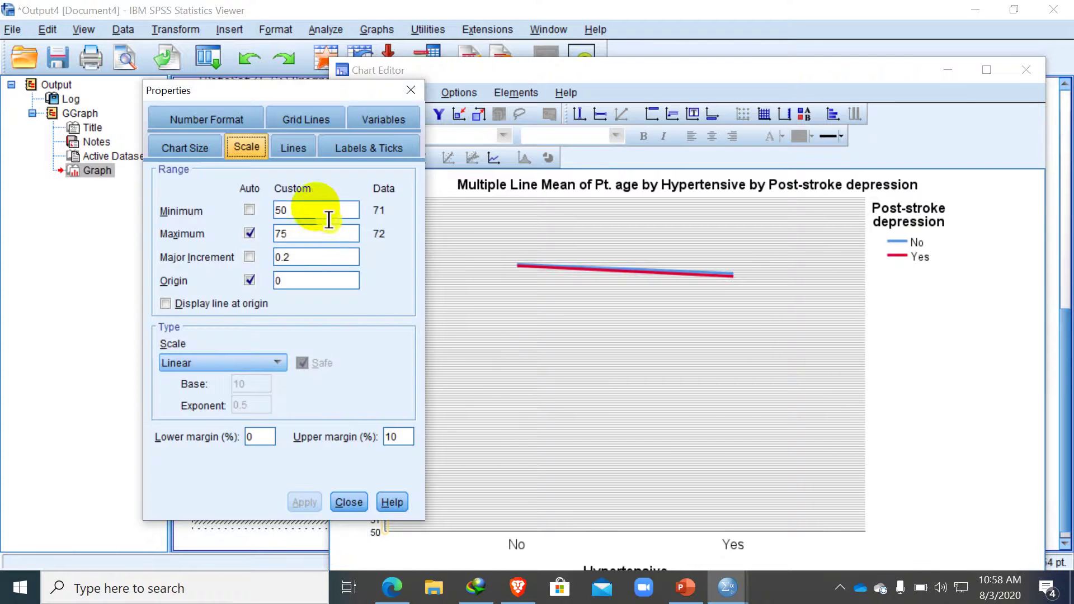
left_click_drag(329, 218, 196, 213)
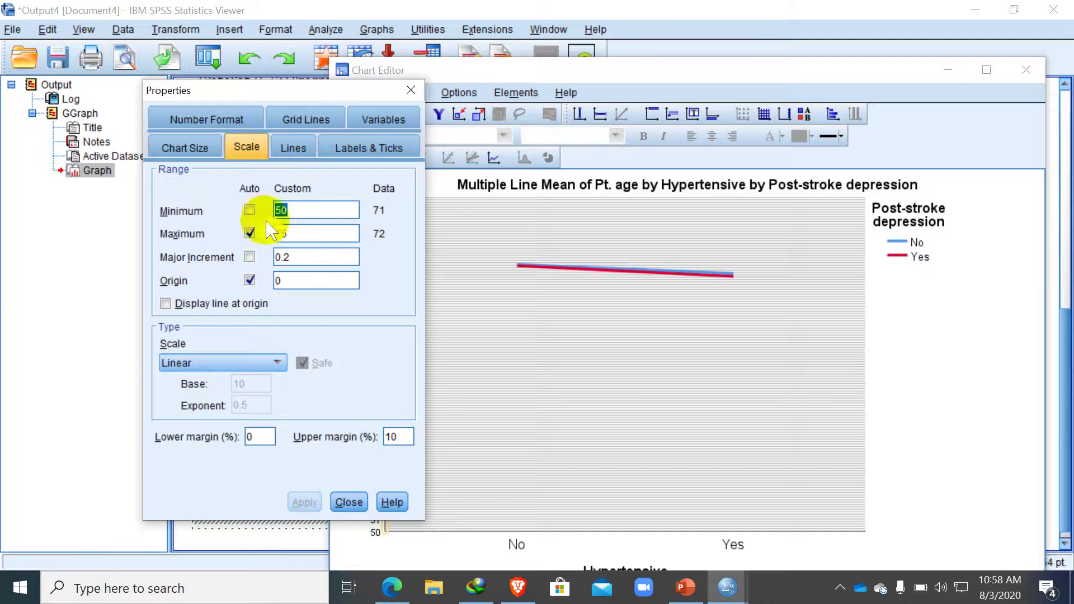
left_click(249, 210)
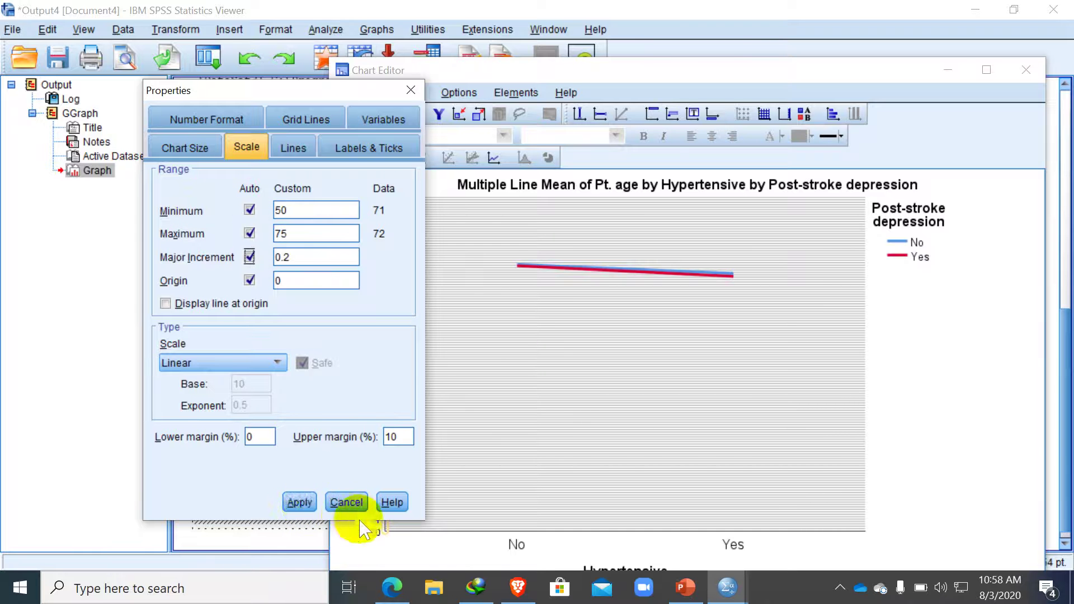
left_click(300, 503)
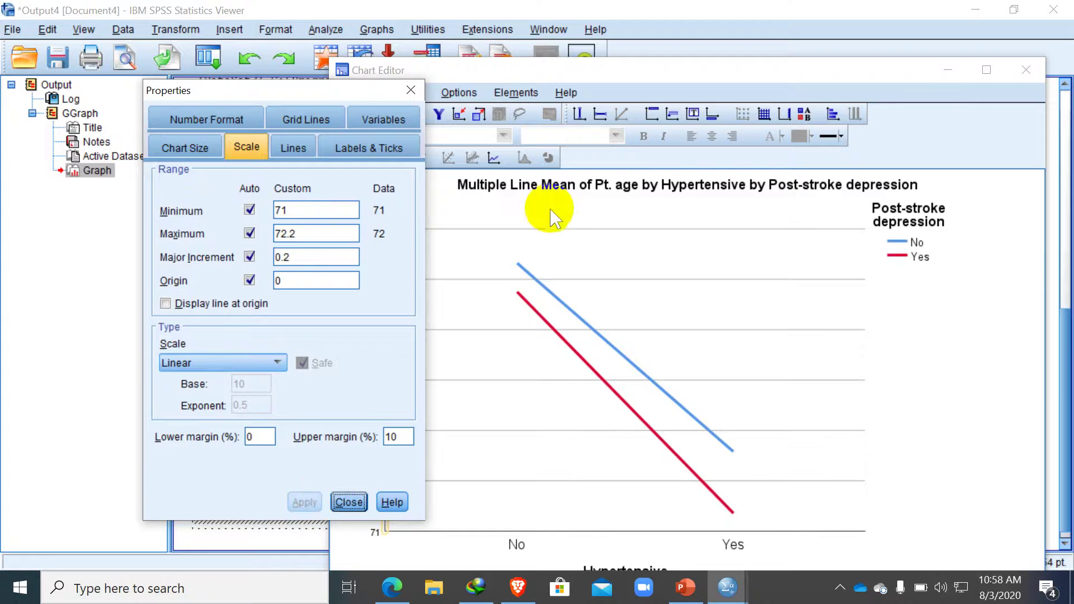
left_click(349, 502)
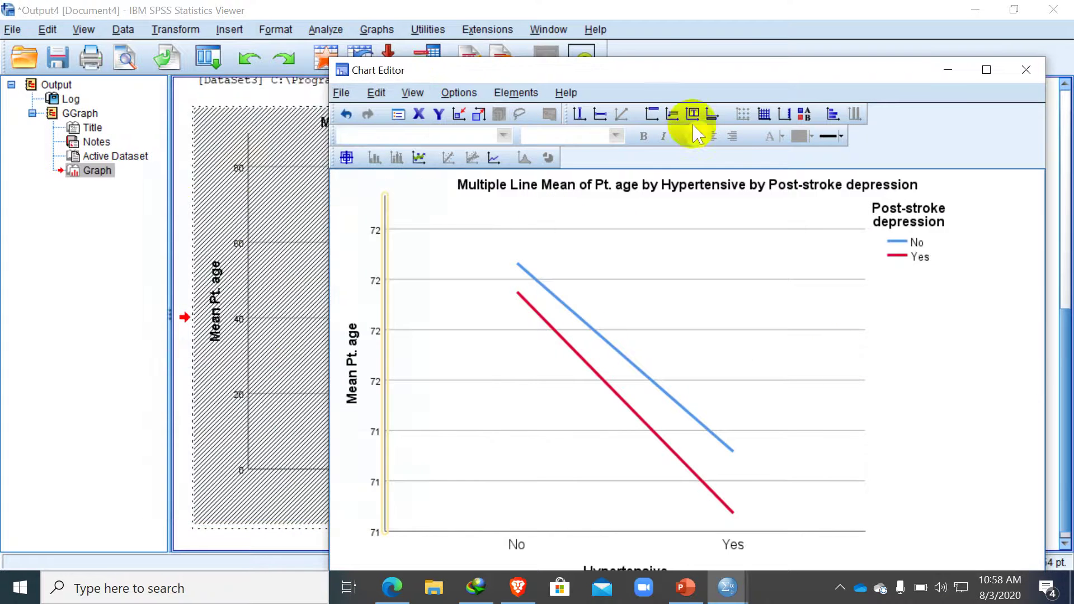
left_click_drag(652, 72, 418, 19)
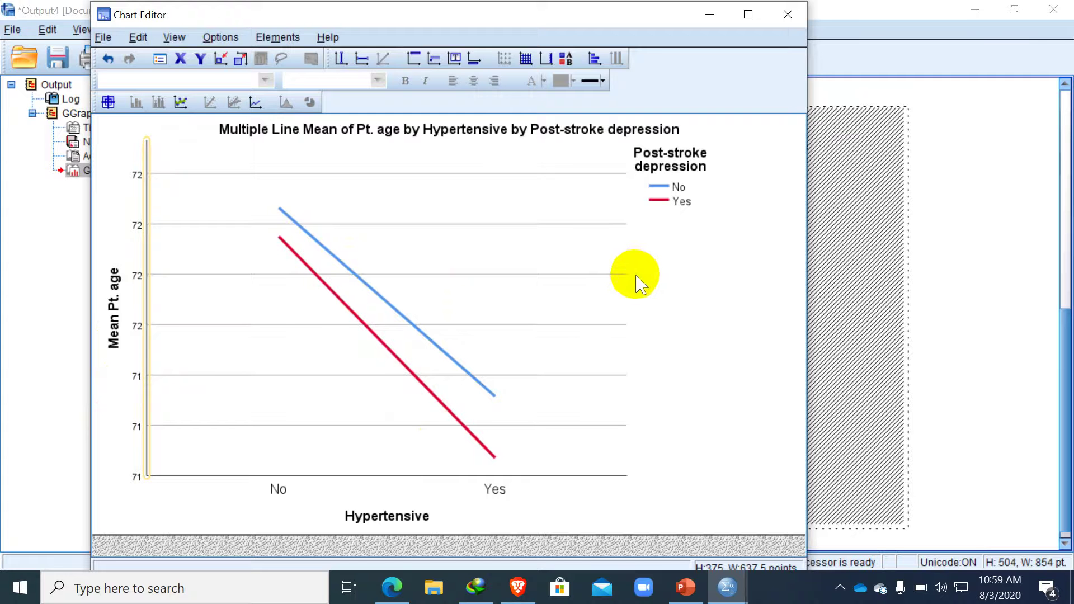
left_click(790, 16)
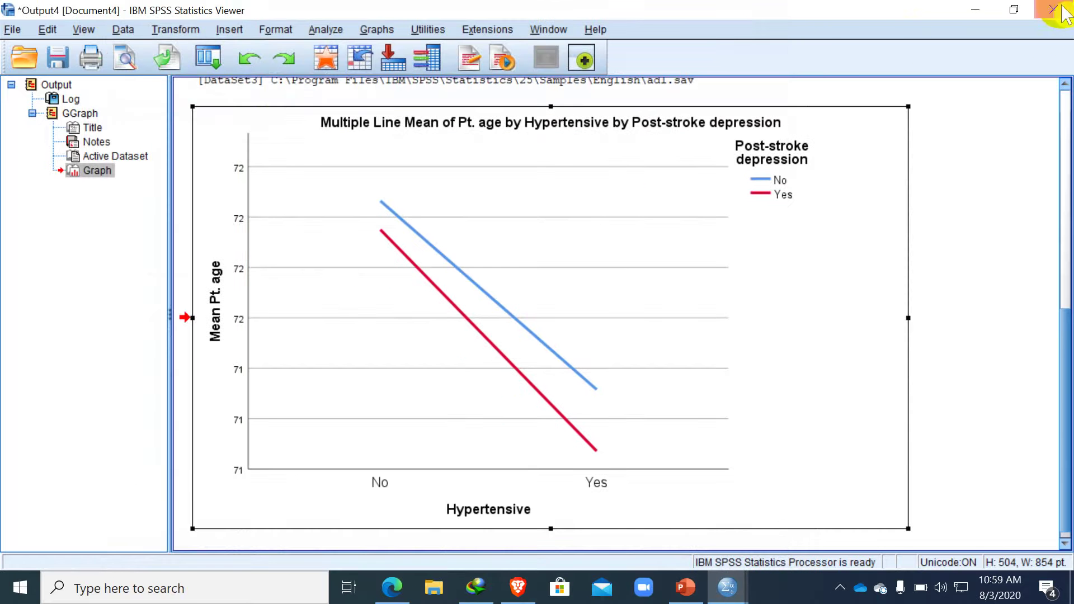
- From adl.sav, rebuild the multiple line chart in Chart Builder with Diabetes mellitus replacing Hypertensive on the X axis, and generate it
mouse_move(726, 585)
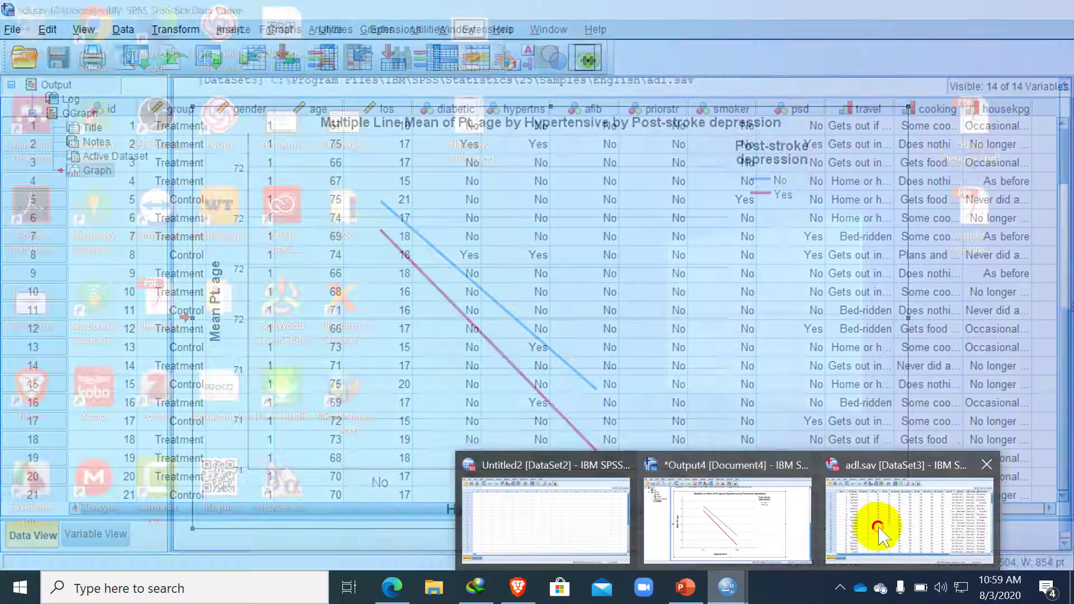
left_click(876, 532)
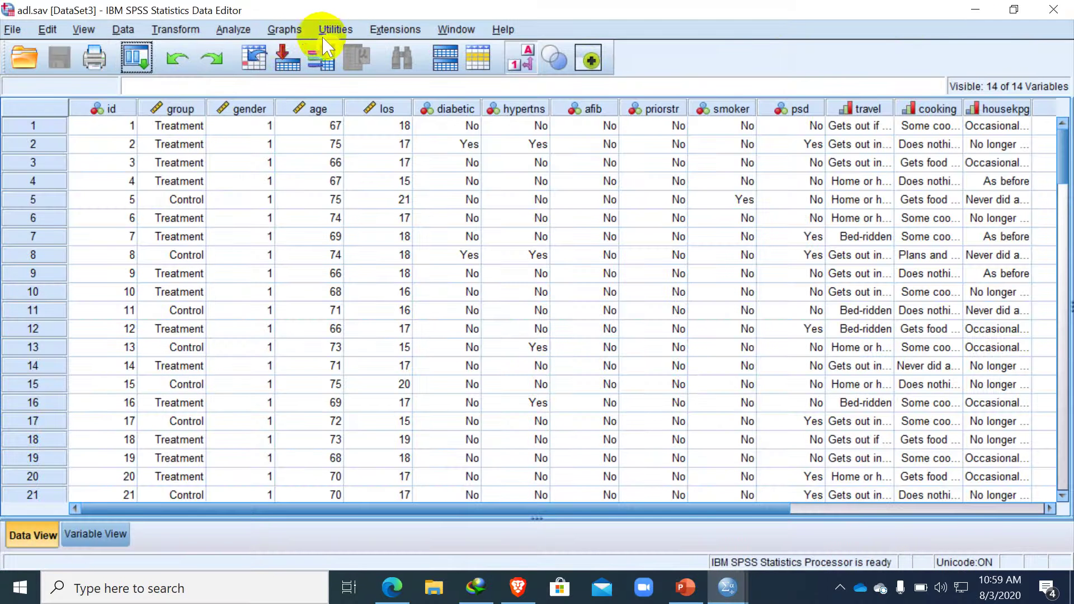
left_click(287, 31)
left_click(307, 50)
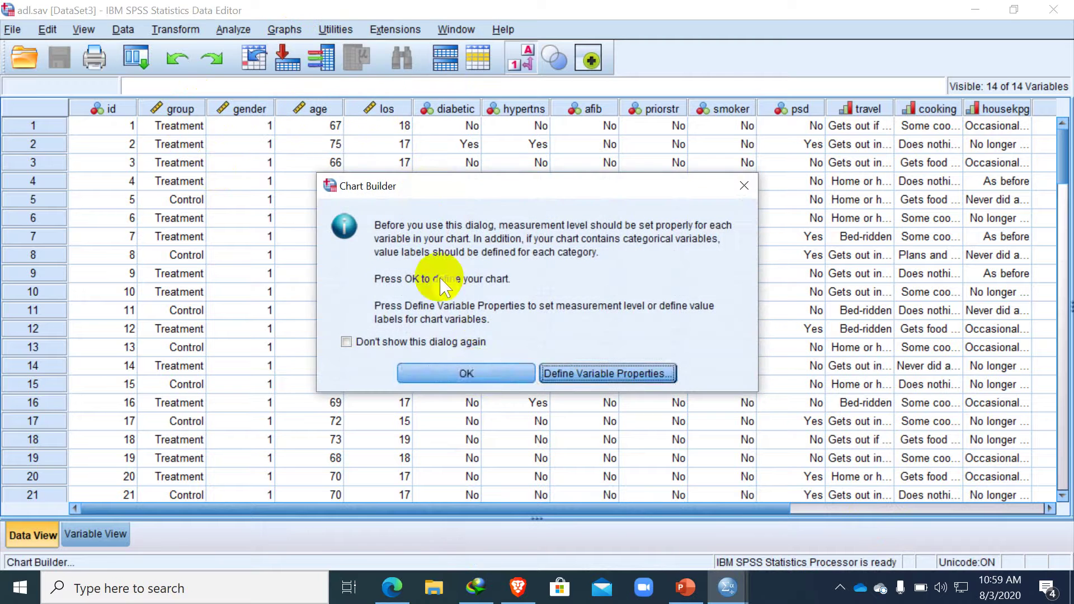
left_click(478, 371)
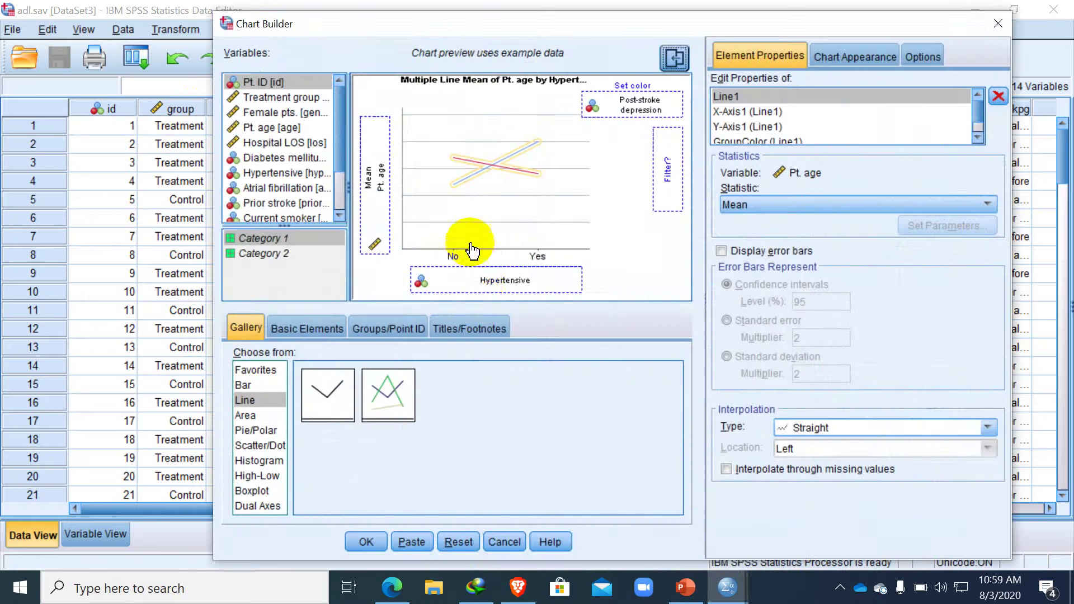
left_click(480, 281)
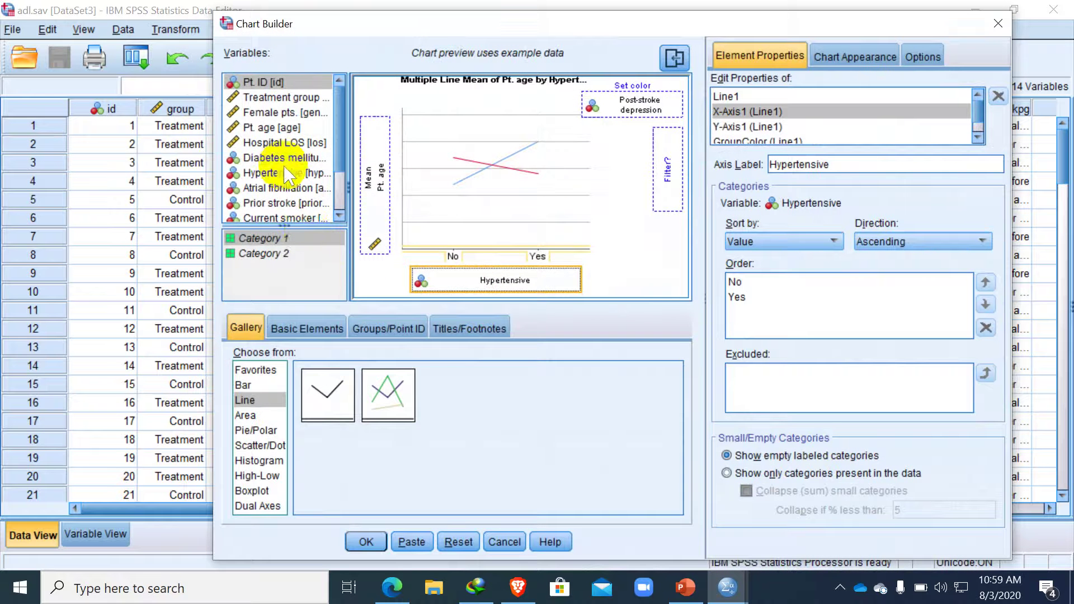
left_click_drag(285, 160, 421, 279)
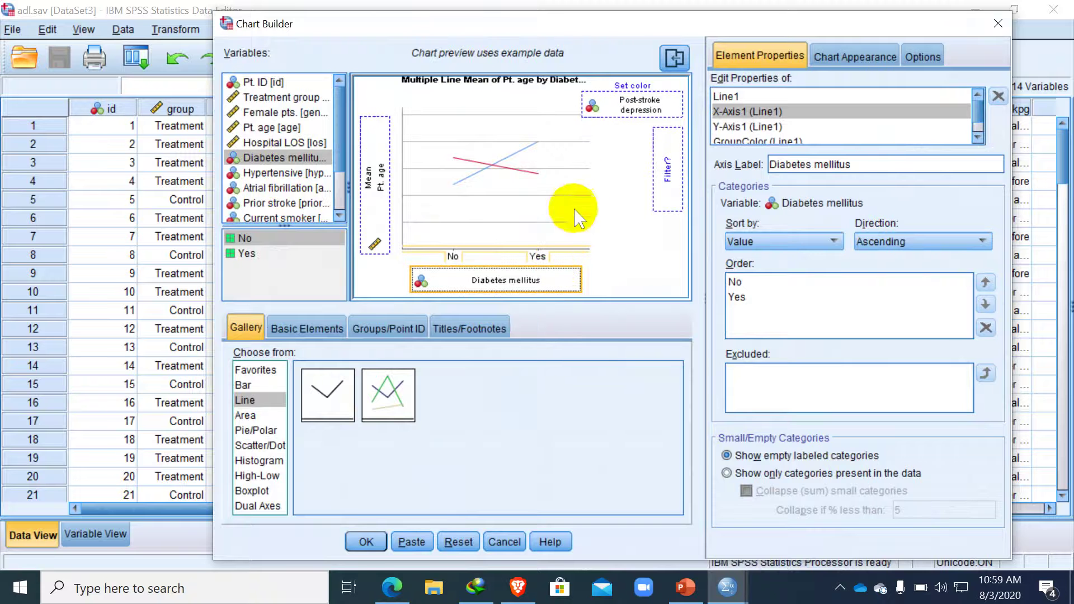
left_click(368, 548)
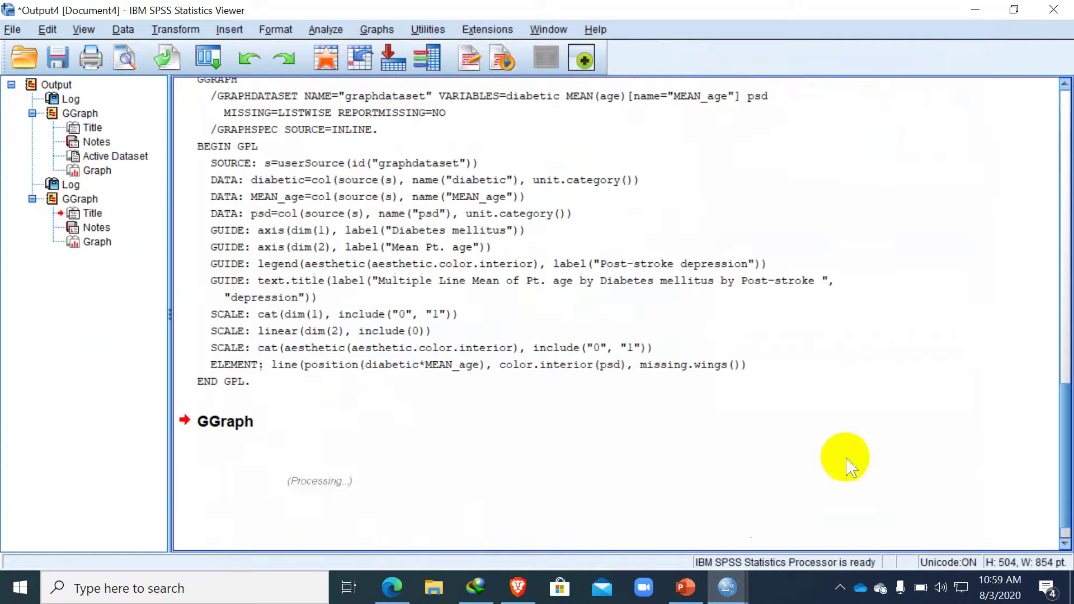
- Open the Diabetes mellitus line graph in the Chart Editor and bring up its Mean Pt. age axis scale properties
left_click_drag(1066, 323, 1056, 472)
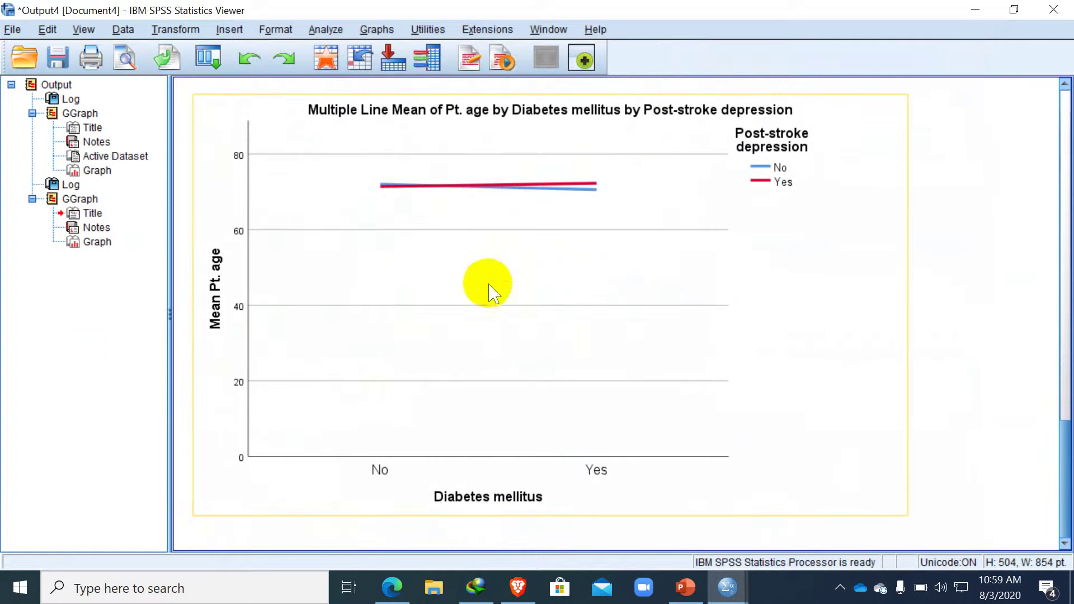
double_click(248, 258)
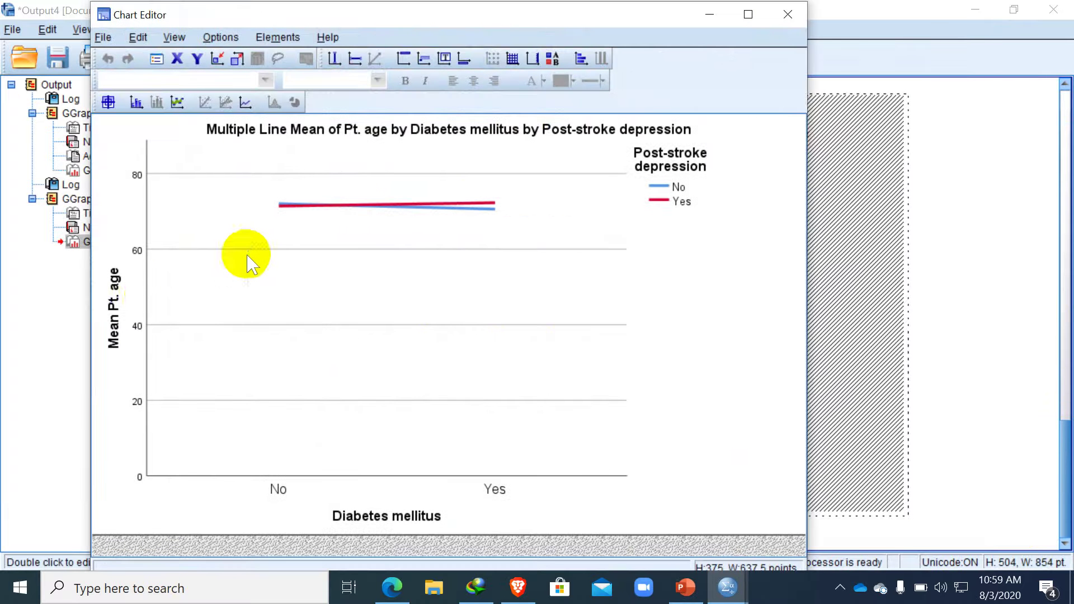
double_click(147, 297)
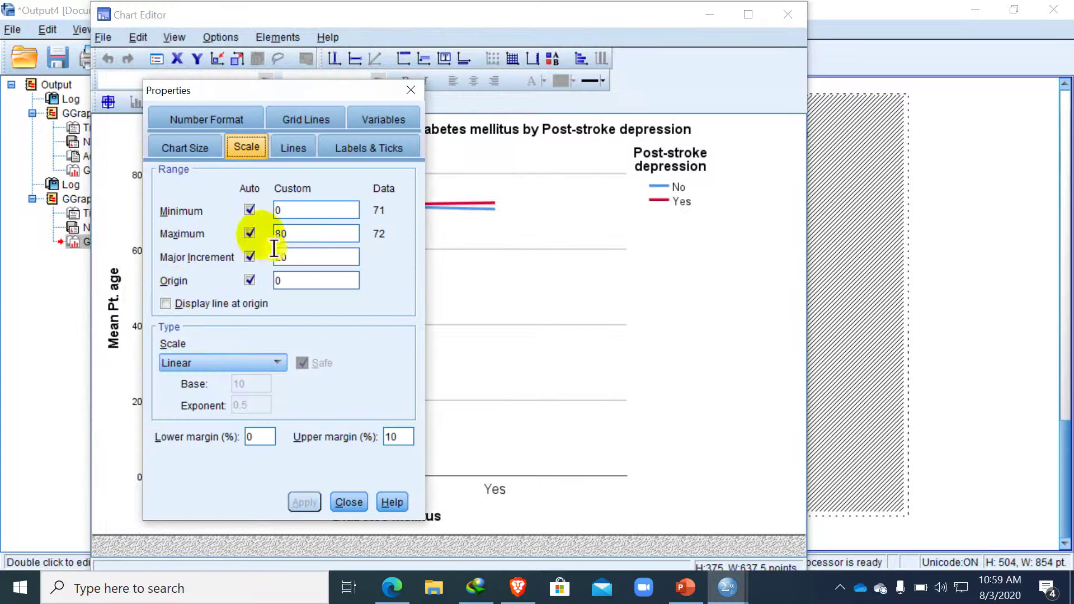
- Apply a custom major increment of 2 to the Mean Pt. age axis with automatic minimum and maximum, and close the Chart Editor
double_click(305, 264)
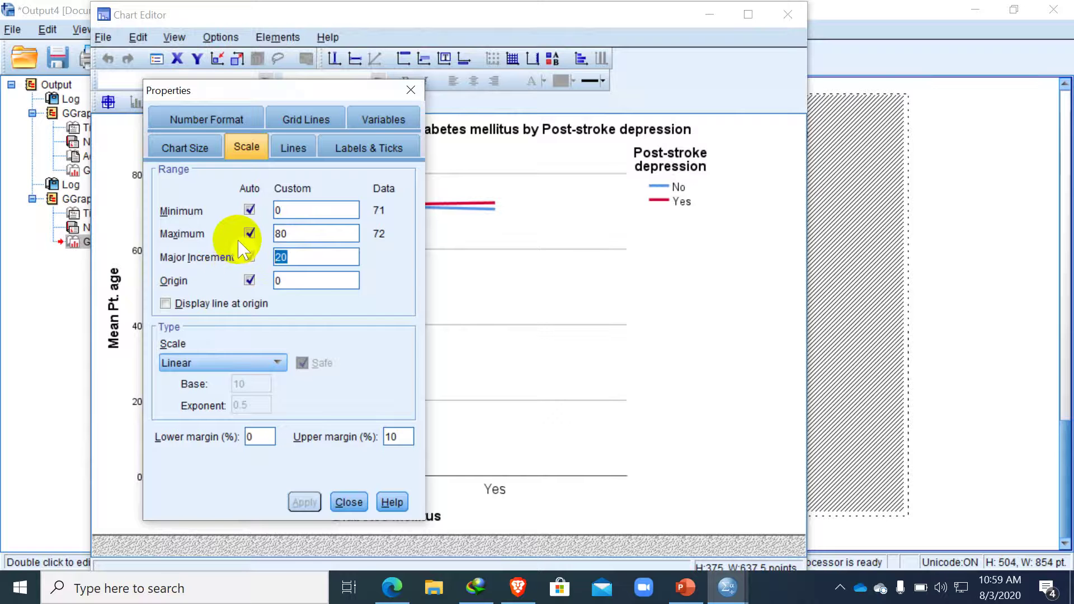
type("2")
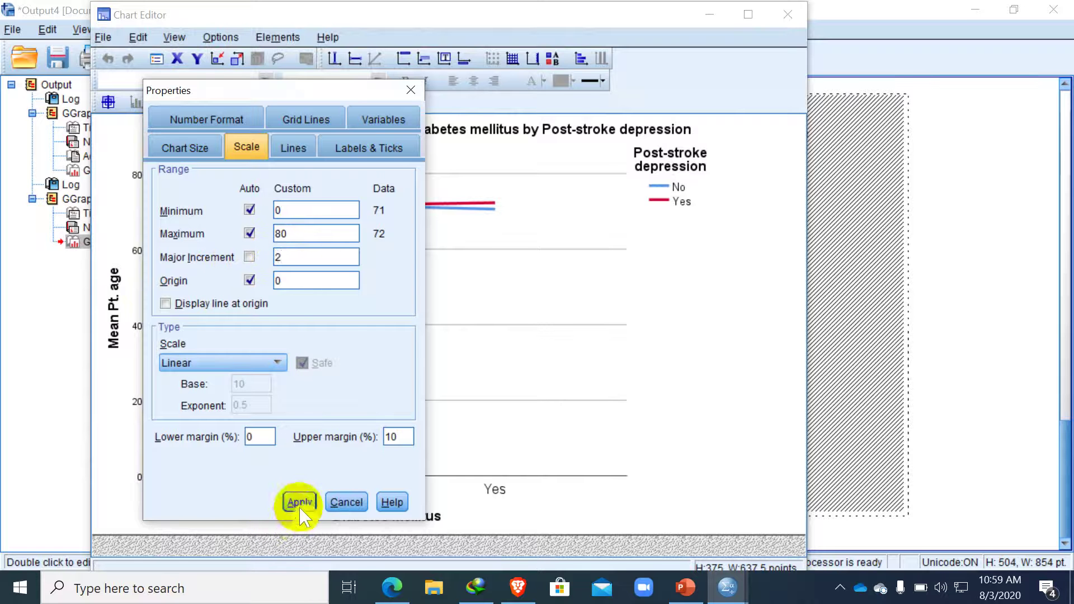
double_click(301, 216)
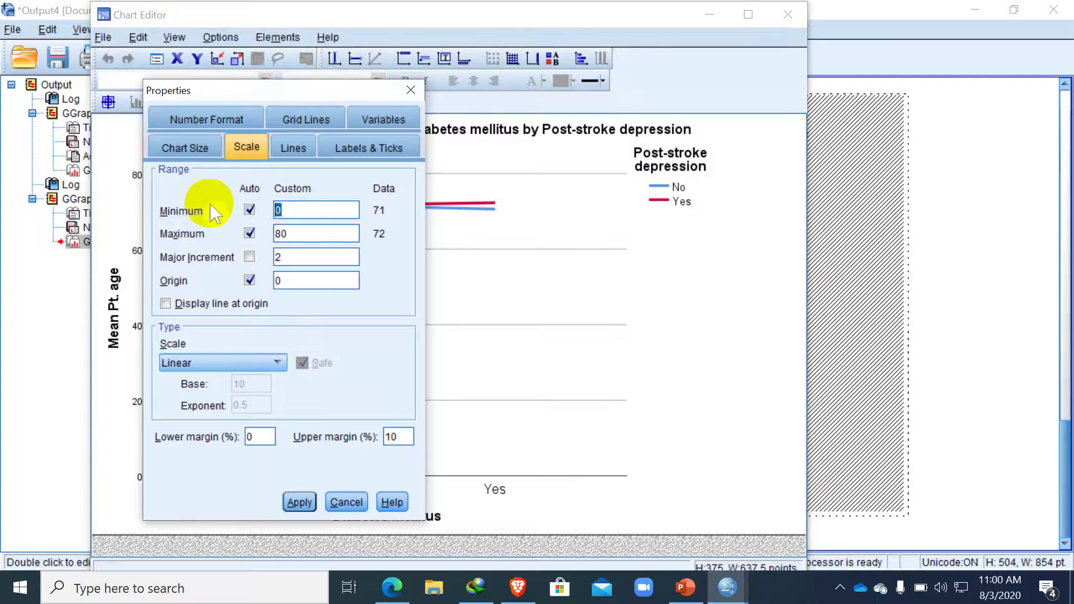
left_click(250, 208)
left_click(249, 257)
left_click(298, 502)
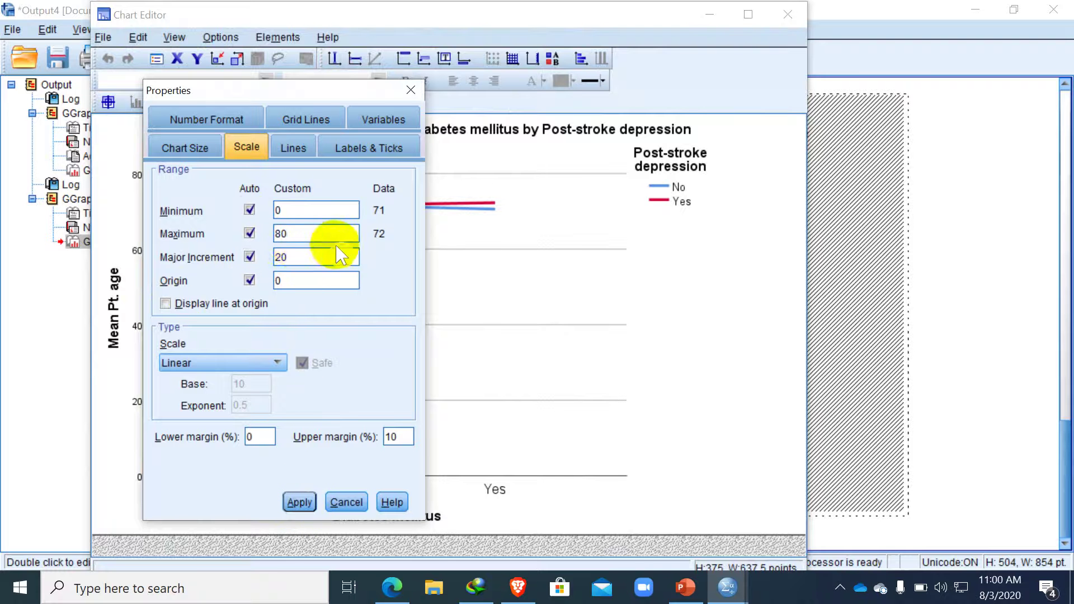
left_click(252, 257)
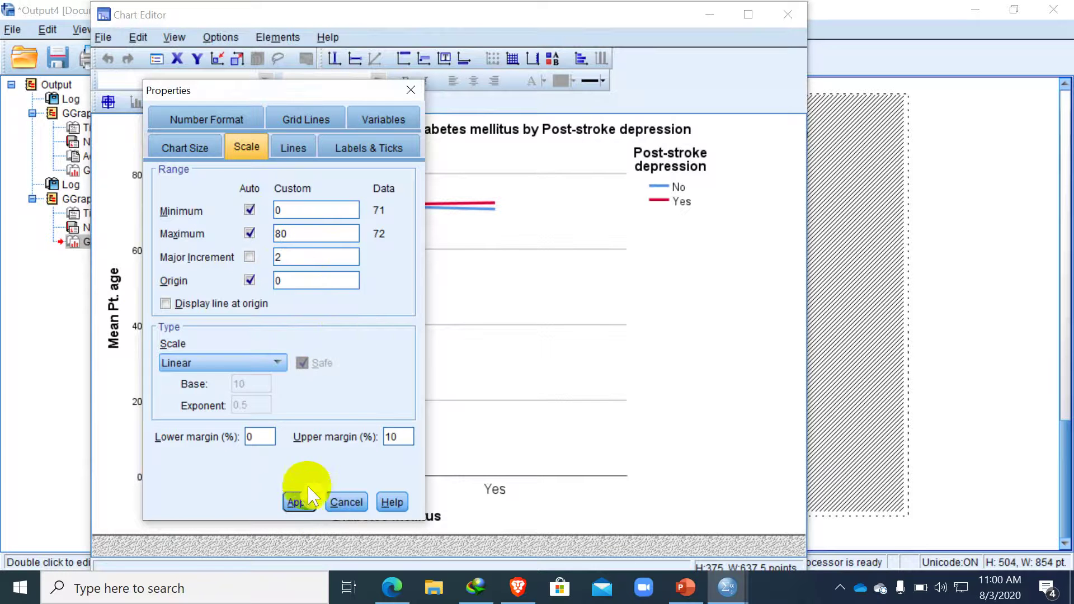
left_click(307, 503)
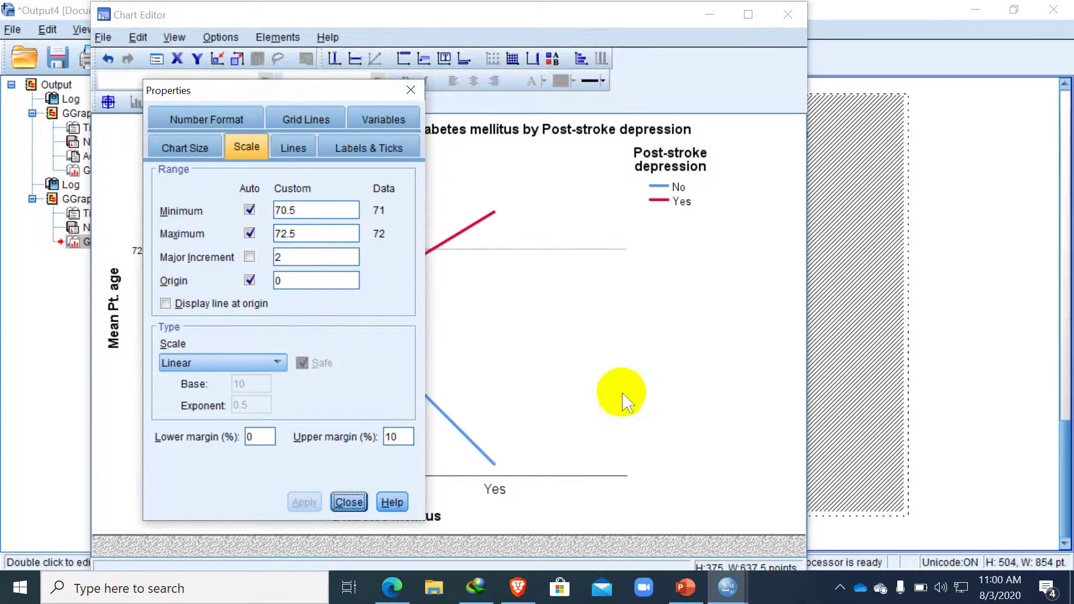
left_click(411, 90)
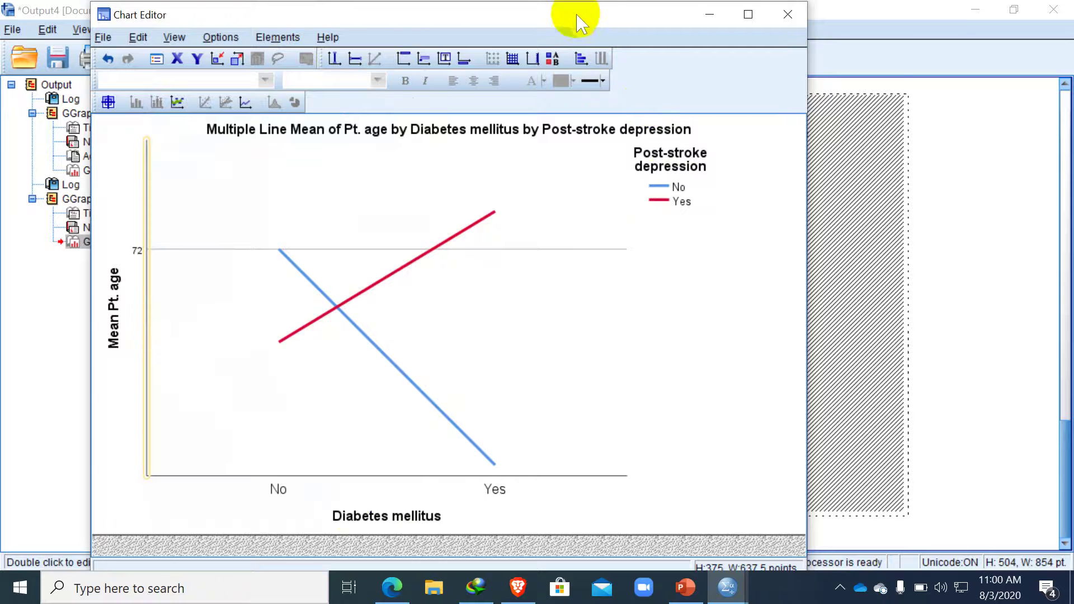
left_click(788, 14)
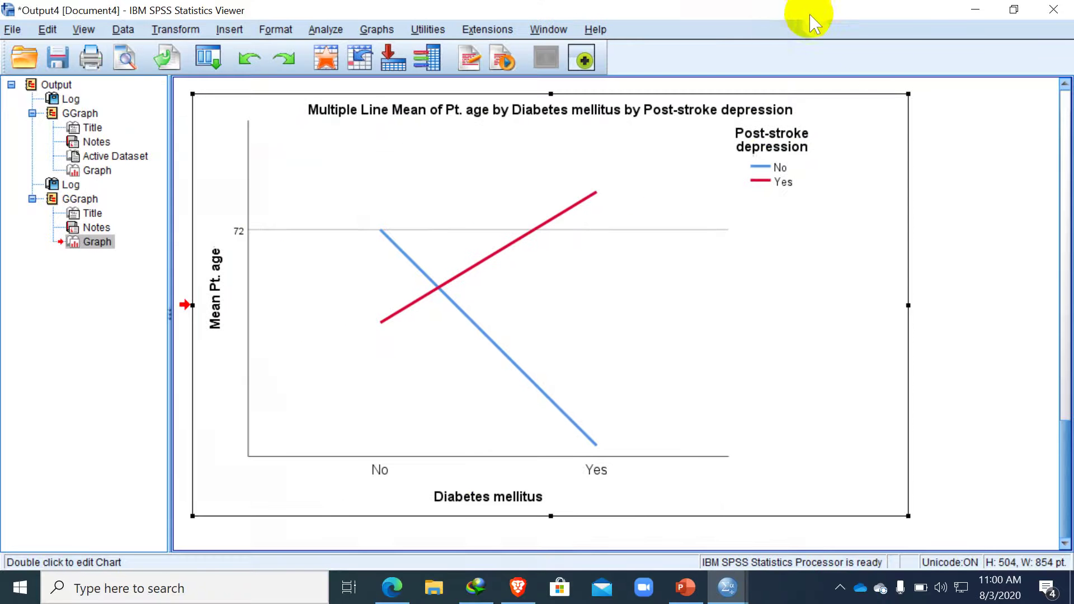
- Compare the Hypertensive and Diabetes mellitus line graphs in the output and review the Multiple Line Graph slide in PowerPoint
left_click(1068, 214)
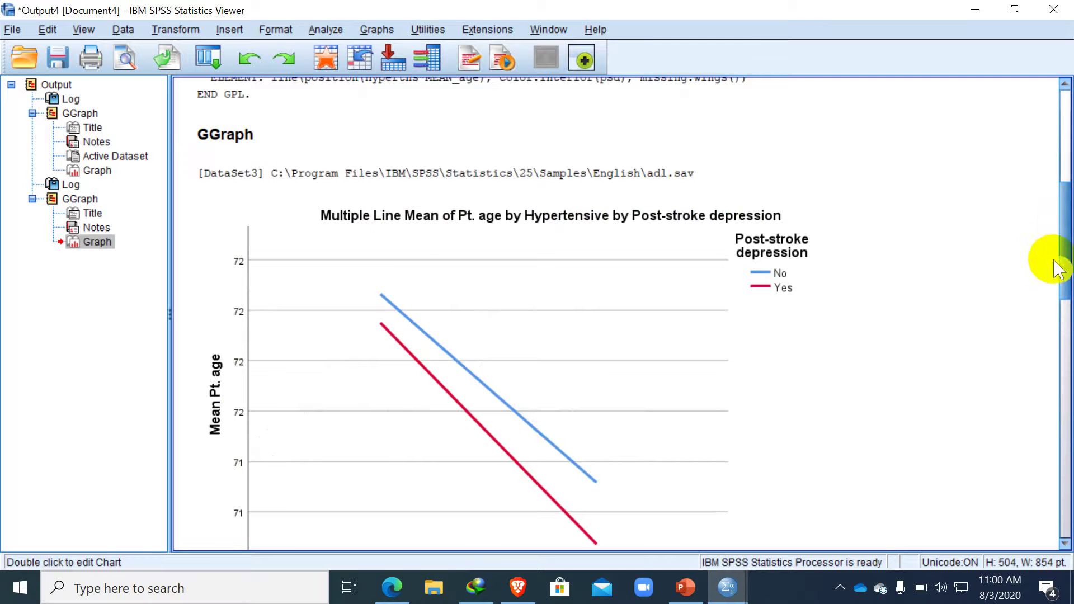
left_click_drag(1058, 268, 1069, 485)
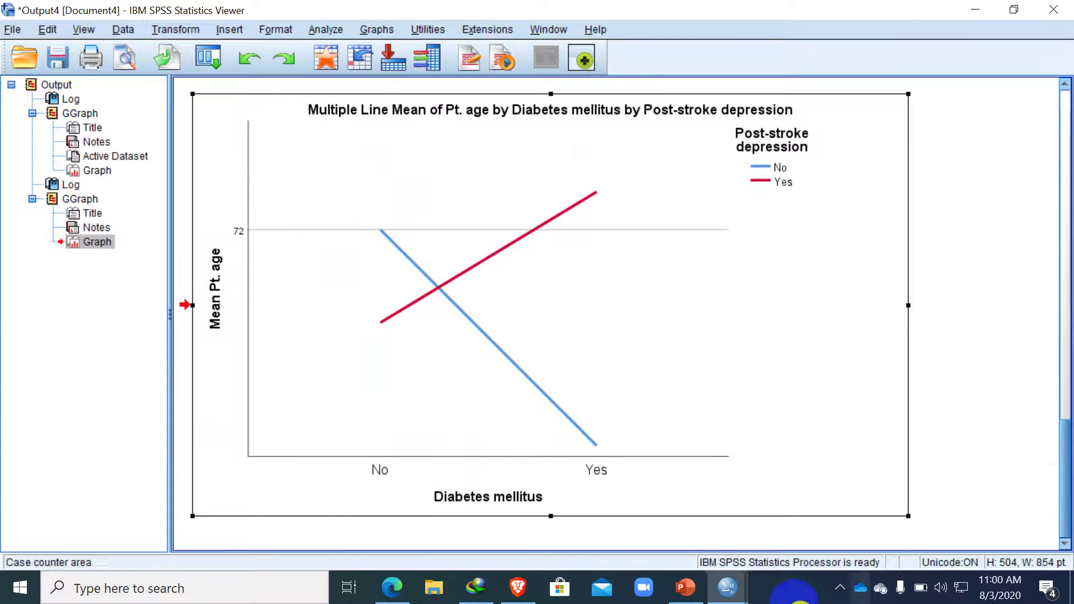
left_click(685, 588)
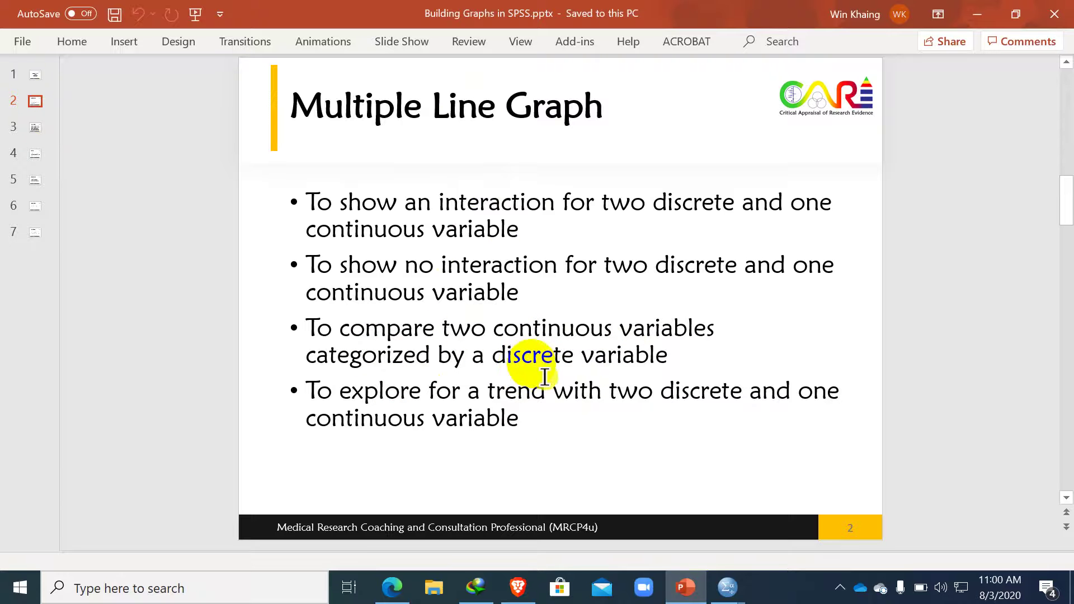
- Switch to the adl.sav window in SPSS, open credit_card.sav from the English samples folder, and view its variable definitions
left_click(725, 595)
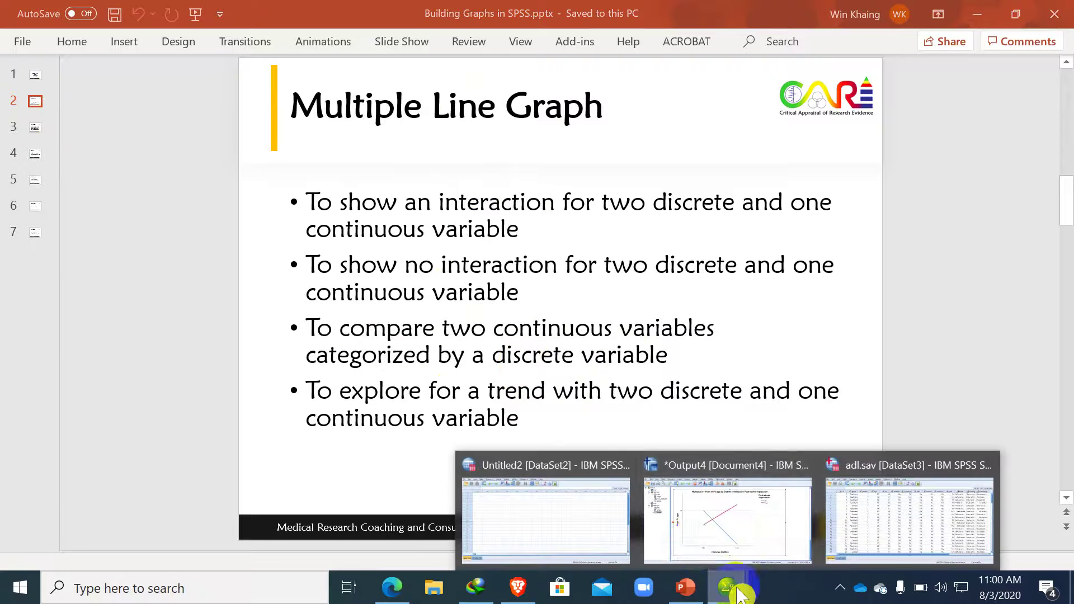
left_click(852, 526)
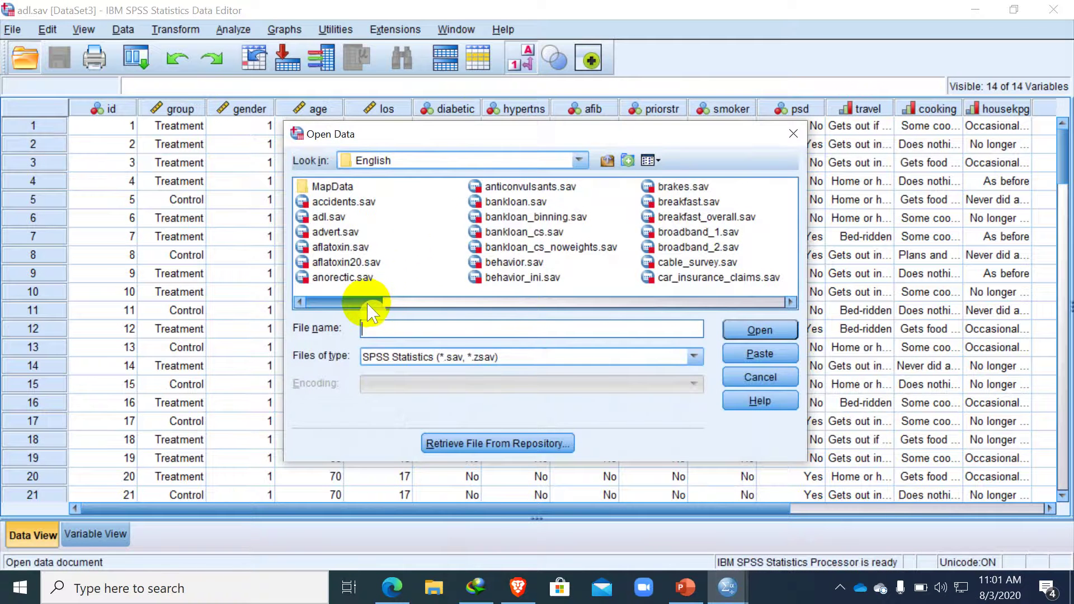
left_click_drag(369, 305, 415, 305)
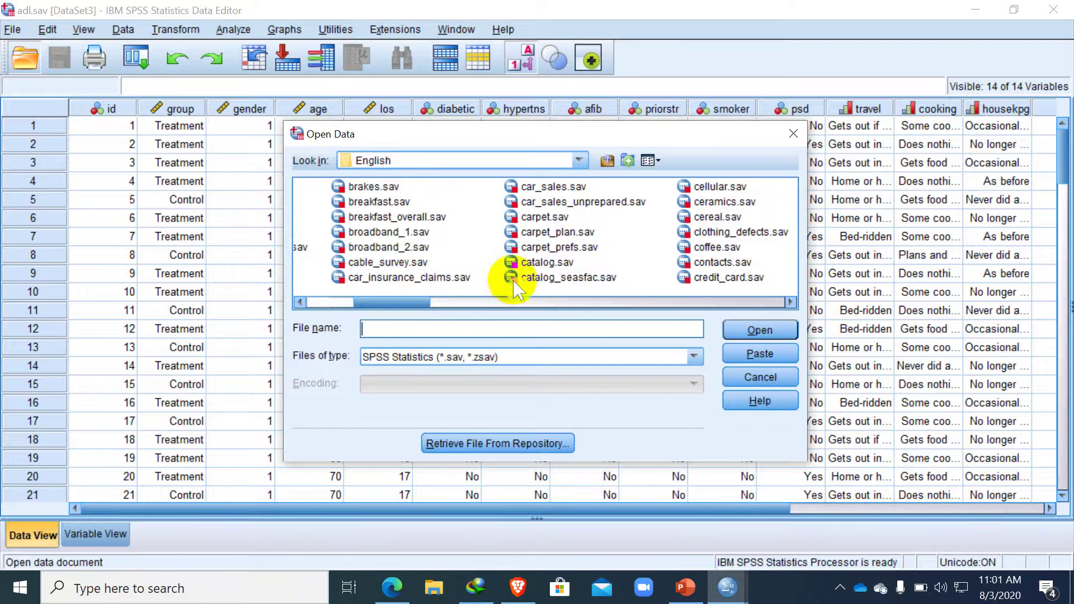
left_click(744, 277)
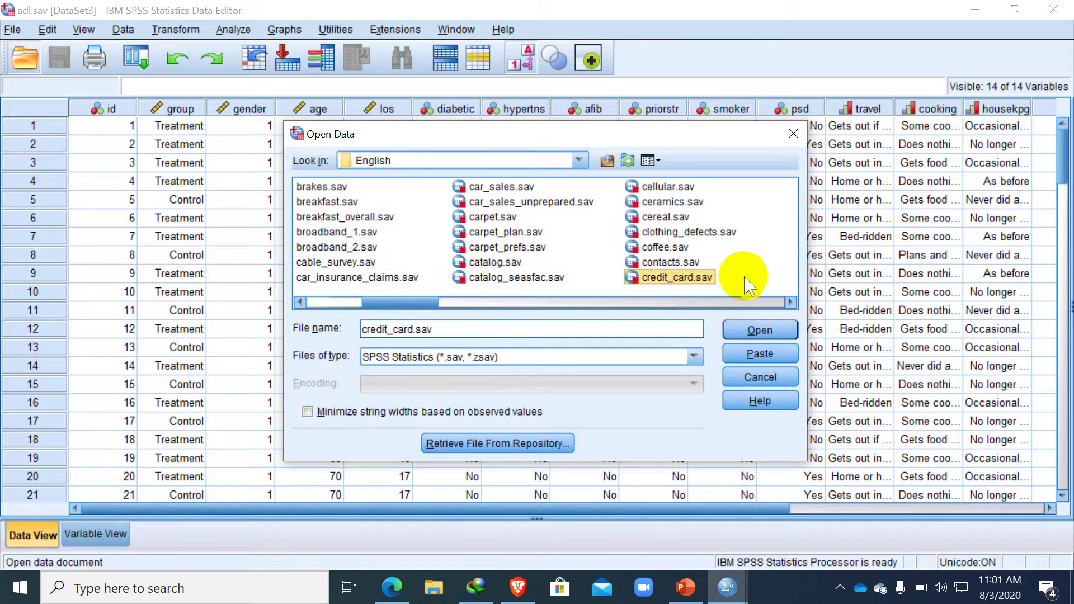
double_click(688, 279)
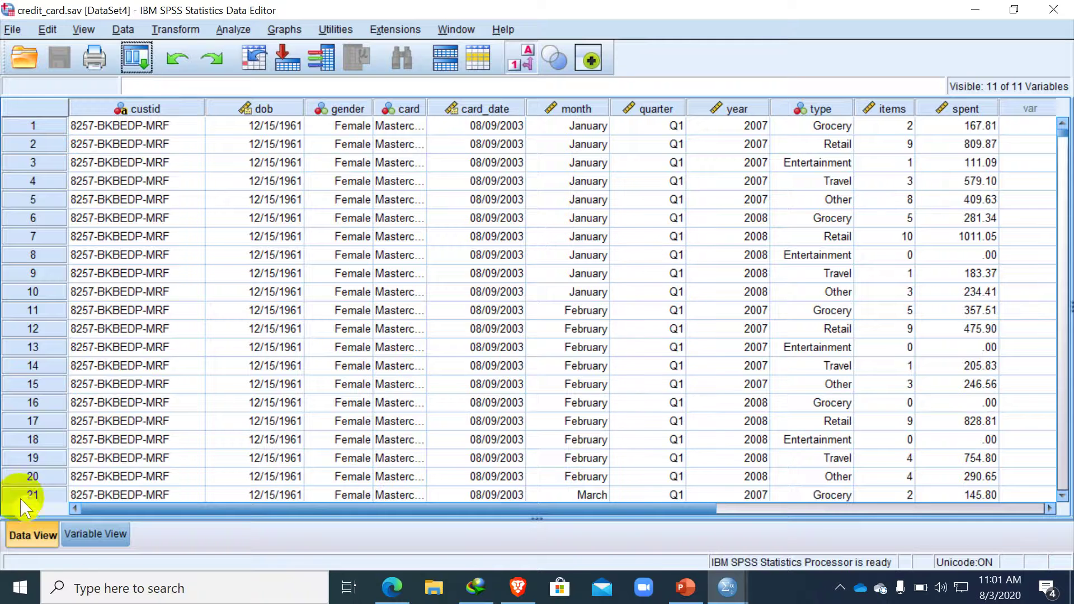
left_click(93, 536)
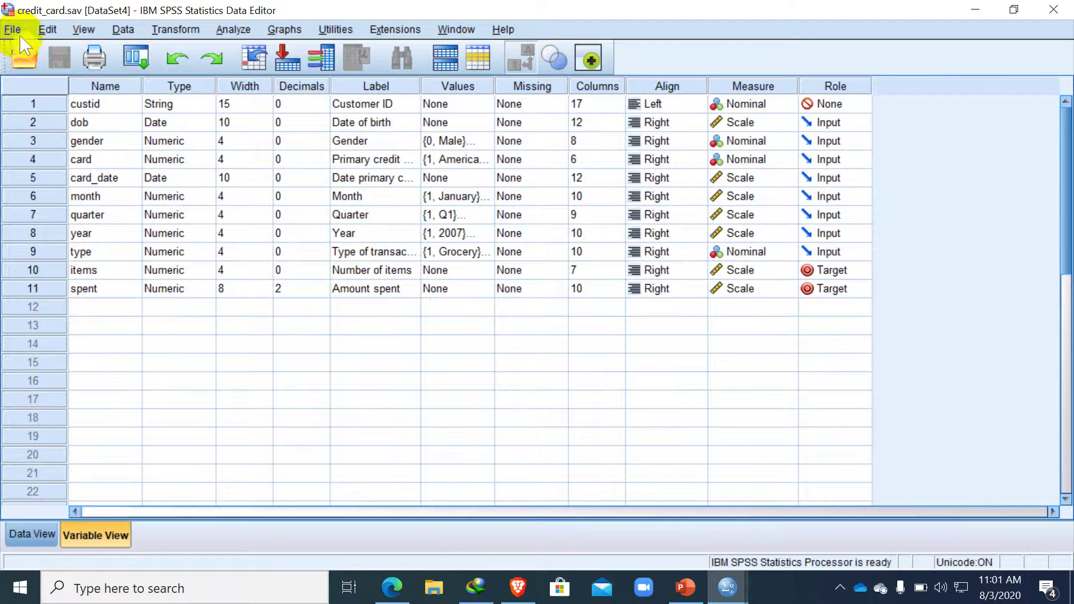
- Open the customer_dbase.sav dataset from the English samples folder
left_click(24, 57)
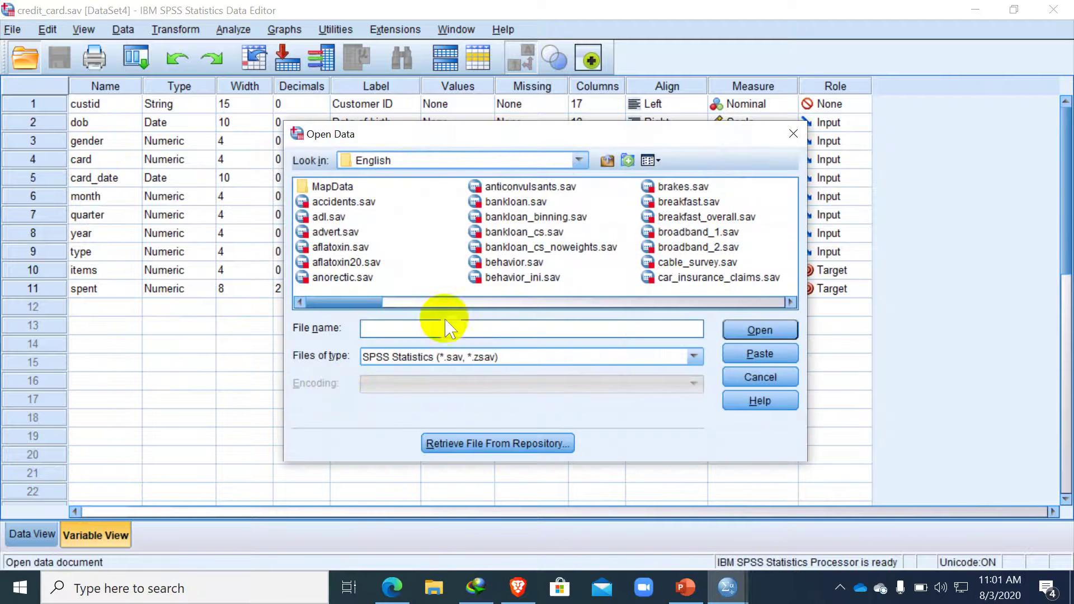
left_click(666, 248)
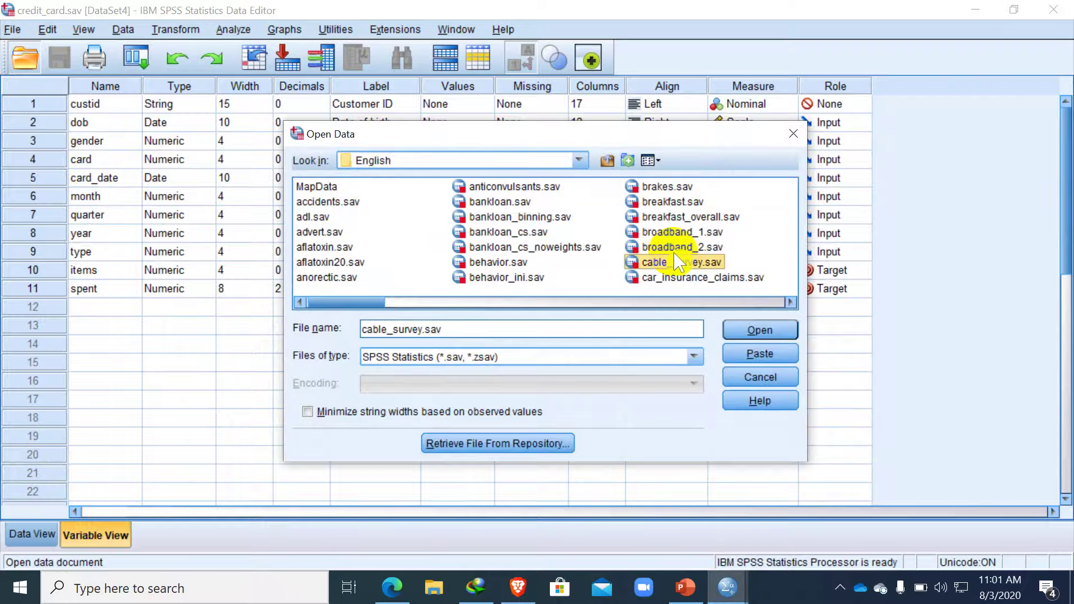
left_click(673, 303)
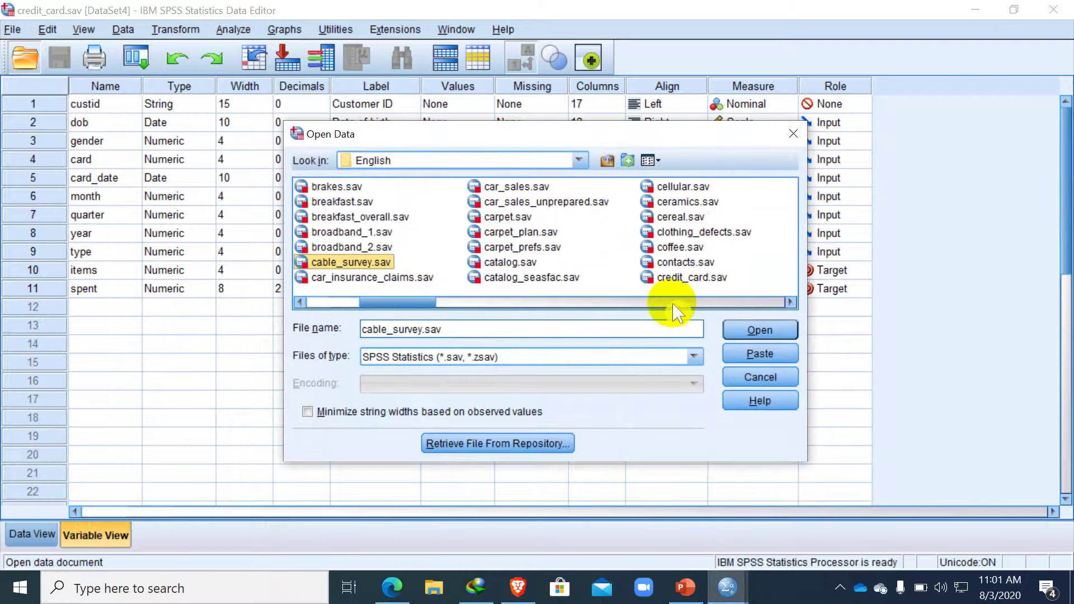
left_click(673, 303)
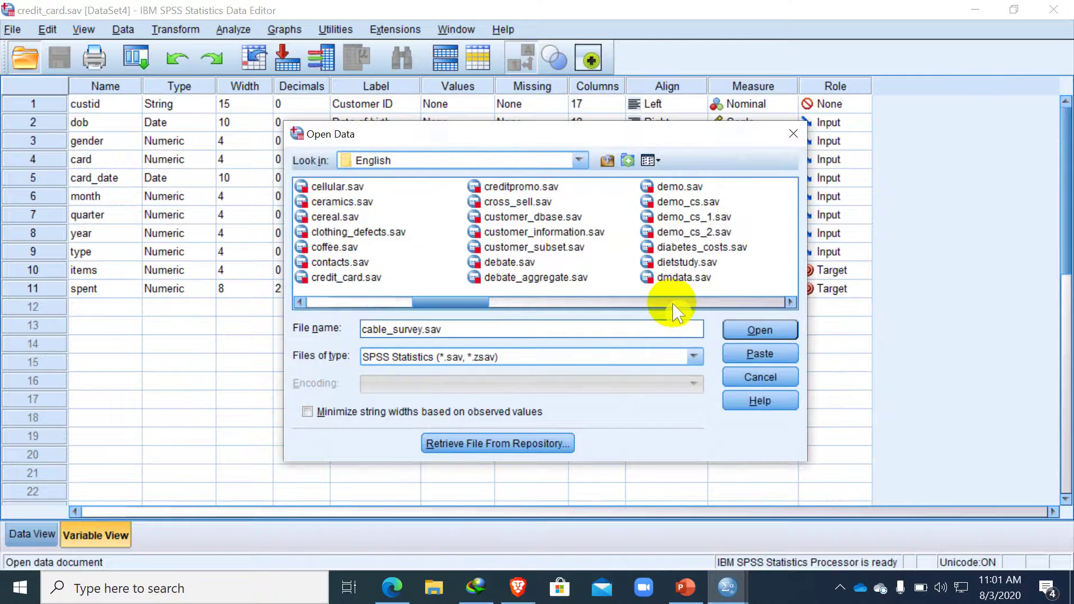
double_click(551, 222)
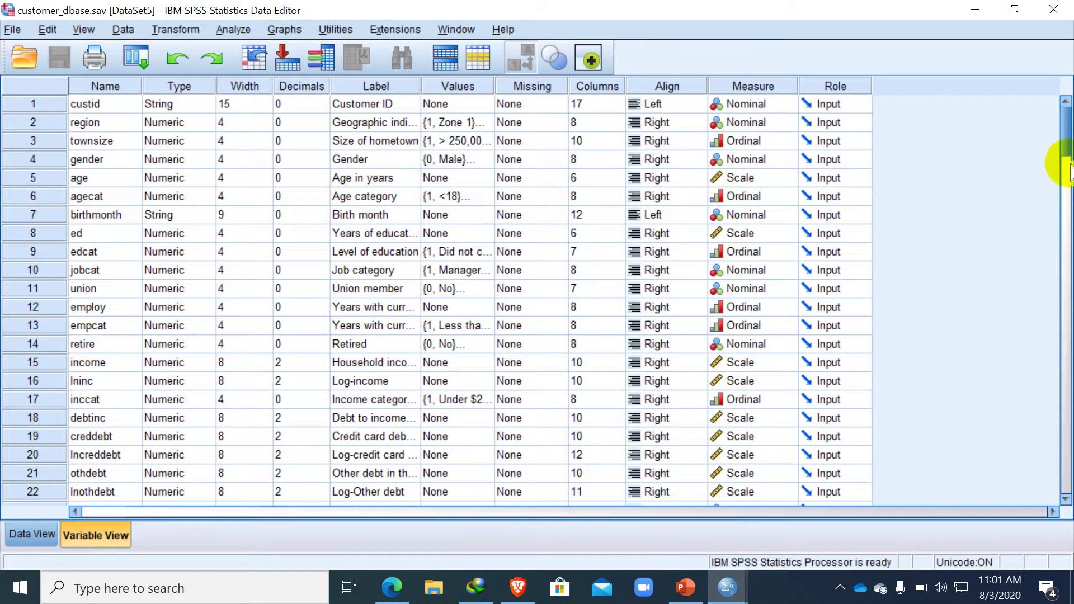
- Widen the Label column so full labels fit, and locate the primary and secondary card spending variables
left_click_drag(1068, 150, 1069, 285)
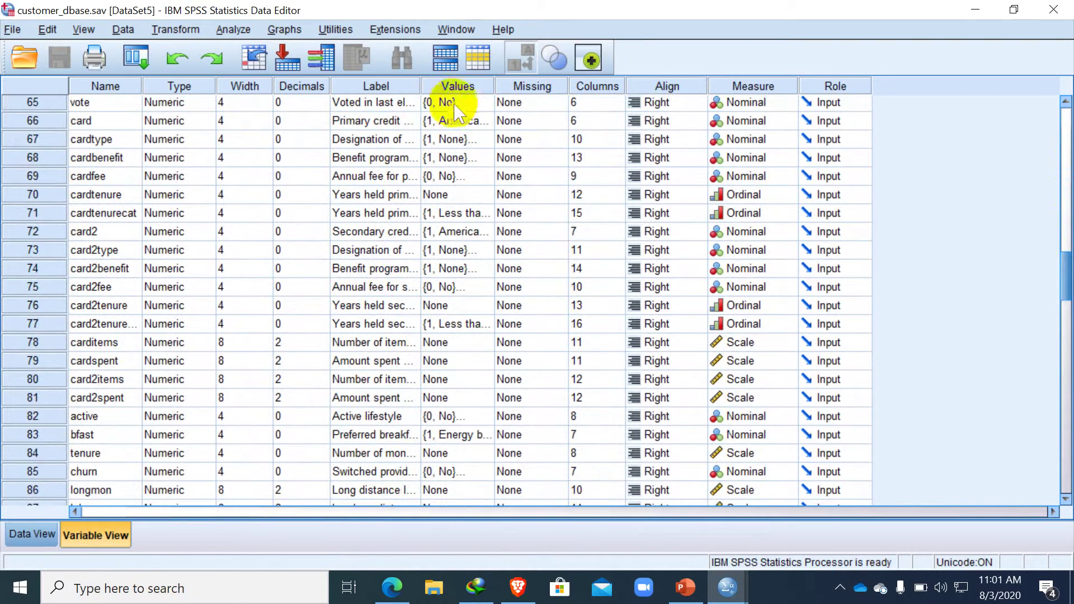
left_click_drag(423, 85, 690, 85)
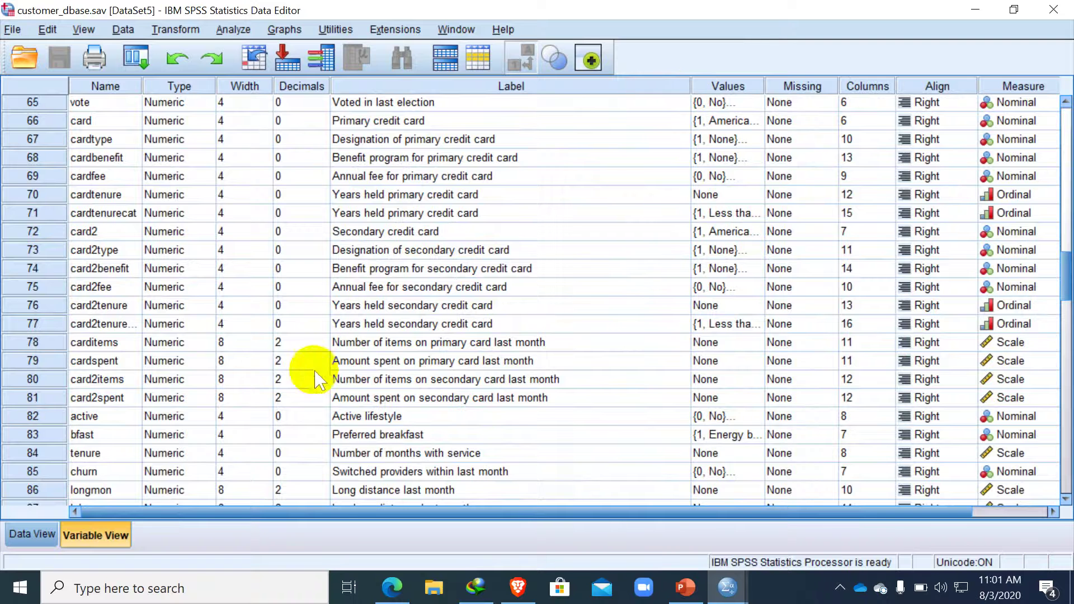
left_click(367, 343)
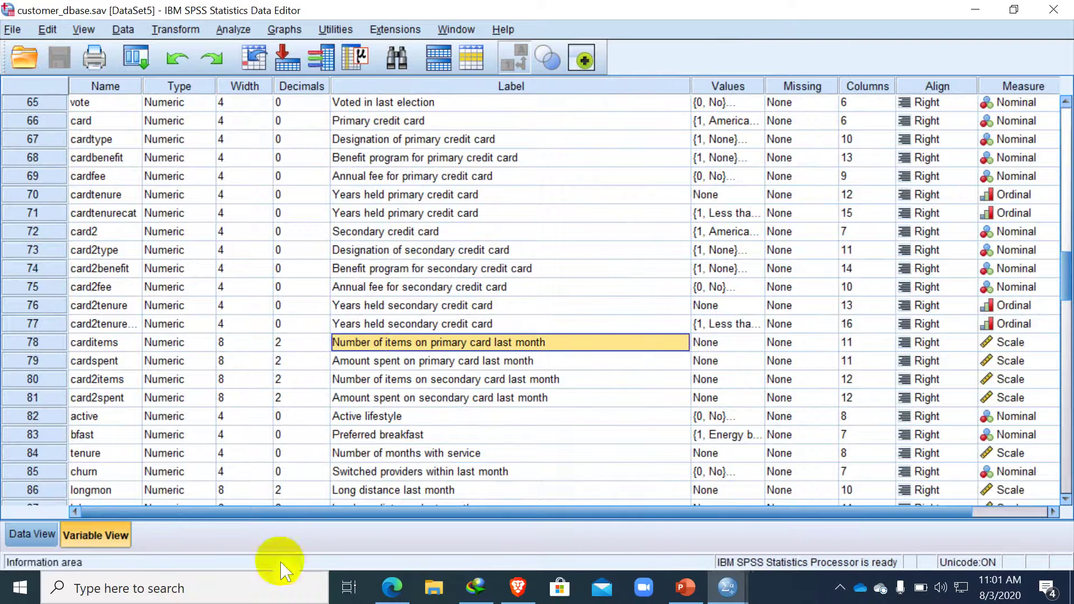
left_click(412, 399)
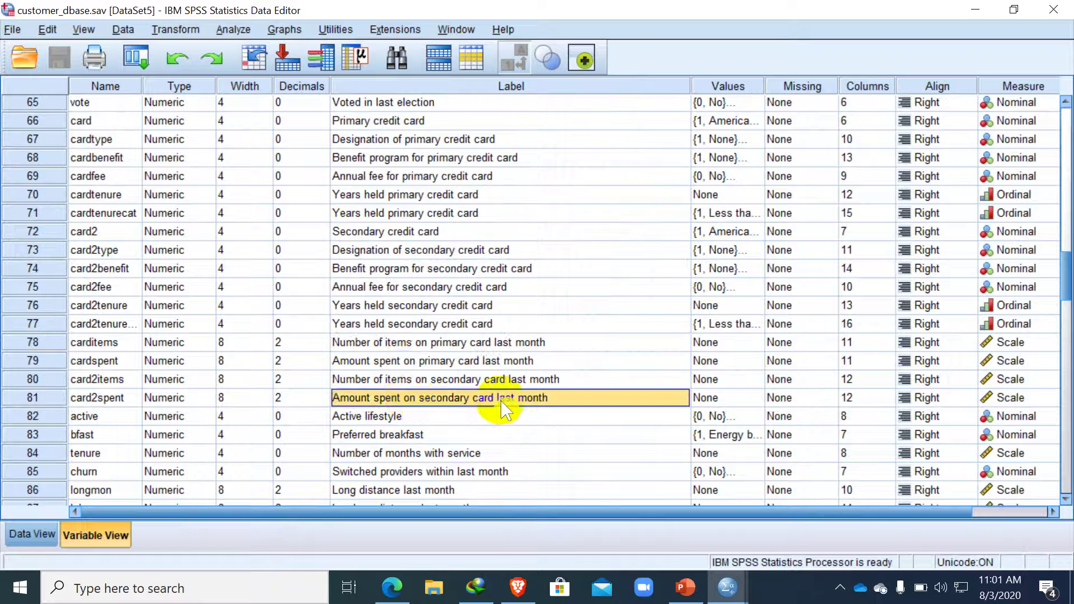
left_click(497, 363)
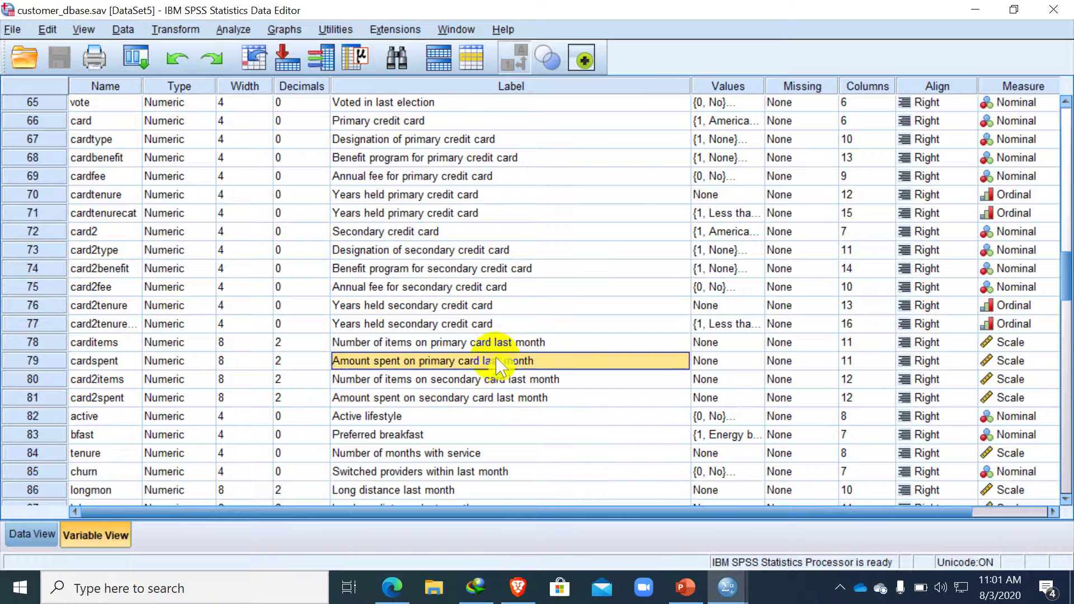
- Examine the cardspent and card2spent variable rows and check their measurement levels
left_click(53, 359)
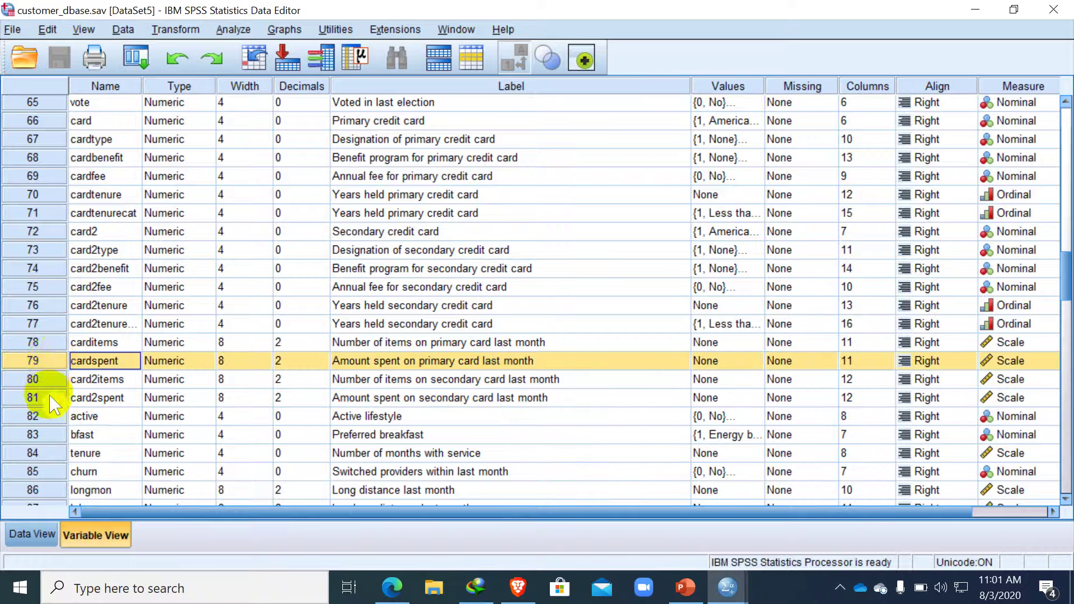
left_click(52, 398)
left_click(55, 361)
left_click(52, 398)
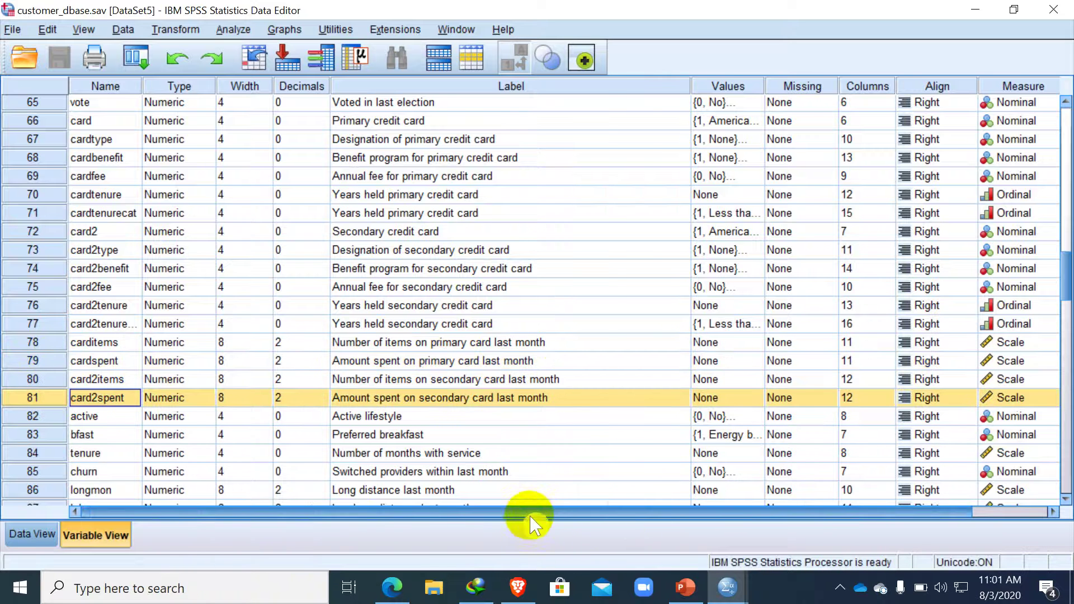
left_click_drag(532, 512, 791, 509)
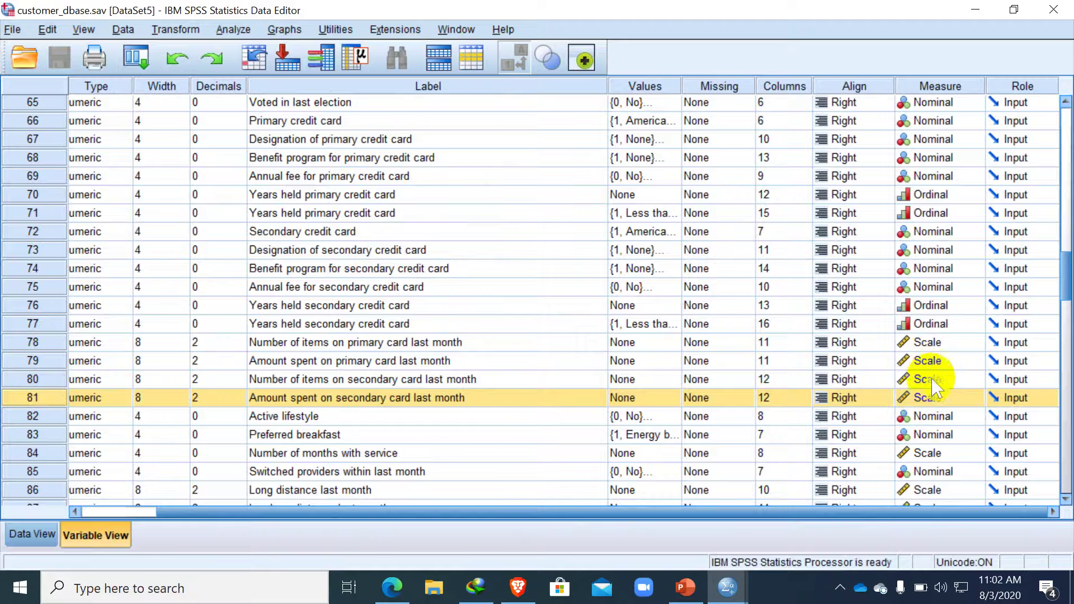
scroll(832, 513, "left", 1)
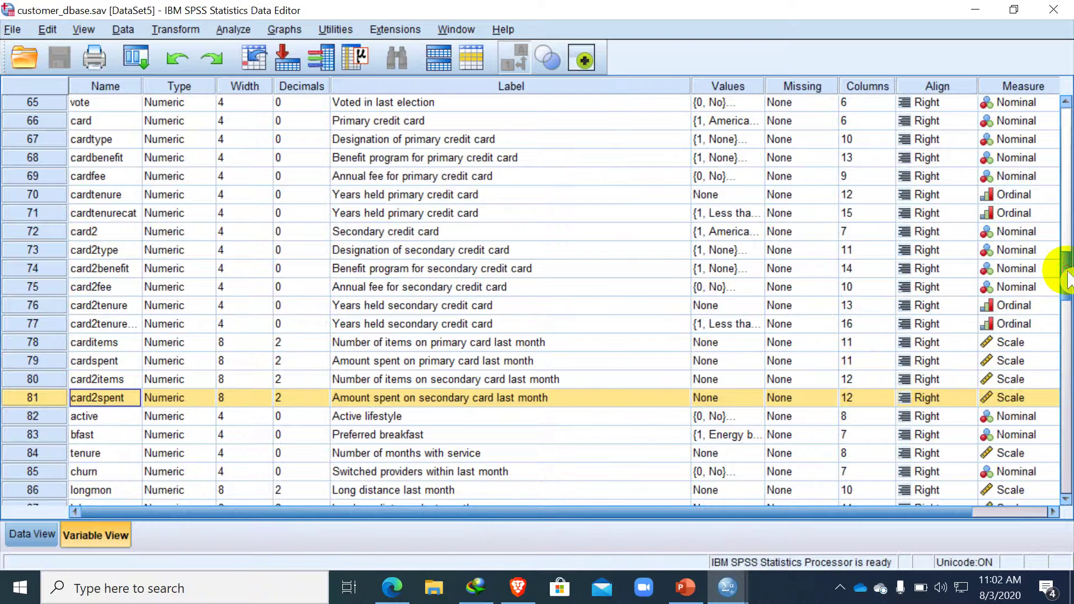
- Examine the gender variable's row and its measurement level among the first variables
left_click_drag(1063, 272, 1060, 126)
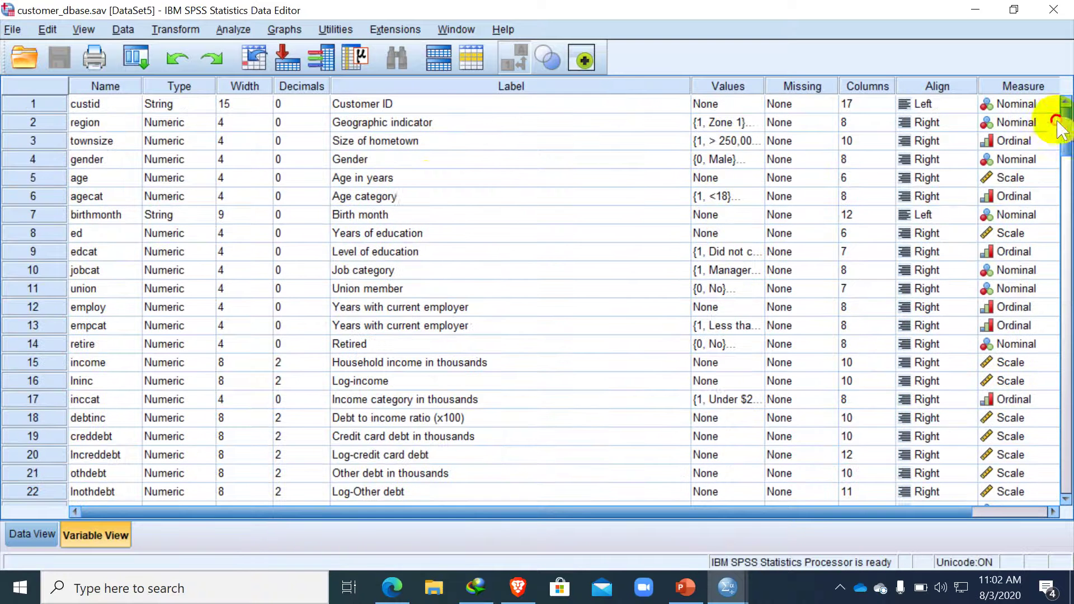
left_click(42, 159)
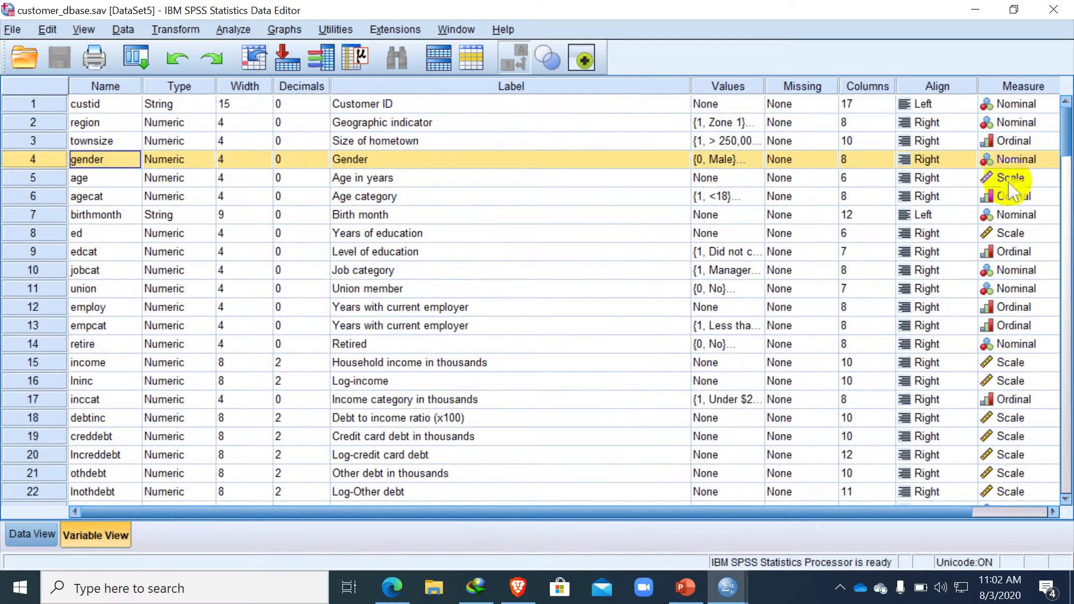
mouse_move(1067, 157)
left_mouse_down()
mouse_move(1055, 179)
mouse_move(1043, 360)
mouse_move(1051, 416)
mouse_move(1063, 376)
mouse_move(1063, 419)
mouse_move(1066, 140)
left_mouse_up()
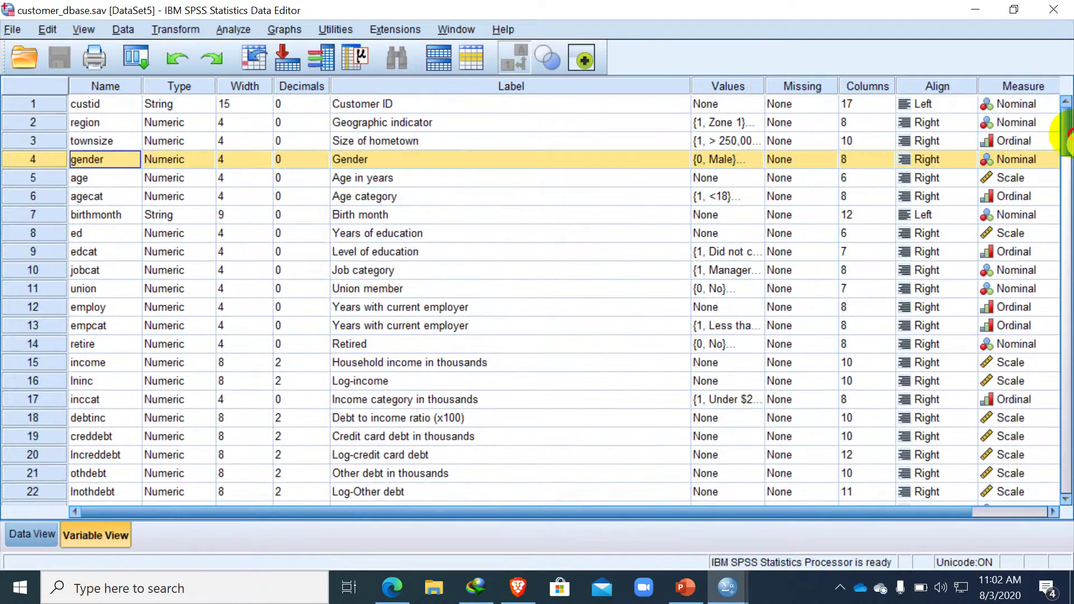
- Start a new chart in Chart Builder for customer_dbase.sav using the Multiple Line template
left_click(286, 30)
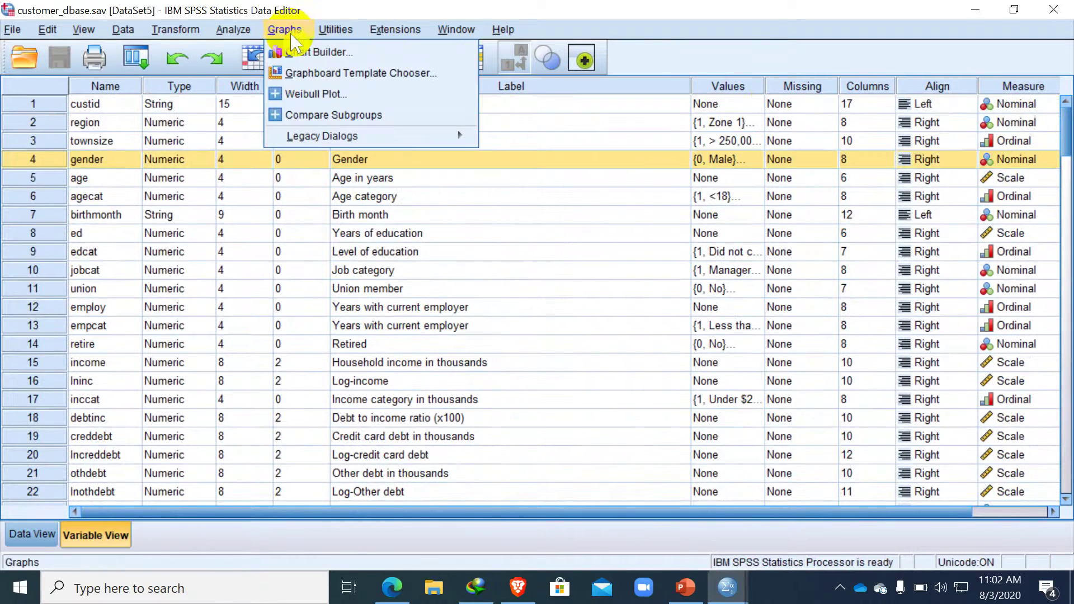
left_click(300, 53)
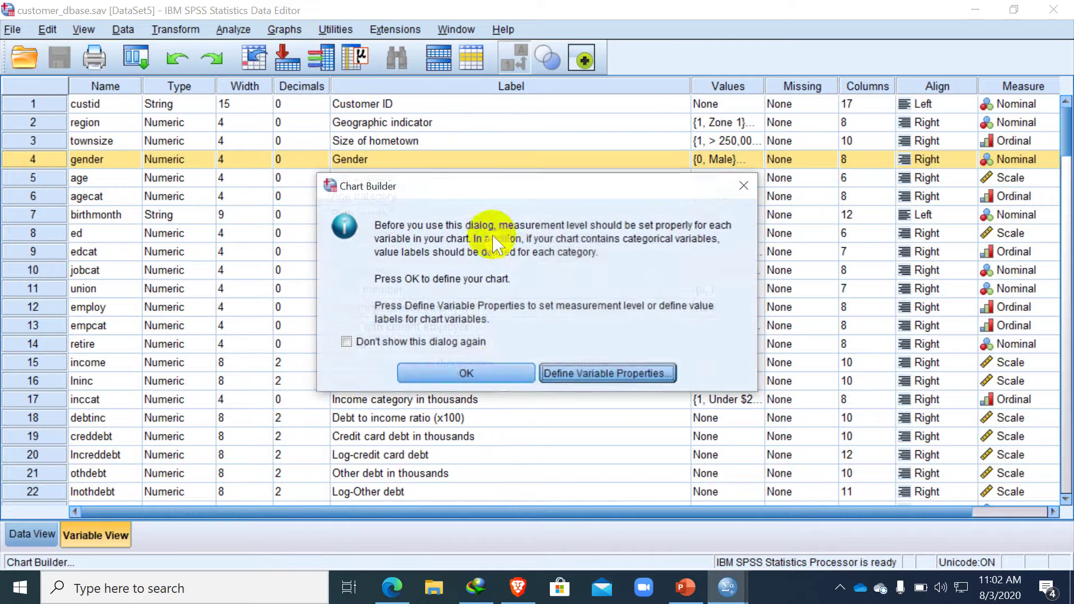
left_click(493, 372)
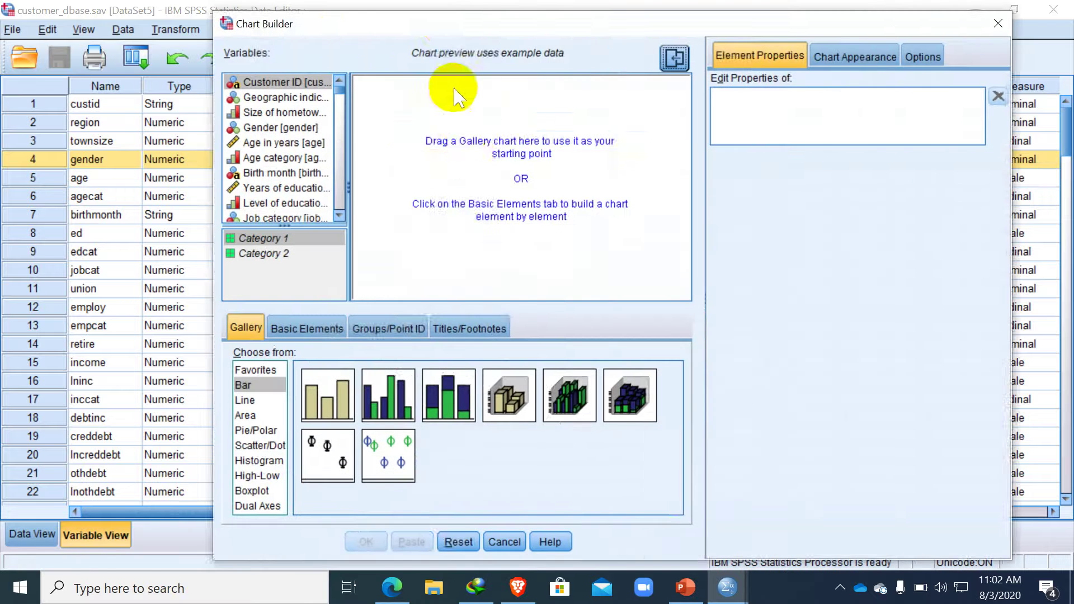
left_click_drag(444, 21, 340, 24)
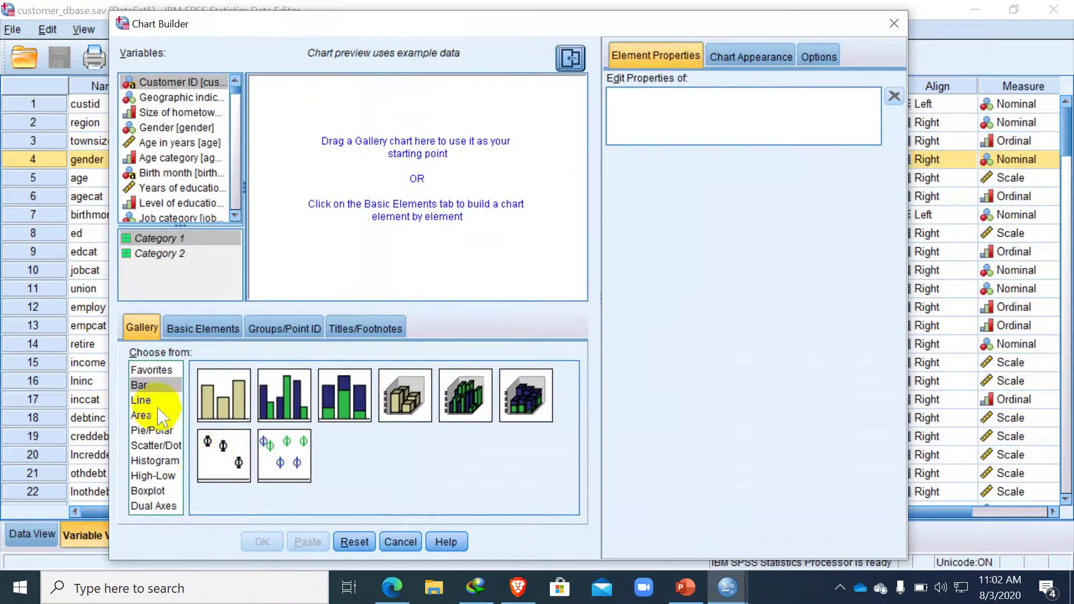
left_click(141, 400)
left_click_drag(286, 396, 354, 246)
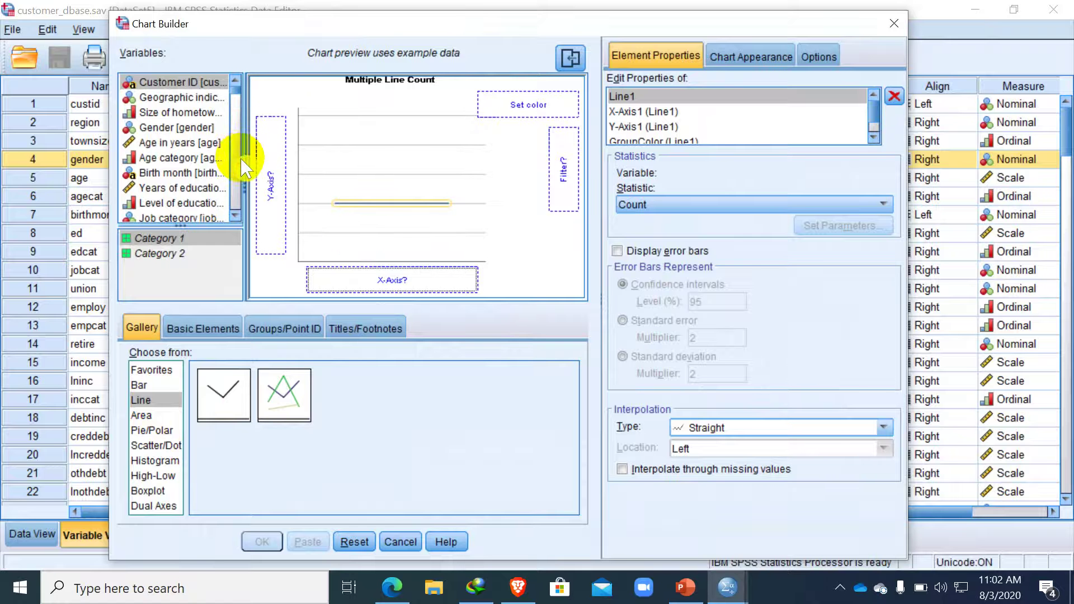
- Widen the variable list and assign Amount spent on primary card last month to the chart's Y axis
scroll(242, 163, "down", 15)
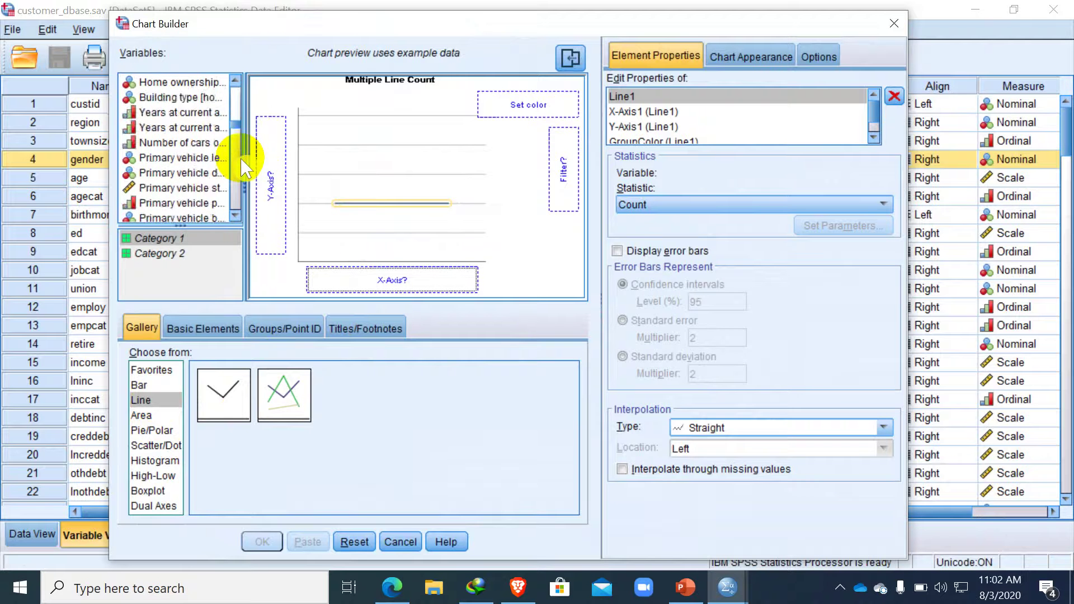
scroll(244, 165, "down", 3)
scroll(245, 165, "down", 6)
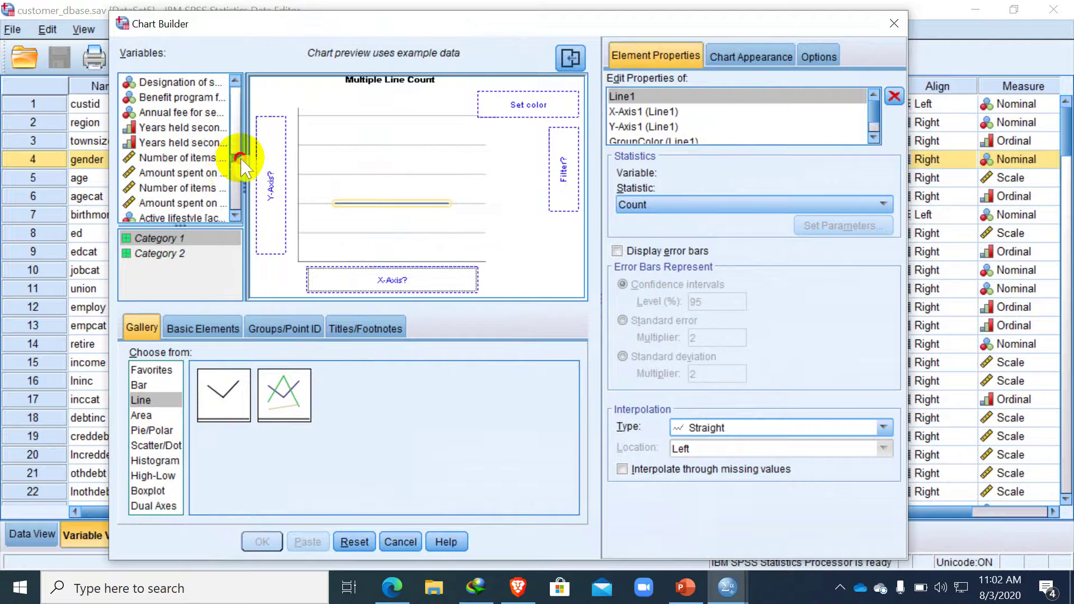
left_click(179, 172)
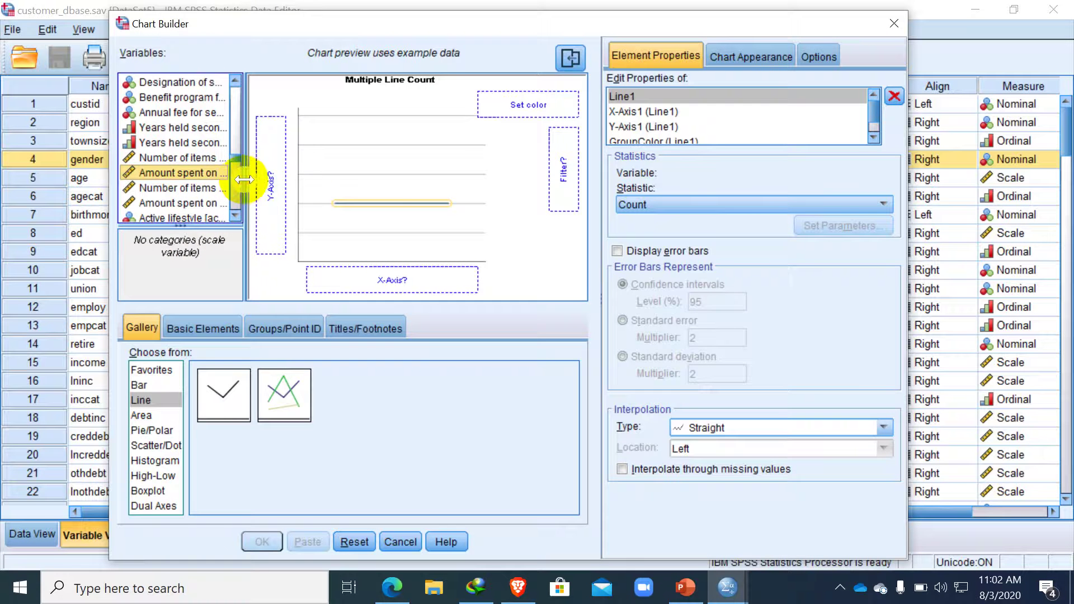
left_click_drag(244, 180, 317, 179)
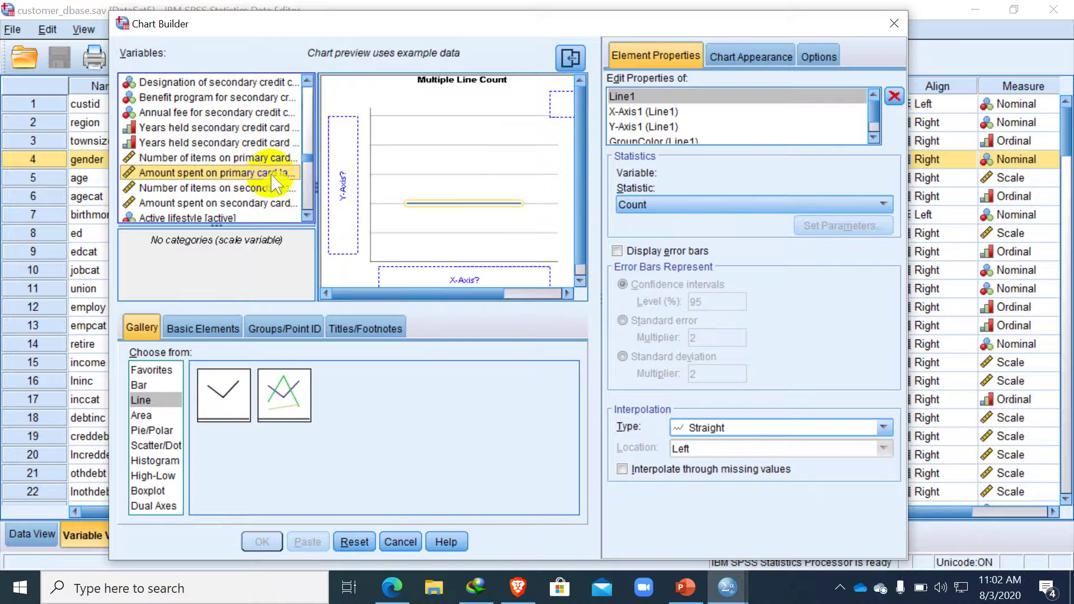
left_click_drag(269, 175, 343, 169)
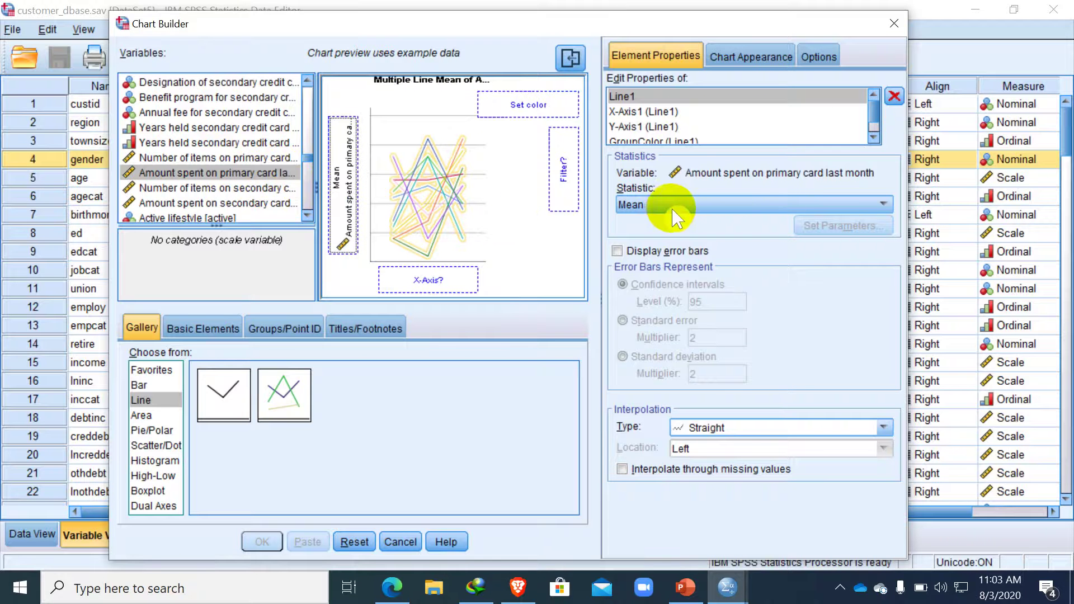
- Add Amount spent on secondary card last month to the chart's Y axis alongside the primary card variable
left_click(263, 203)
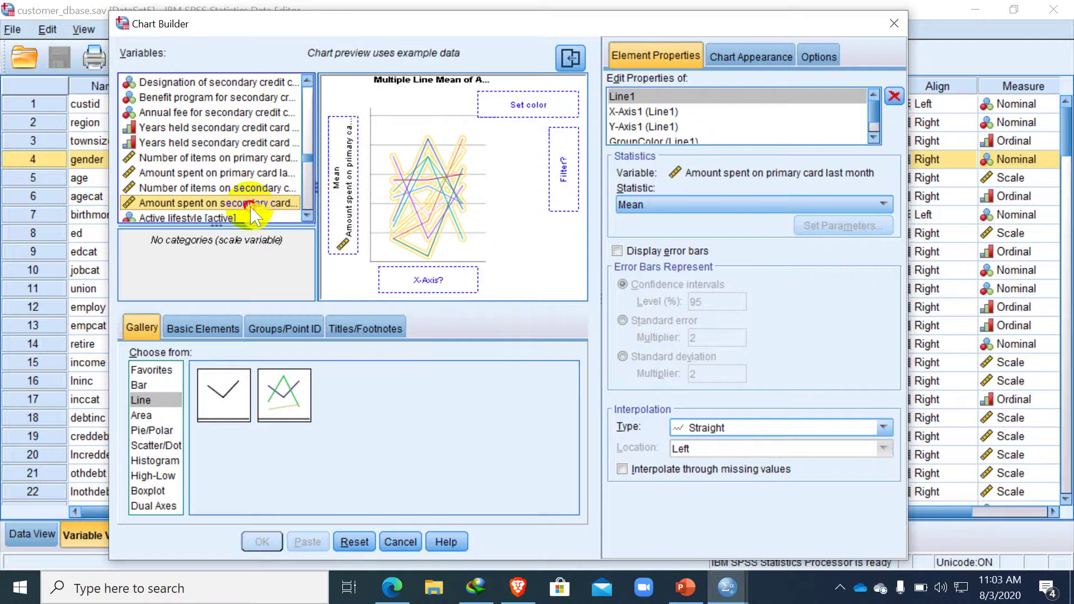
left_click_drag(252, 210, 339, 199)
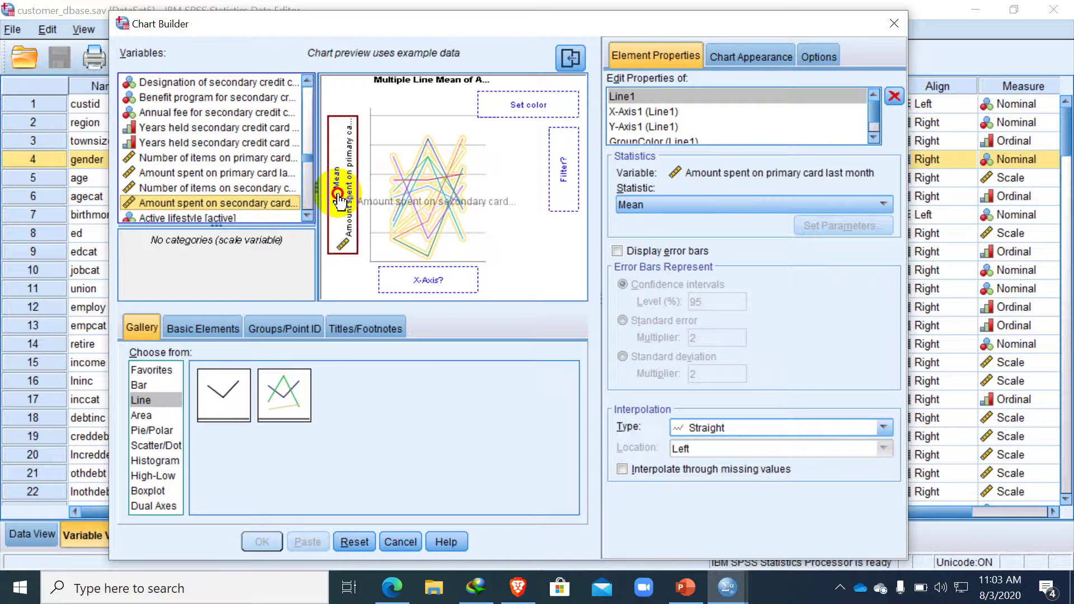
left_click_drag(339, 199, 347, 138)
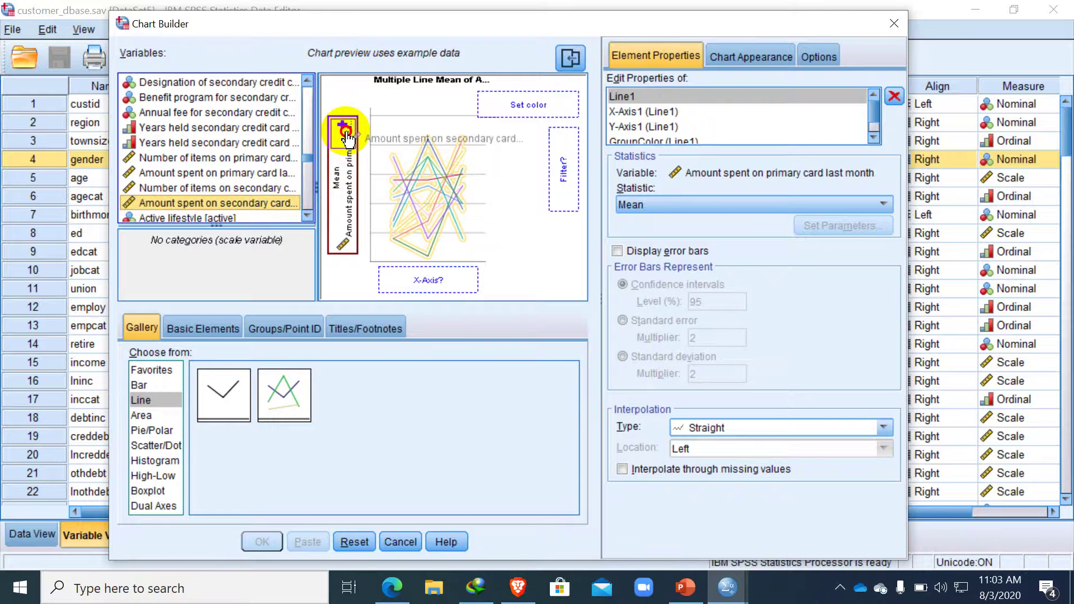
left_click_drag(347, 135, 345, 197)
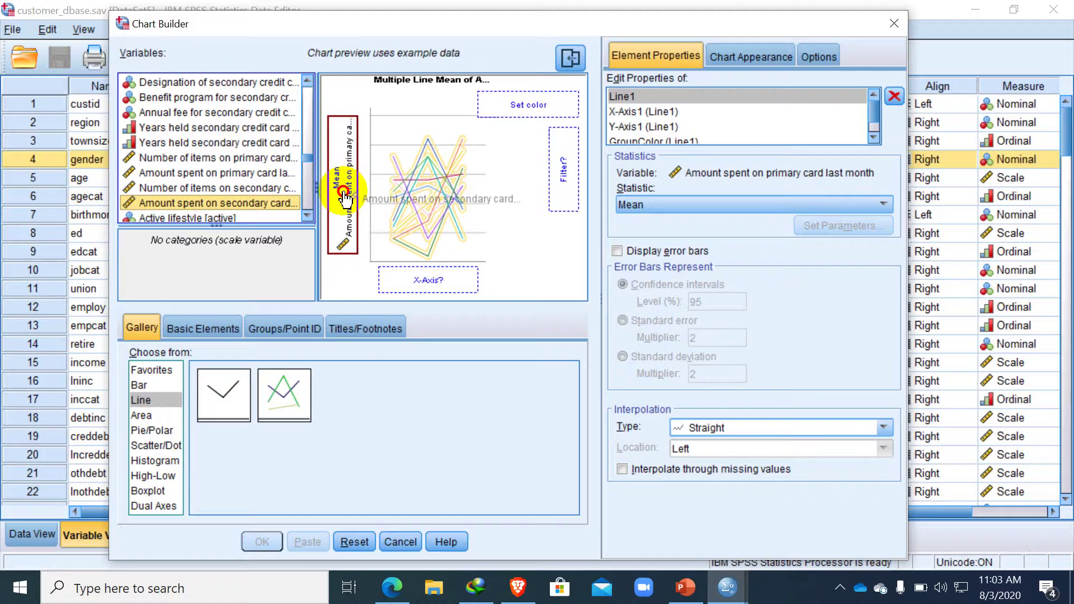
left_click_drag(346, 193, 343, 147)
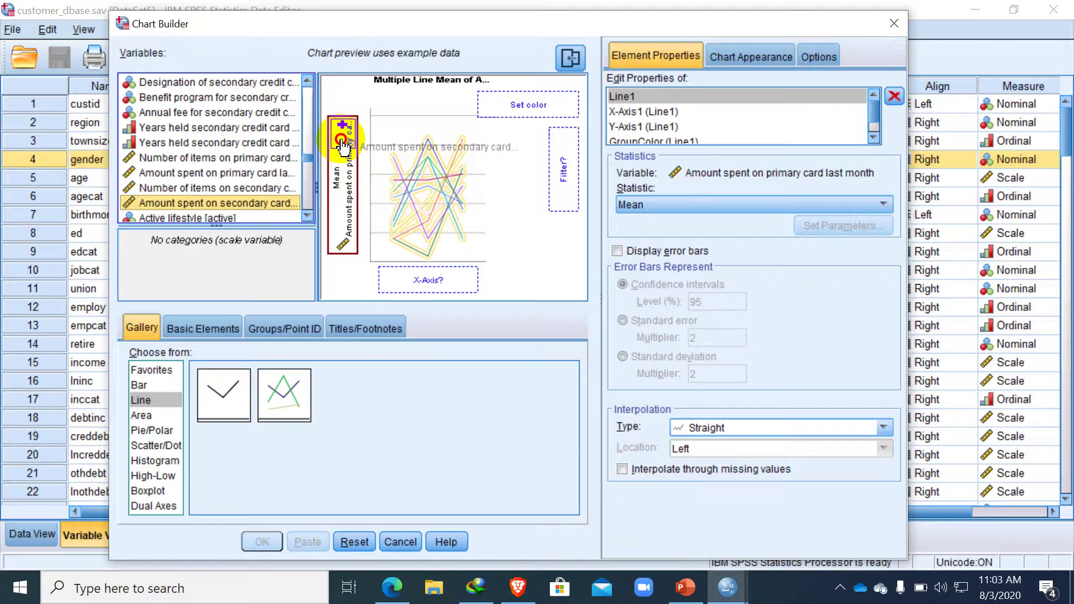
left_click_drag(340, 135, 340, 136)
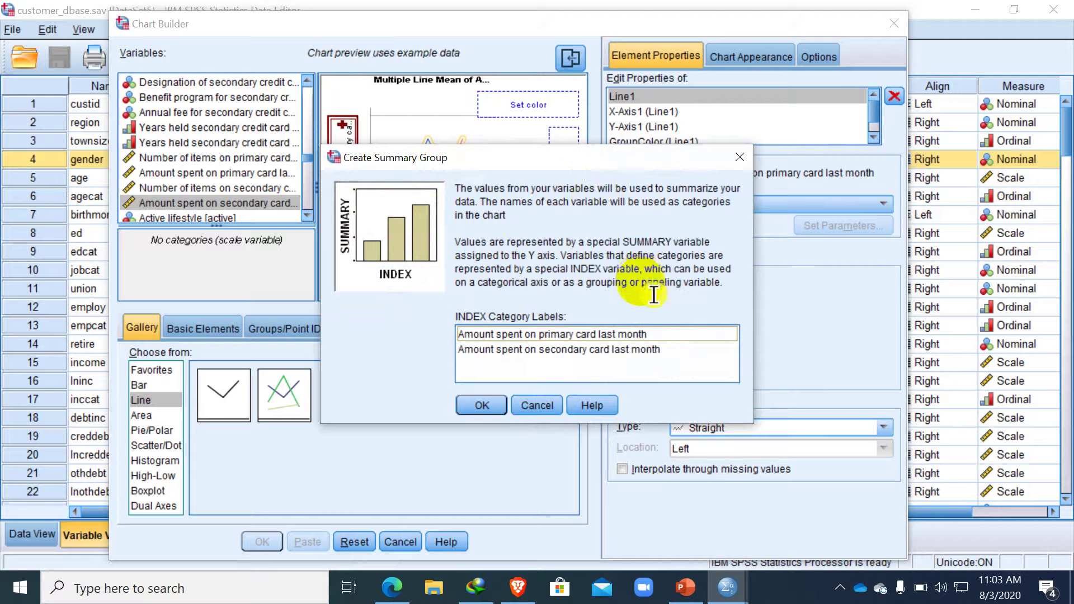
- Review the primary and secondary card INDEX category labels and accept the summary group
left_click(605, 352)
left_click(608, 336)
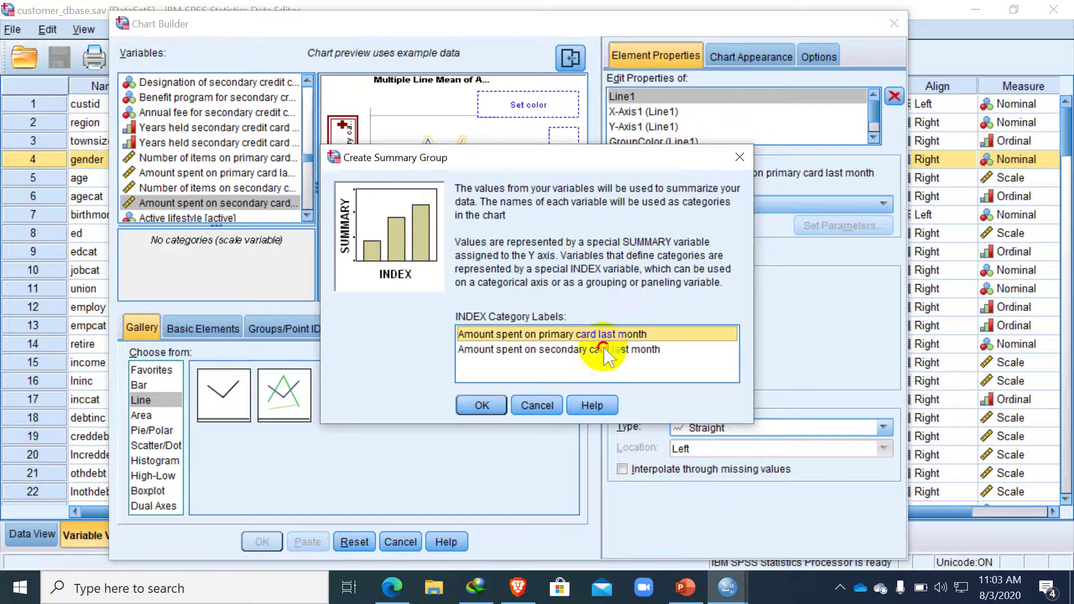
left_click(610, 351)
left_click(607, 338)
left_click(611, 351)
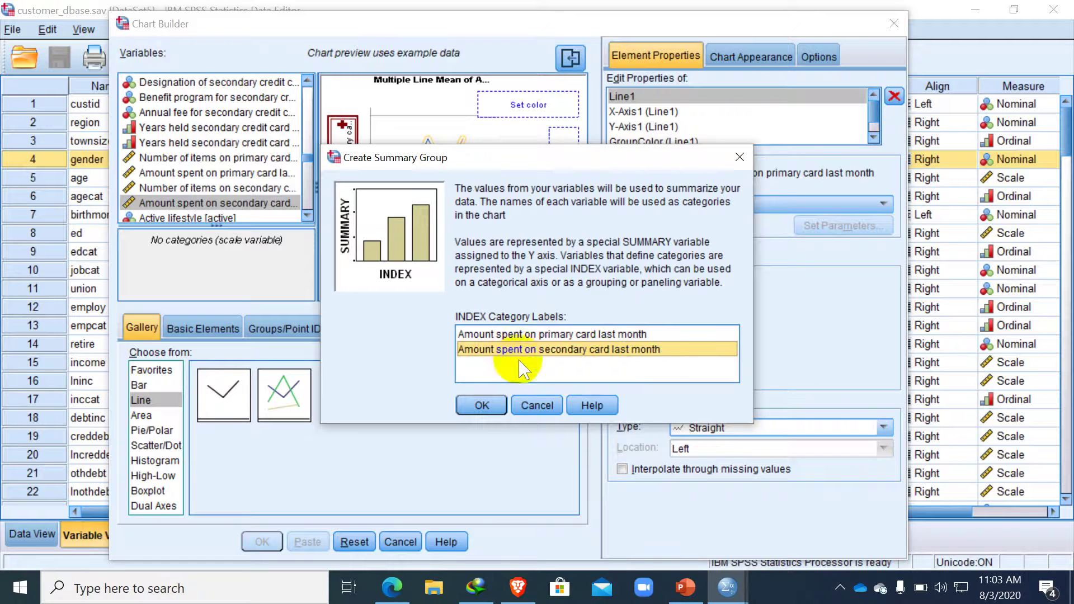
left_click(496, 408)
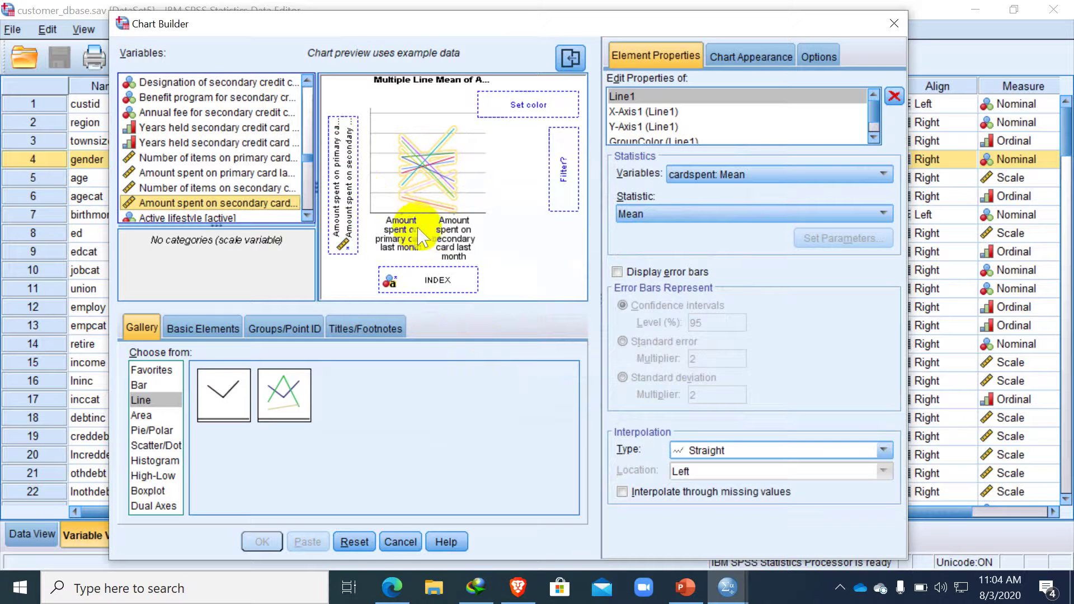
- Assign Gender as the line color variable and generate the multiple line chart in the output
left_click_drag(302, 143, 307, 84)
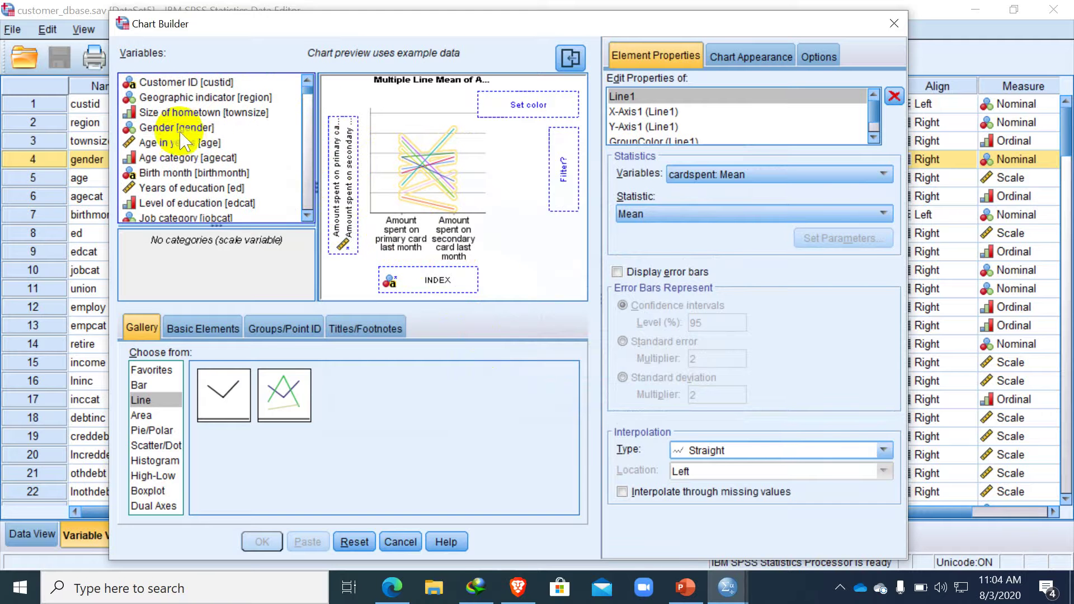
left_click_drag(179, 130, 503, 107)
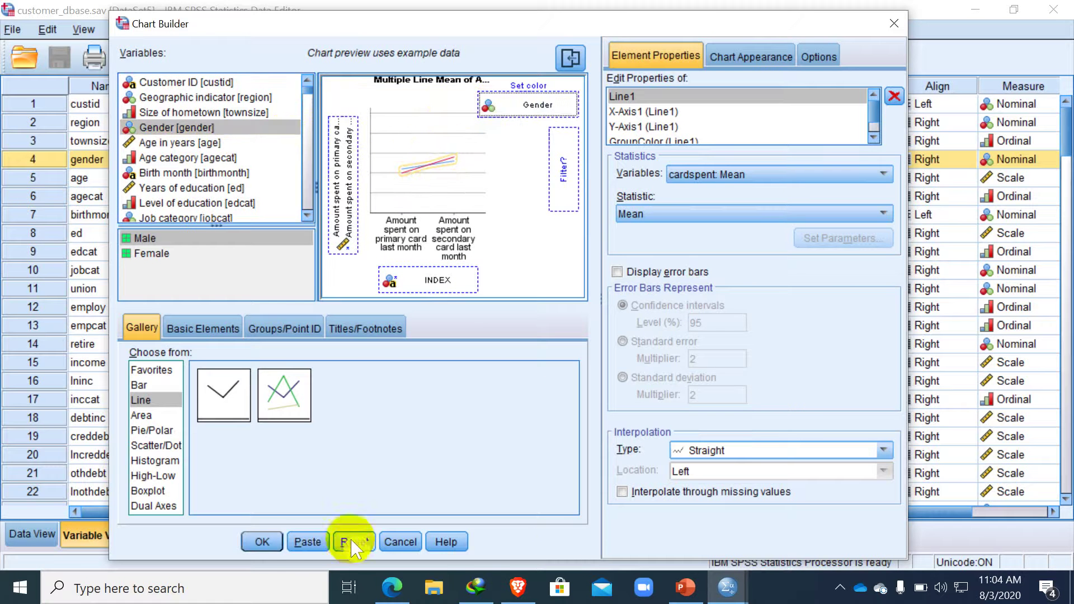
left_click(274, 543)
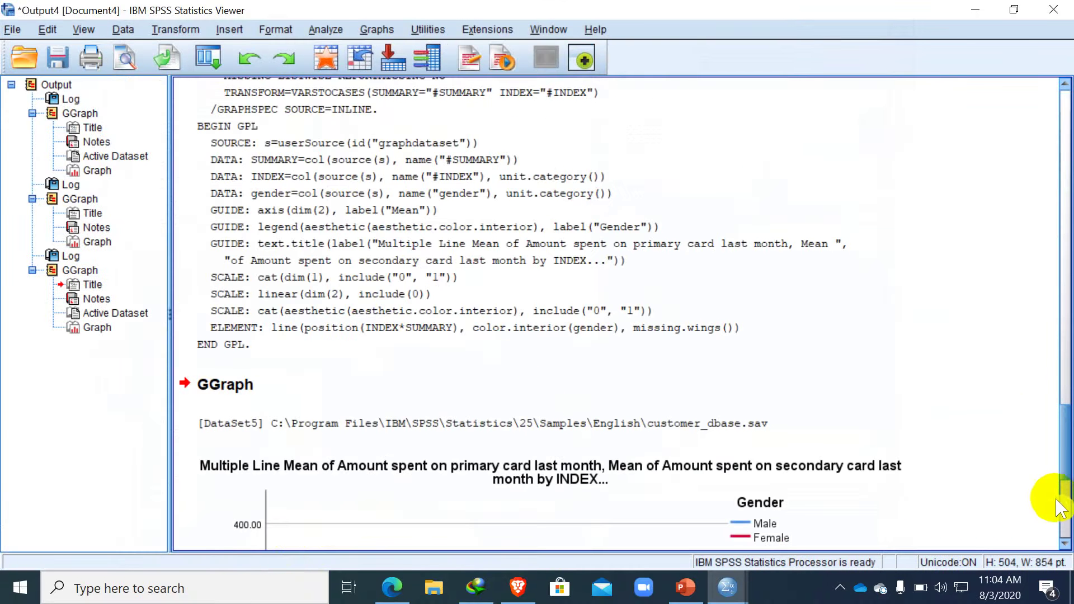
left_click(1066, 529)
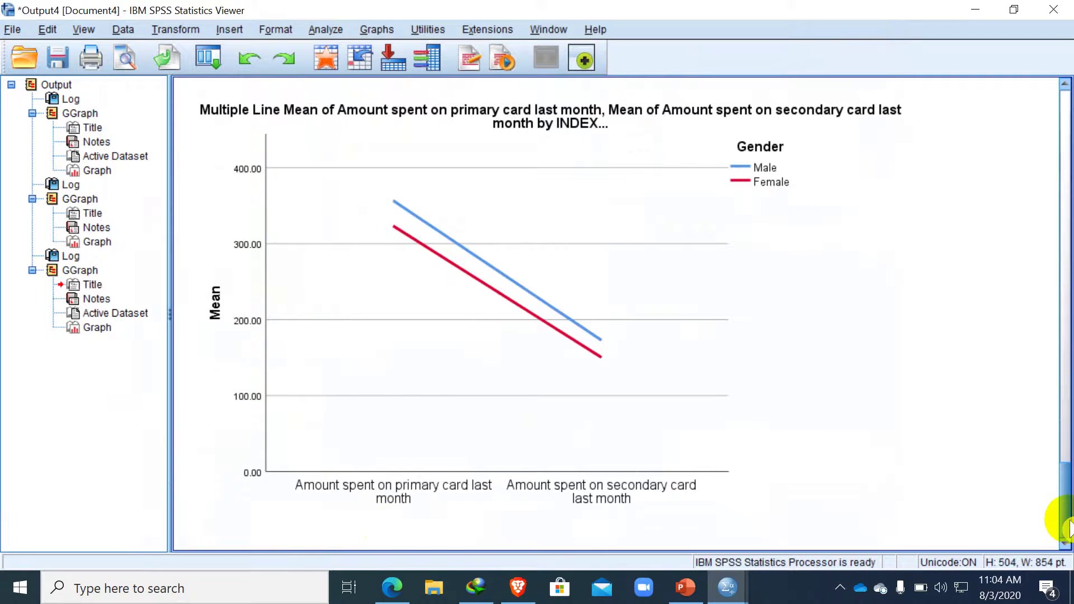
left_click(727, 498)
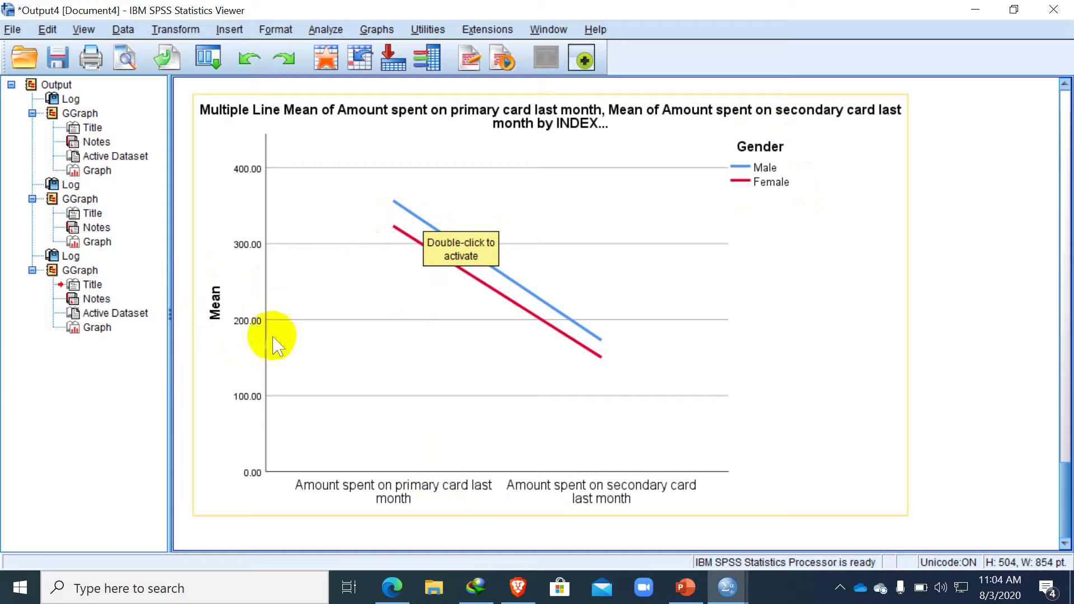
- Edit the card spending chart's Y axis scale to a custom minimum of 100 and major increment of 100, and close the editor
left_click(265, 399)
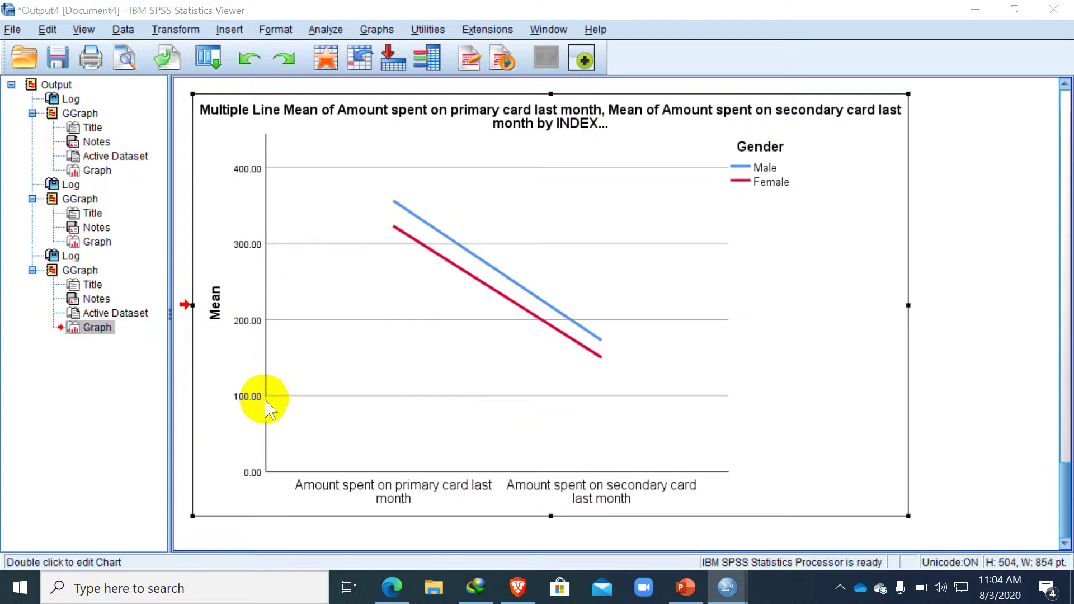
double_click(266, 402)
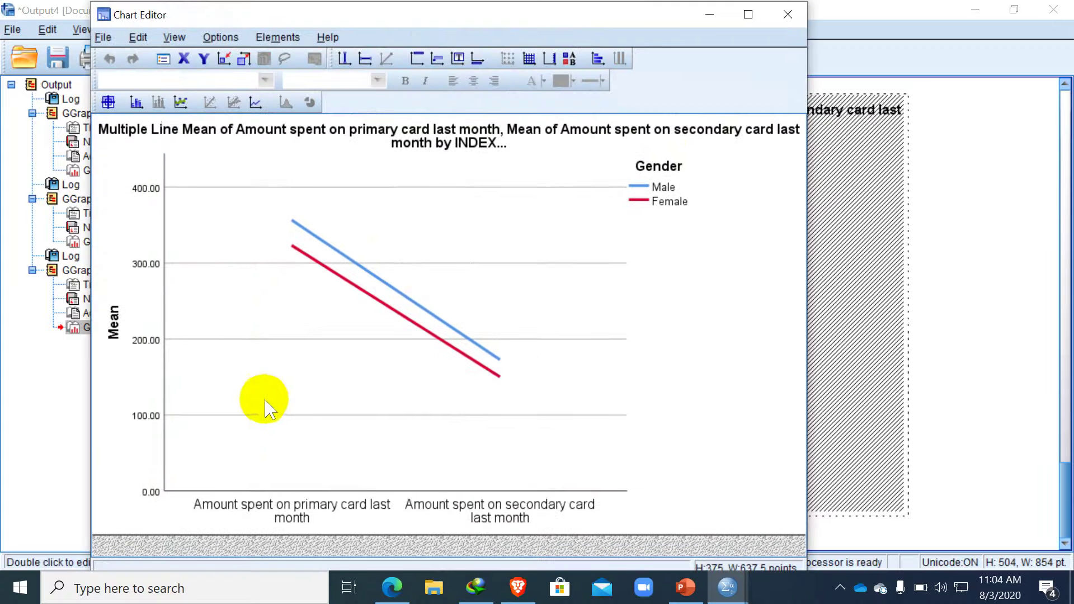
double_click(165, 415)
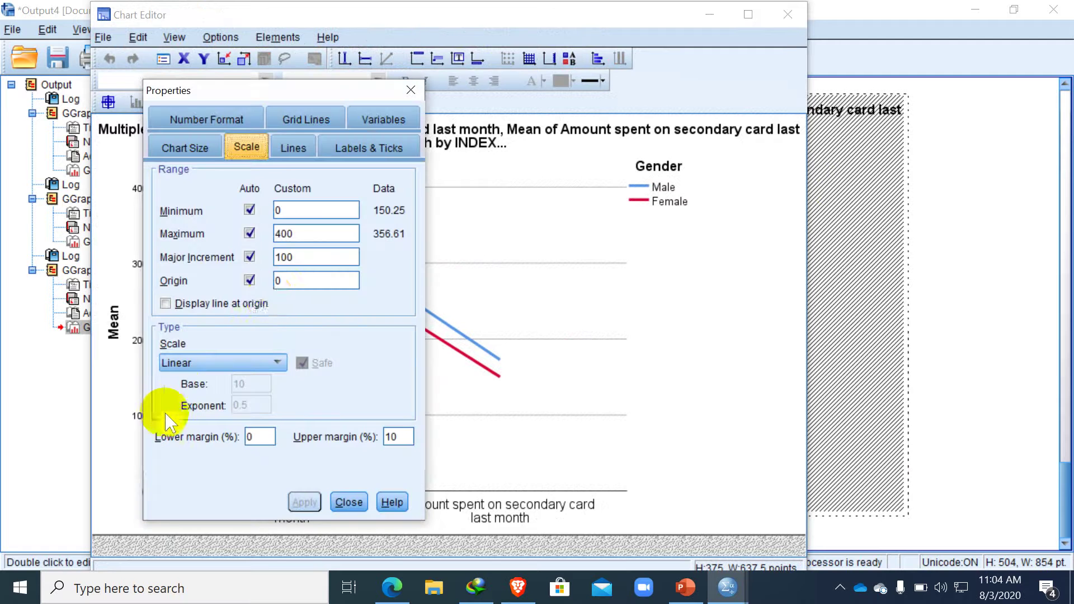
left_click(251, 257)
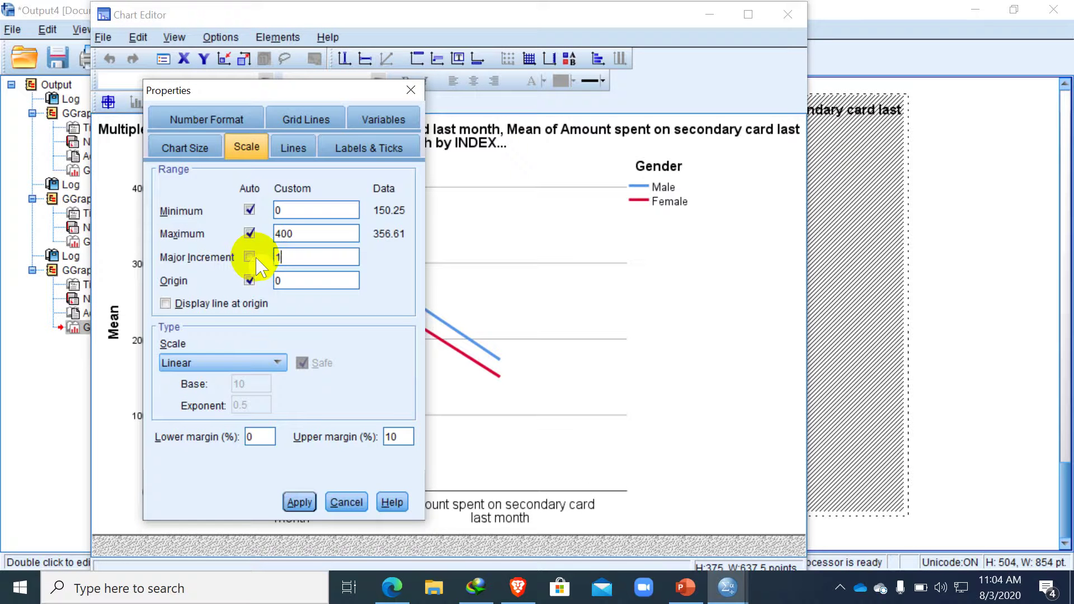
left_click(314, 206)
left_click(252, 208)
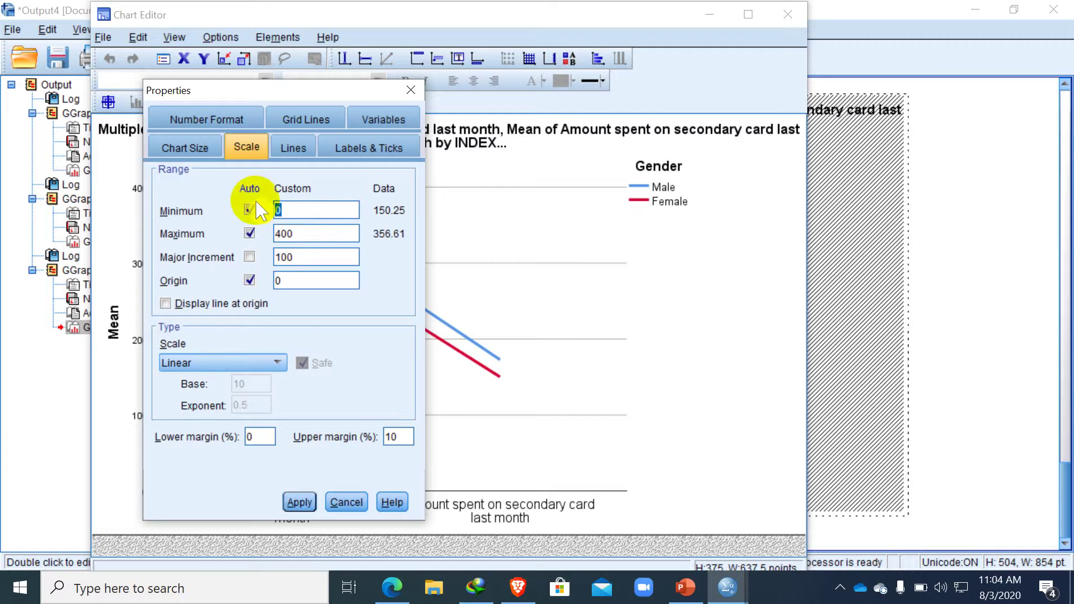
left_click(299, 502)
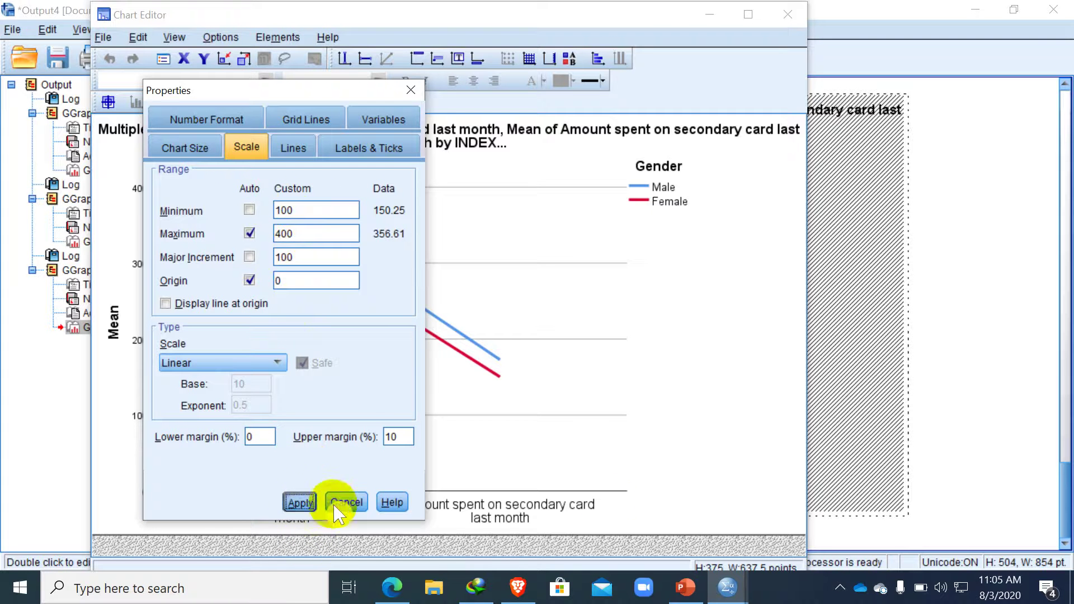
left_click(410, 90)
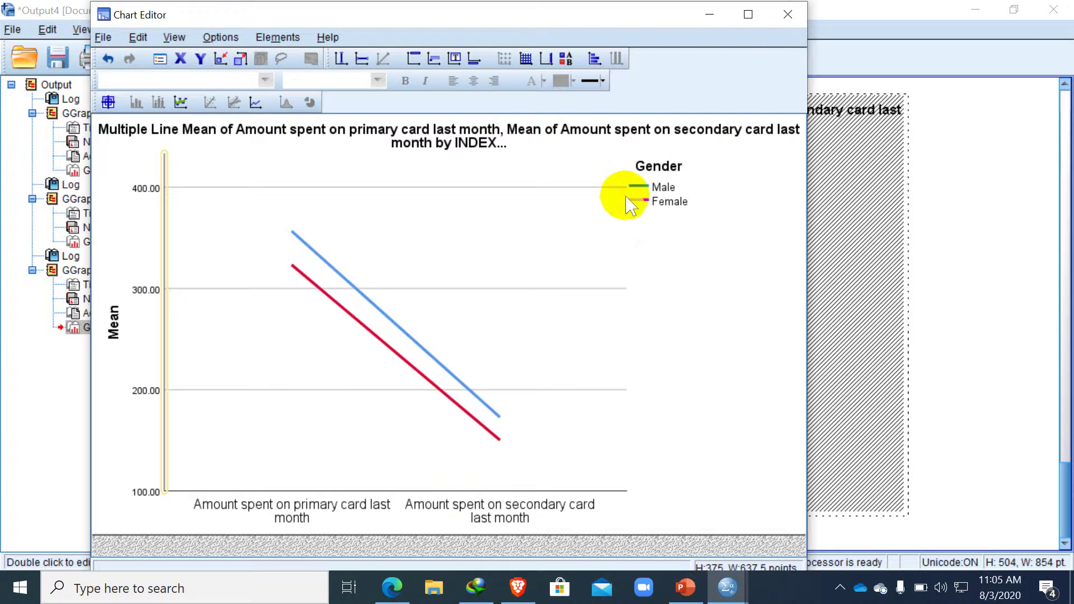
left_click(800, 18)
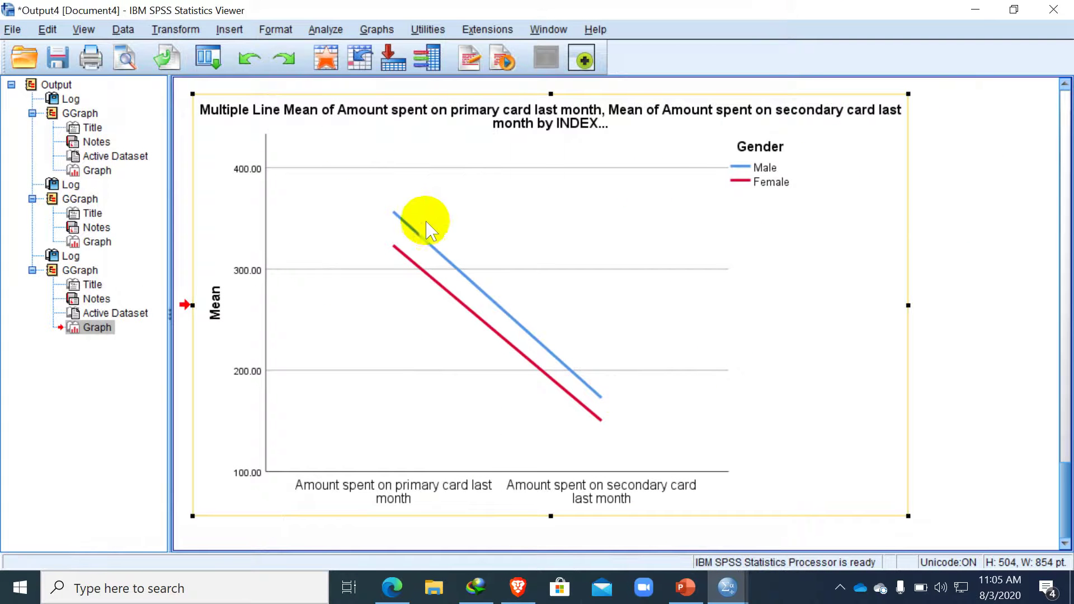
- Check the Multiple Line Graph slide in PowerPoint and switch to the credit_card.sav data window in SPSS
left_click(685, 587)
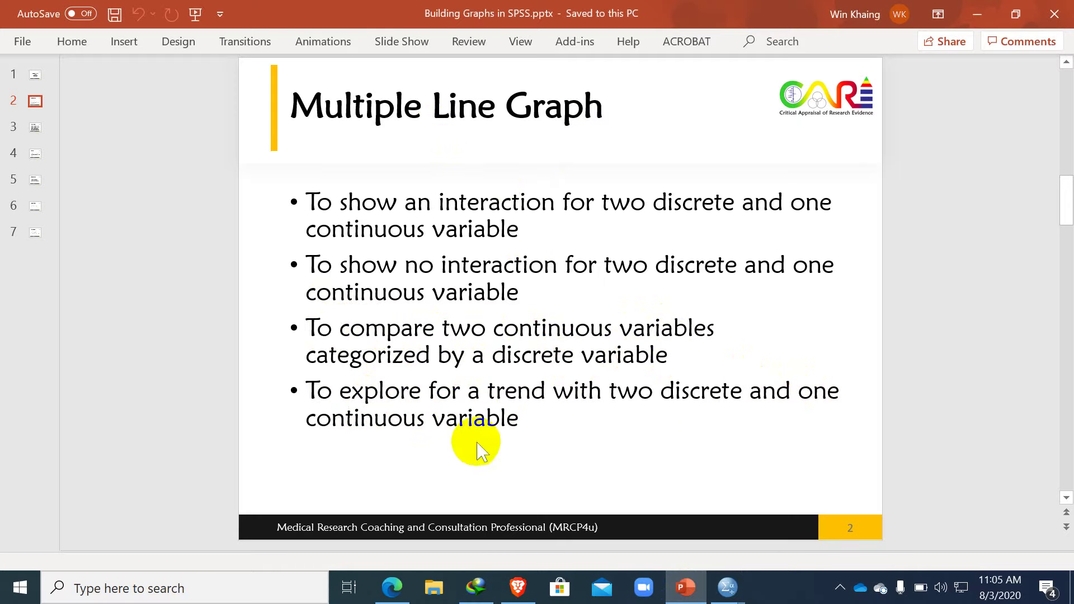
left_click(730, 594)
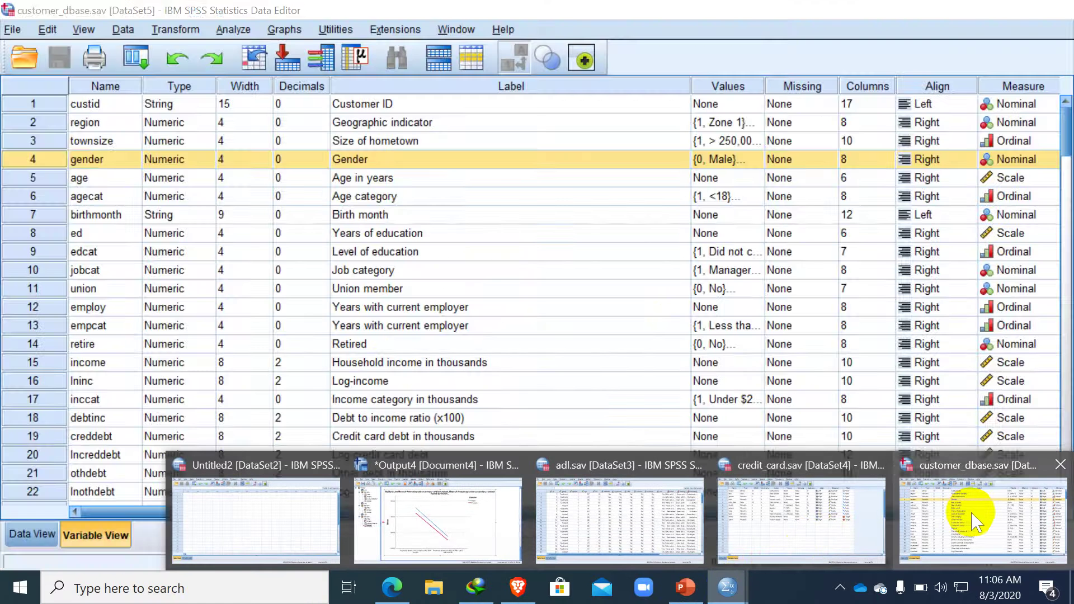
left_click(966, 508)
mouse_move(713, 597)
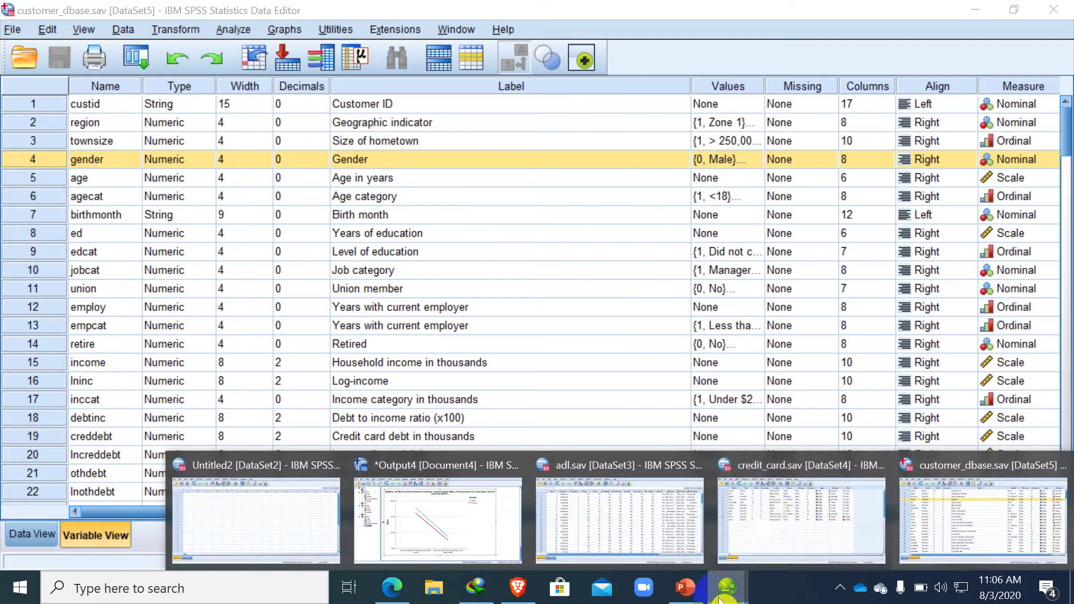
left_click(767, 509)
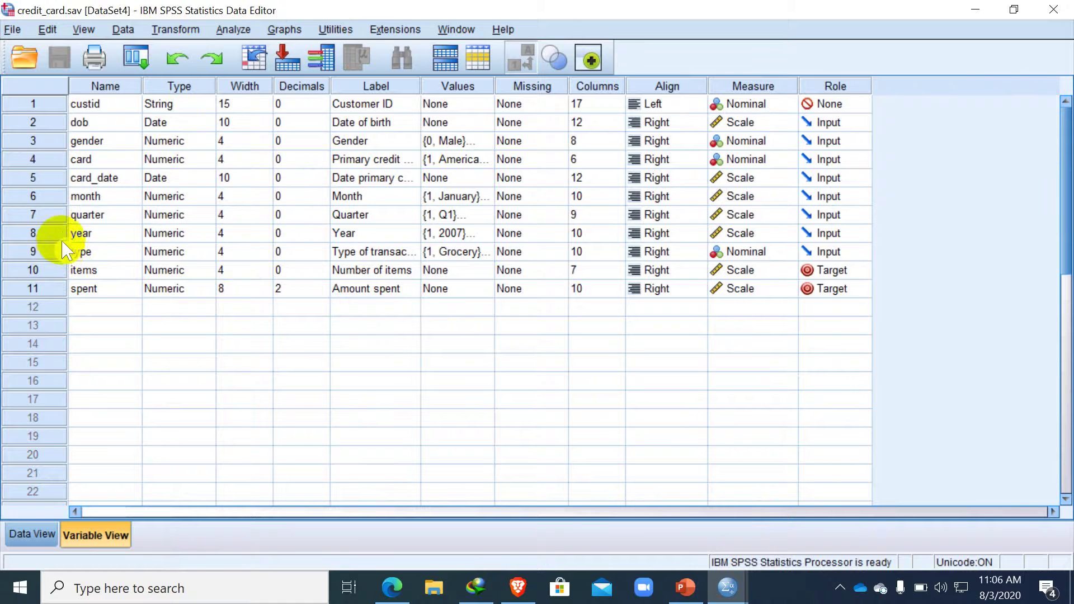
- Examine the month, spent and gender variable rows and their measurement levels in credit_card.sav
left_click(49, 197)
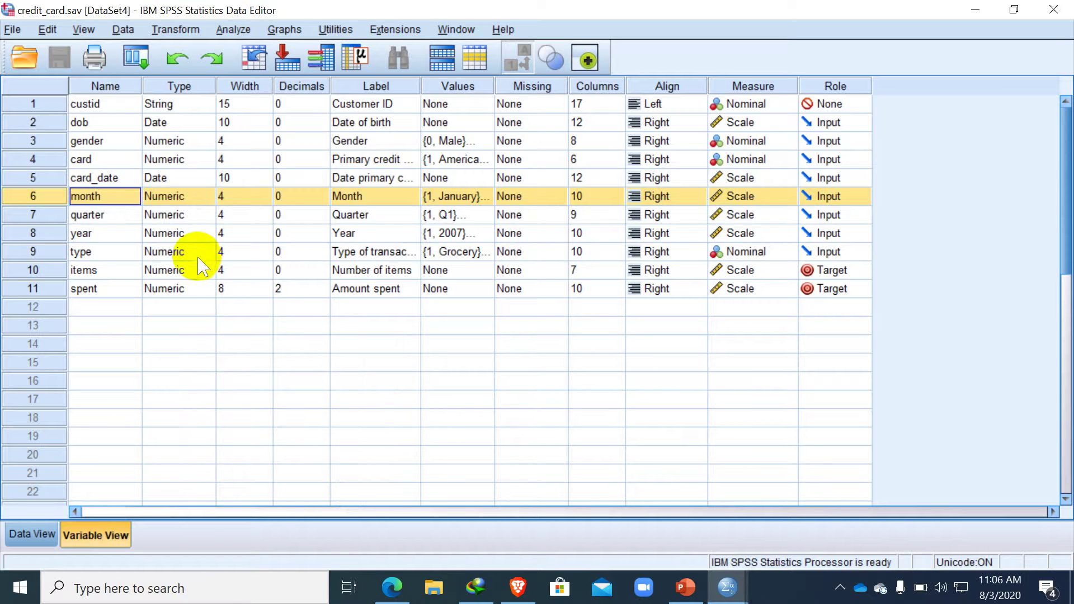
left_click(25, 292)
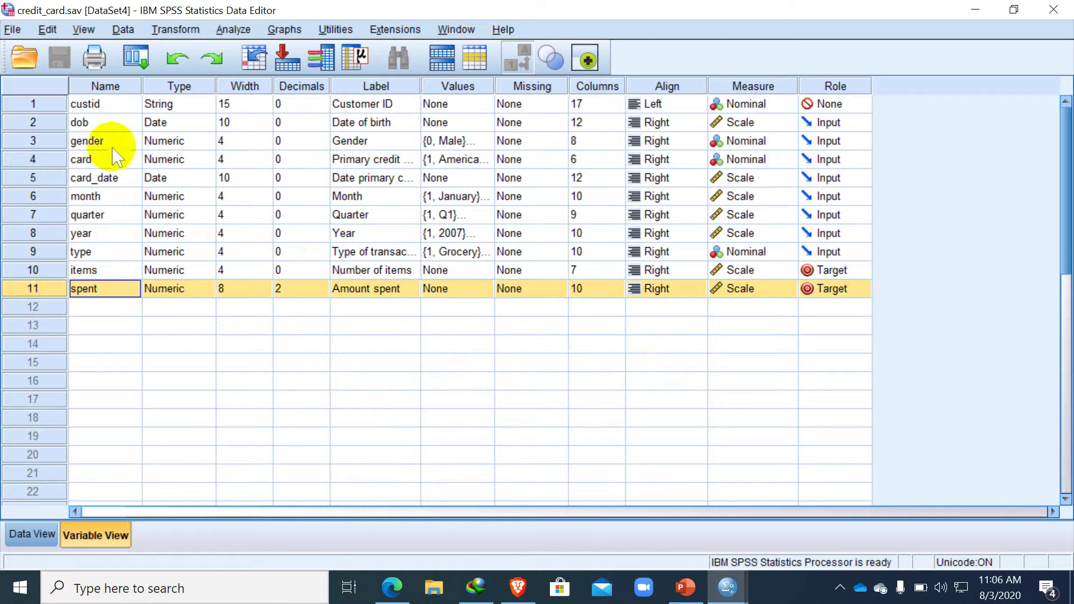
left_click(56, 140)
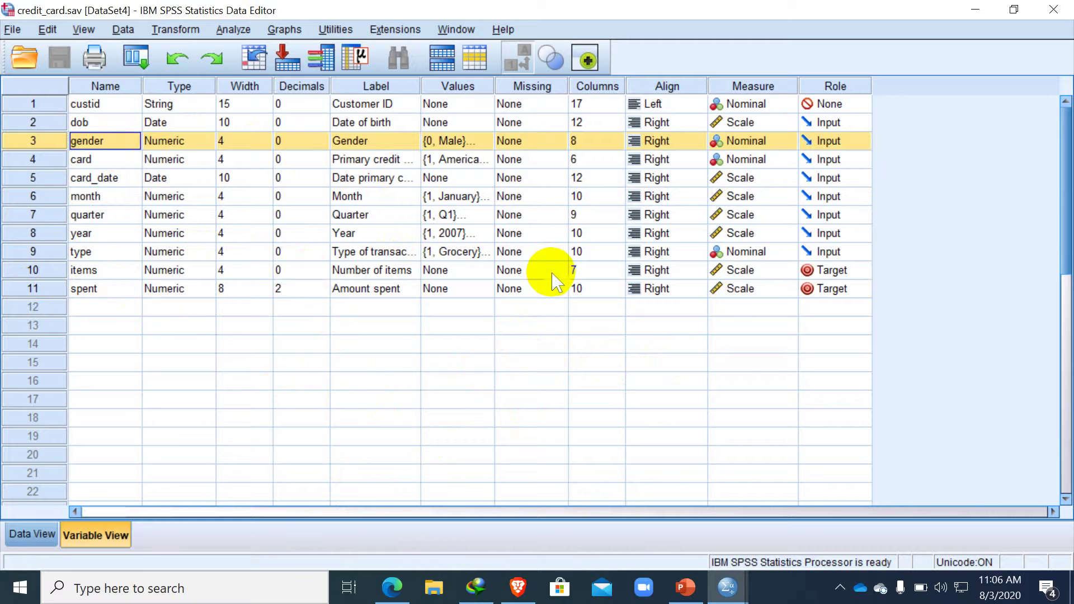
- Start a Multiple Line chart in Chart Builder for credit_card.sav and assign Month to its X axis
left_click(287, 28)
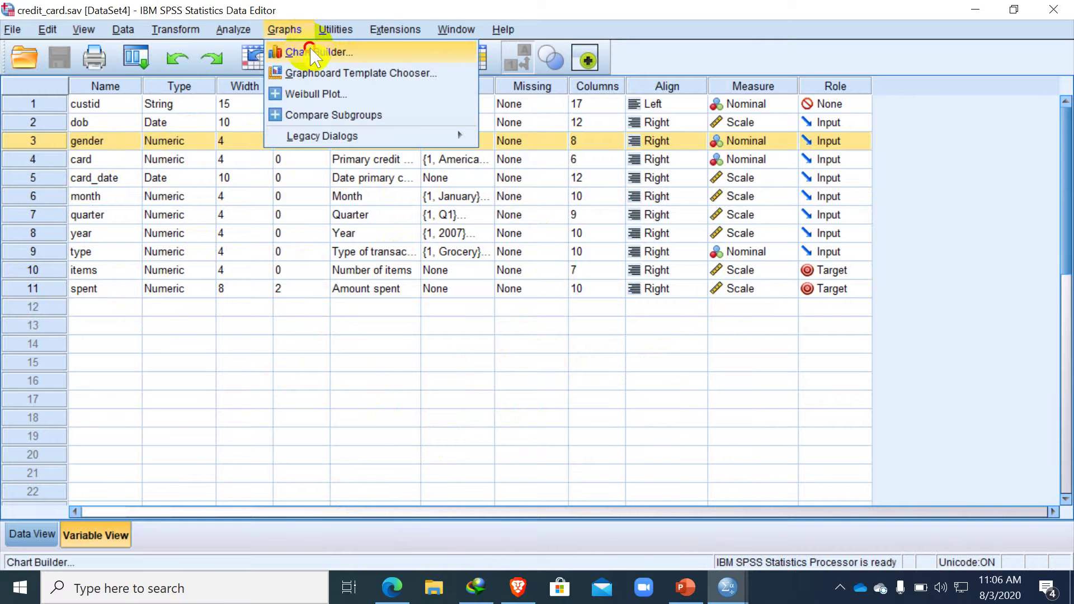
left_click(311, 51)
left_click(520, 367)
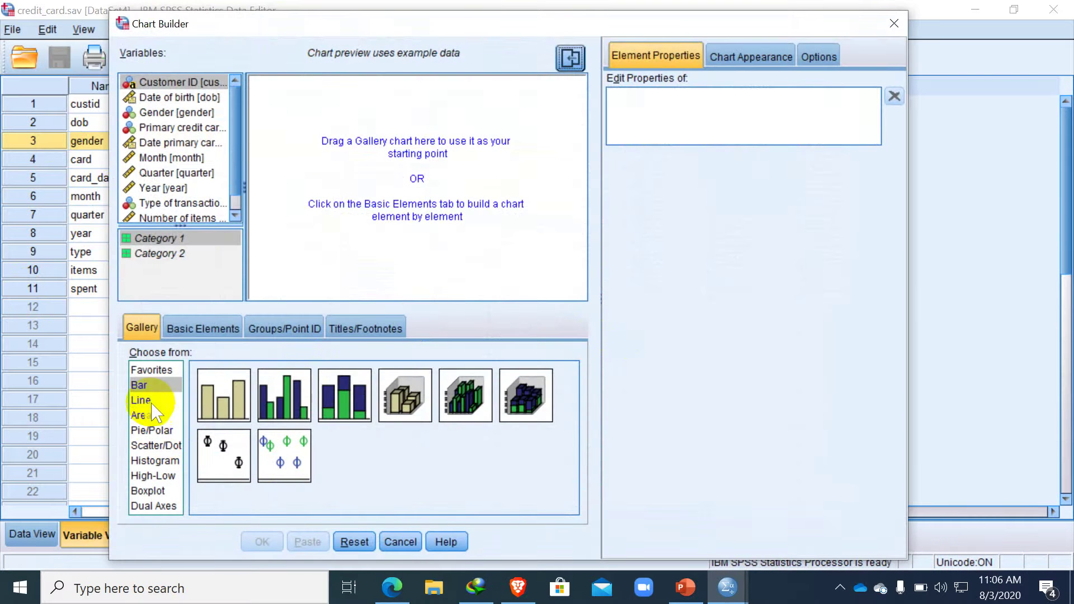
left_click(141, 400)
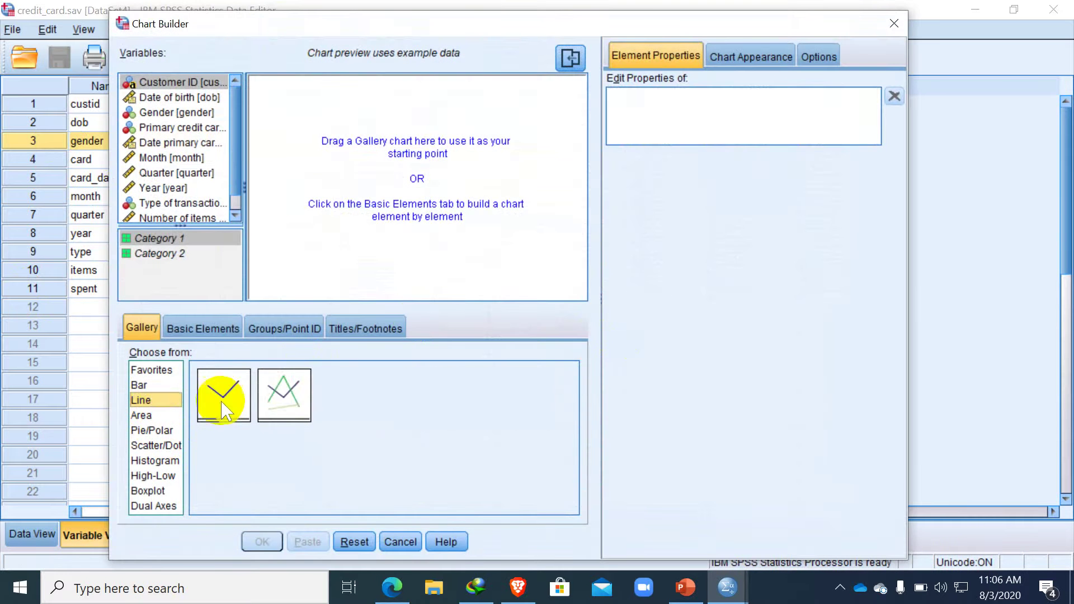
left_click_drag(223, 404, 380, 240)
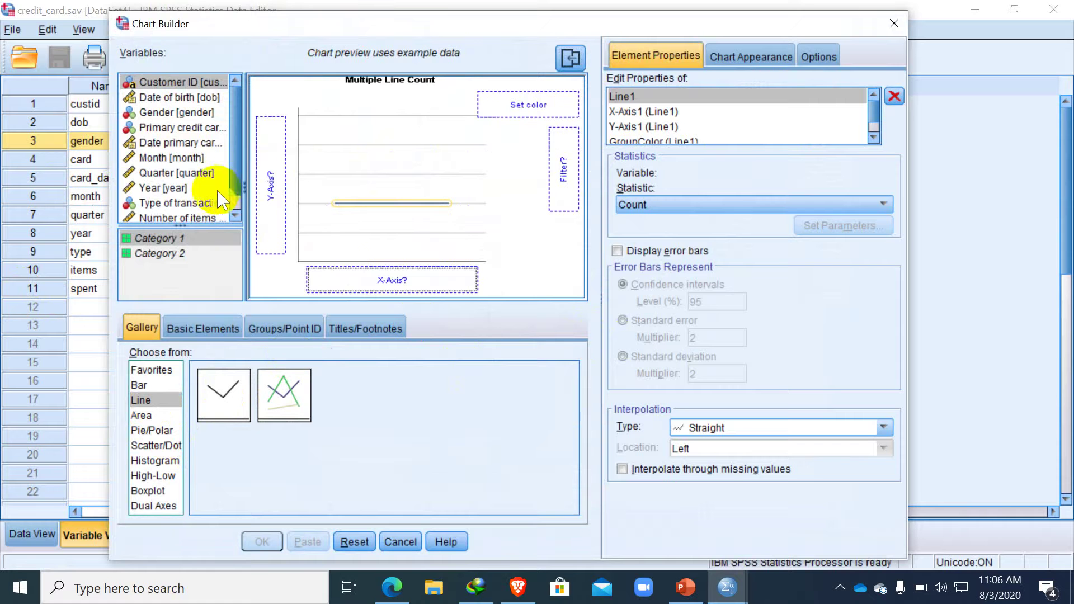
left_click(175, 159)
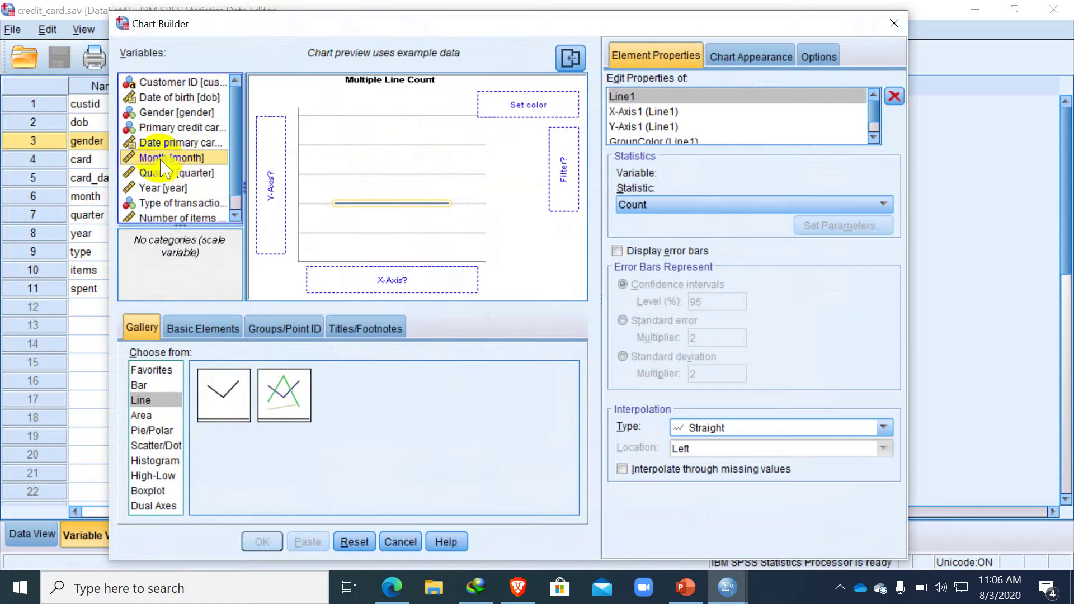
left_click_drag(161, 161, 378, 277)
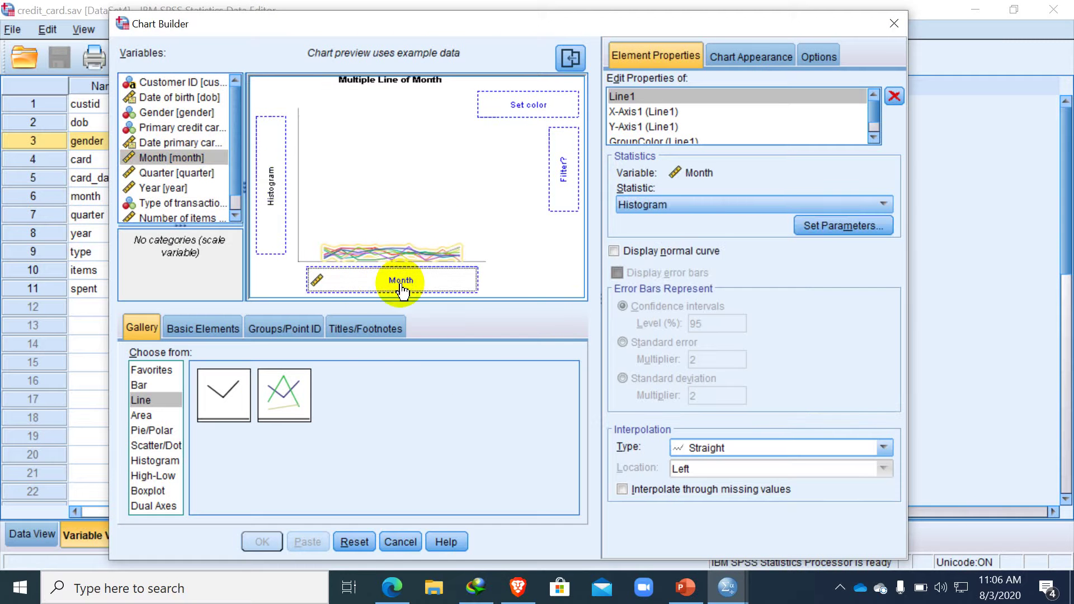
- Assign Amount spent to the chart's Y axis and set its statistic to Mean
scroll(238, 164, "down", 1)
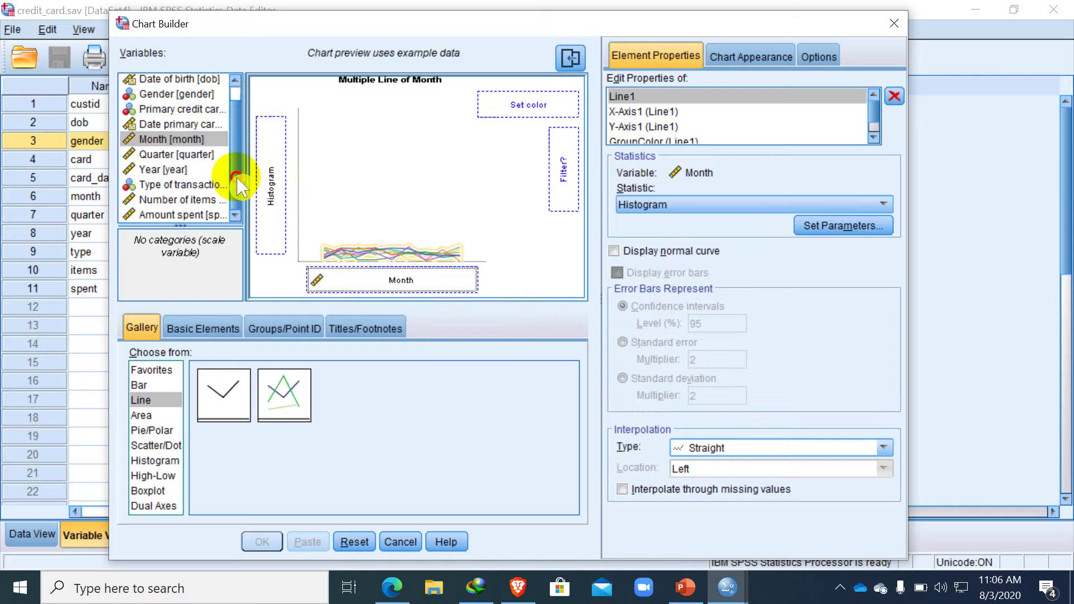
left_click(171, 218)
left_click_drag(175, 218, 262, 190)
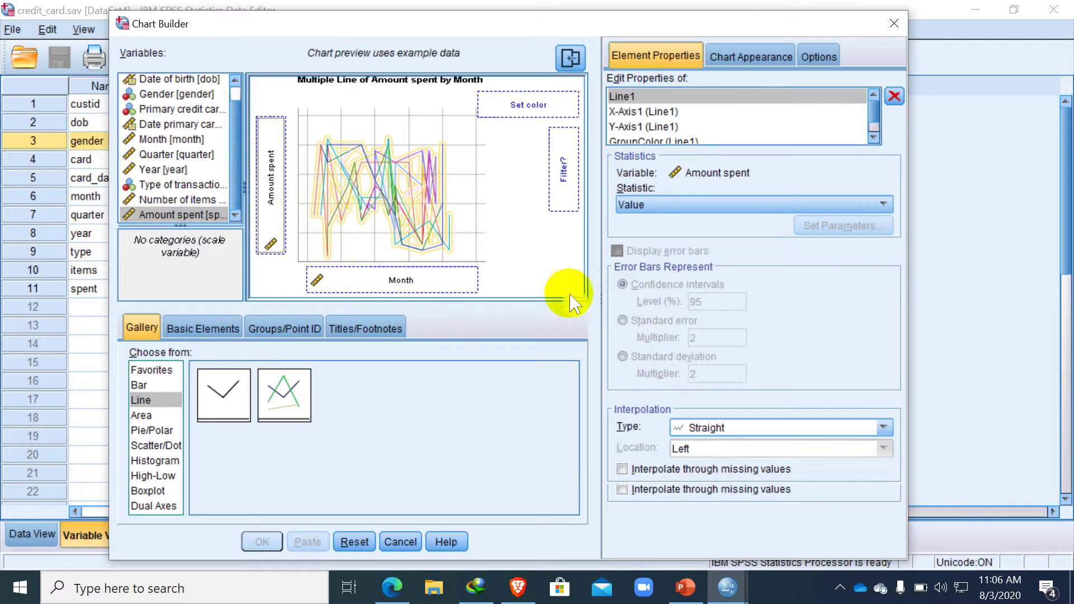
left_click(666, 208)
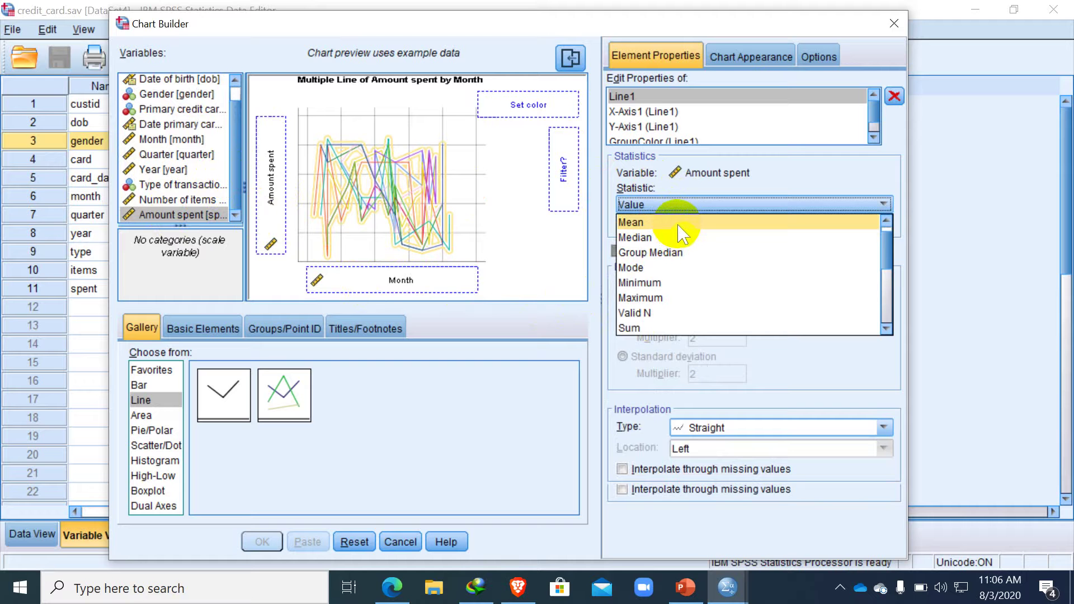
left_click(693, 222)
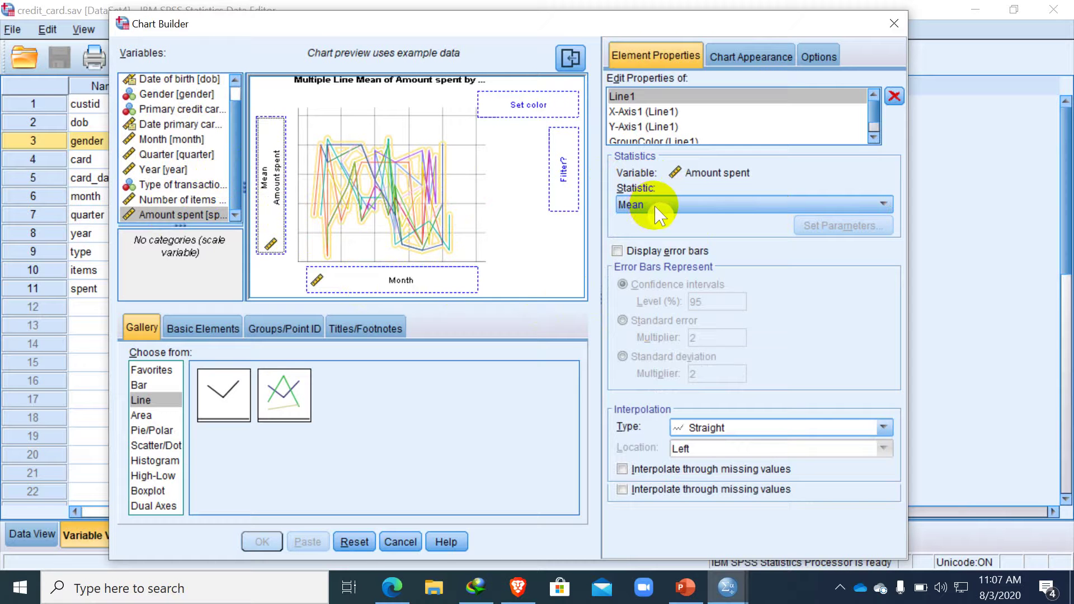
- Set Gender as the line color grouping variable and generate the multiple line chart
scroll(211, 150, "up", 1)
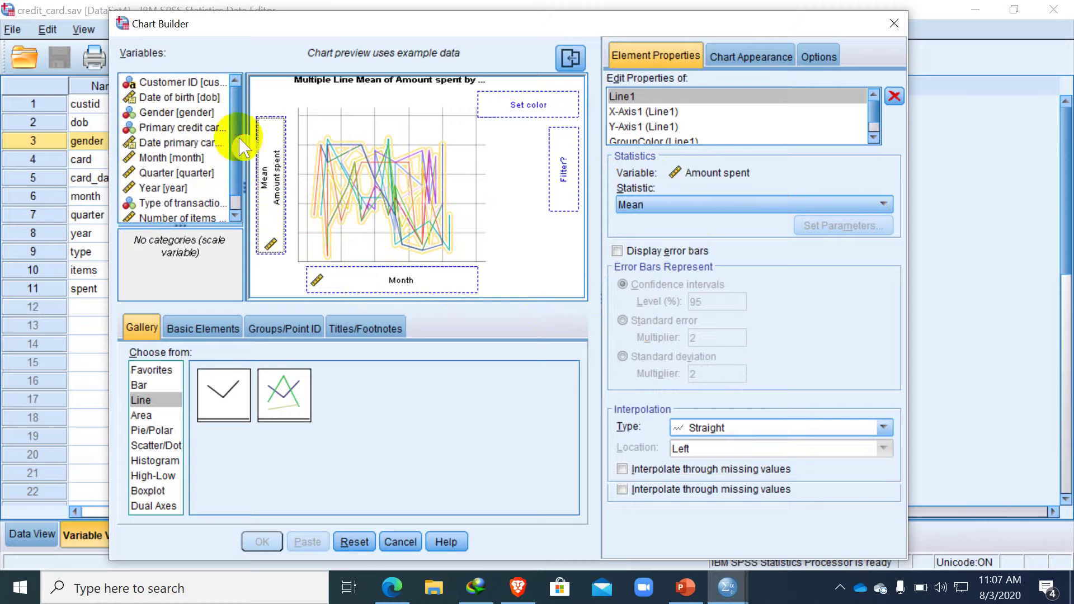
left_click(178, 117)
left_click_drag(179, 116, 507, 107)
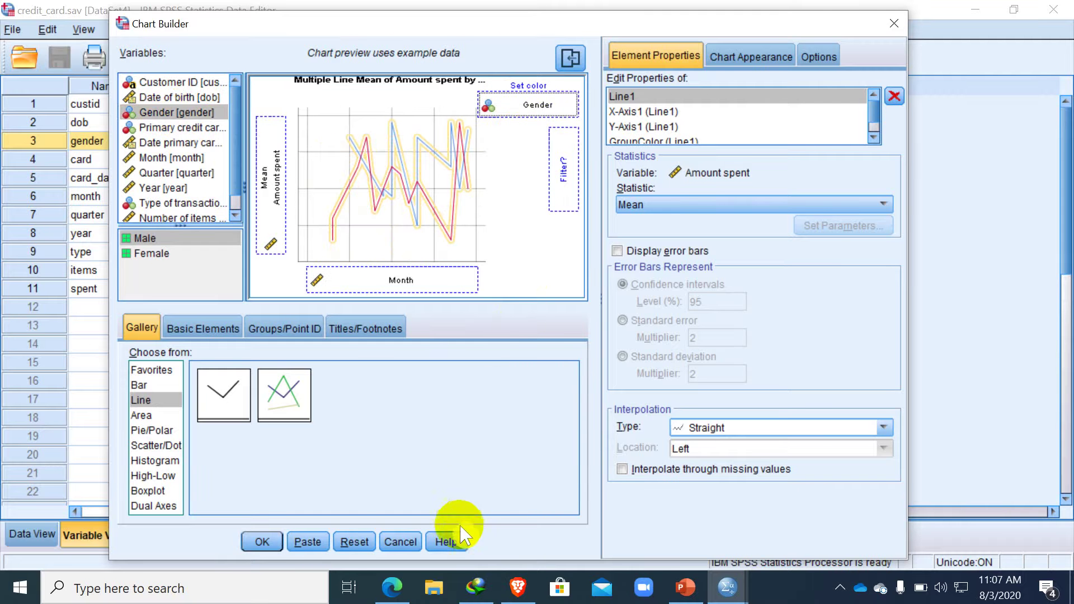
left_click(261, 542)
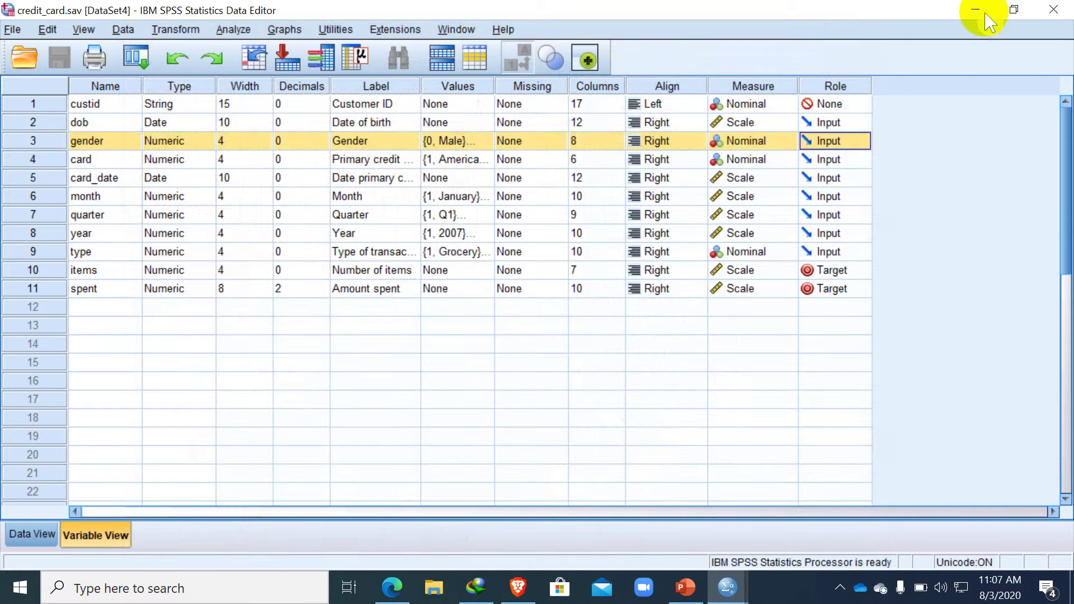
- Switch to the Output4 viewer window and examine the chart of mean amount spent by month and gender
left_click(728, 588)
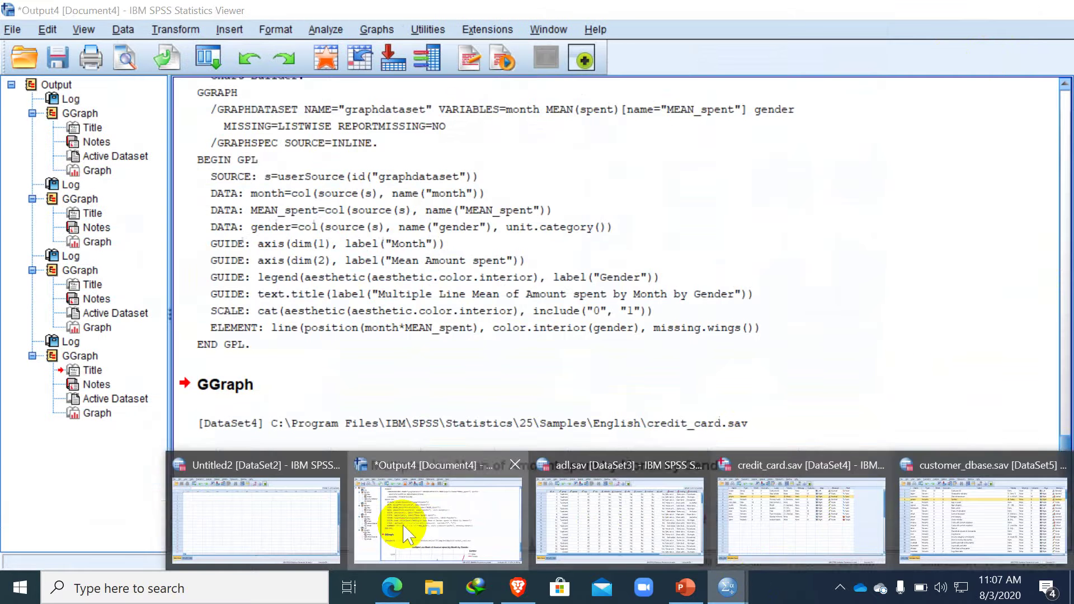
left_click(396, 528)
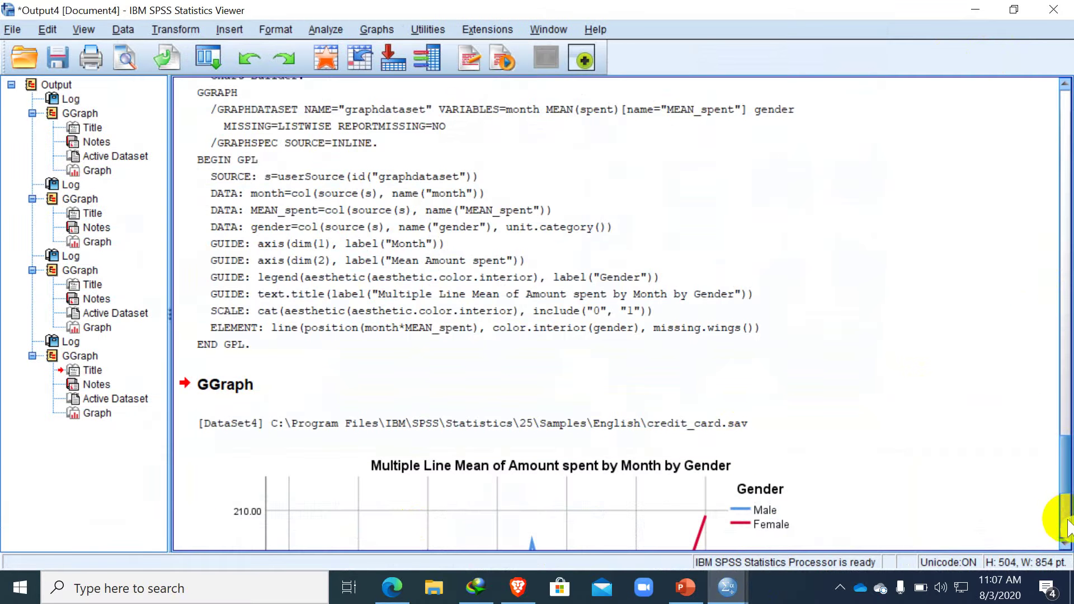
scroll(1068, 526, "down", 5)
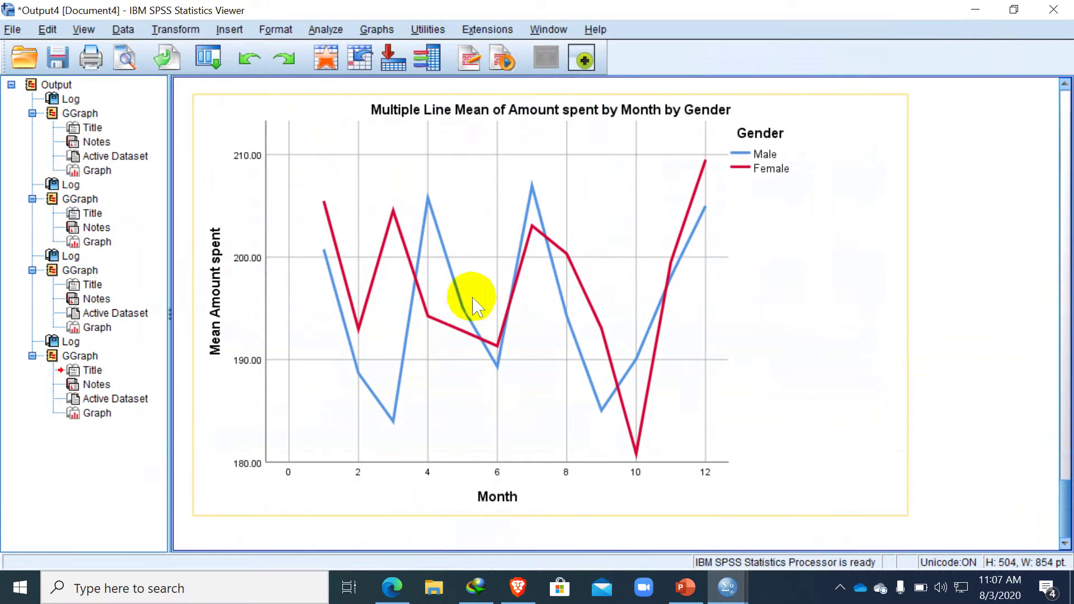
- Open the monthly spending chart for editing and set its X axis scale to a custom minimum of 1 and major increment of 1
left_click(291, 480)
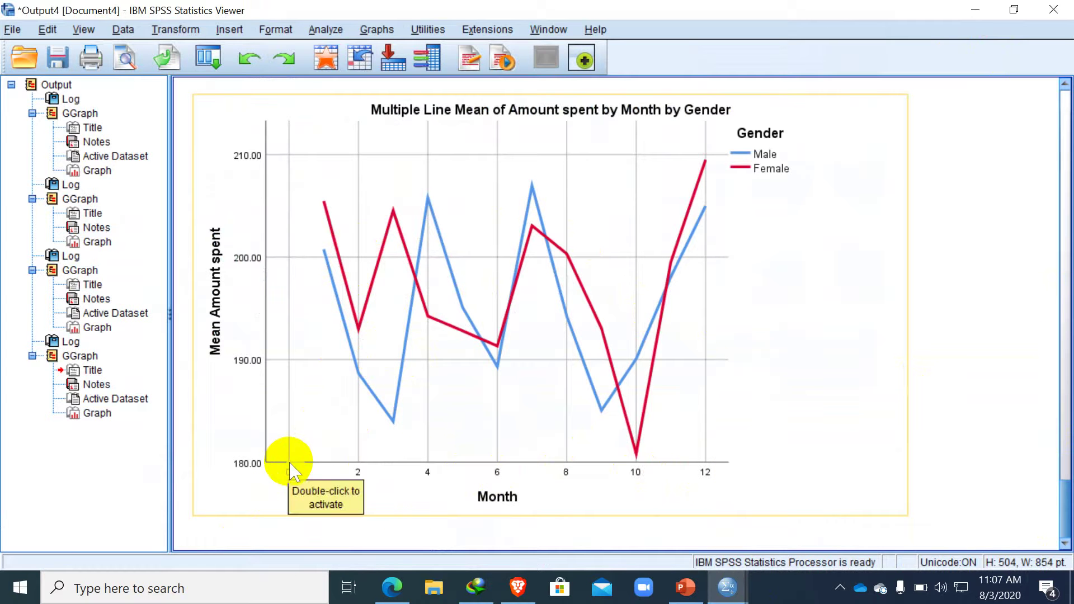
left_click(327, 466)
double_click(329, 467)
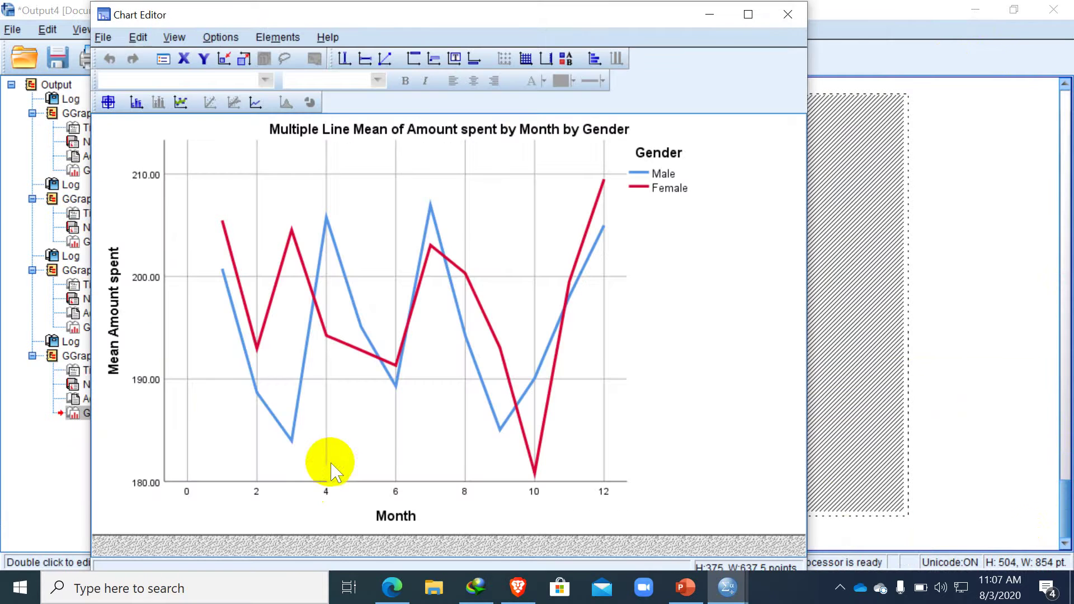
double_click(308, 483)
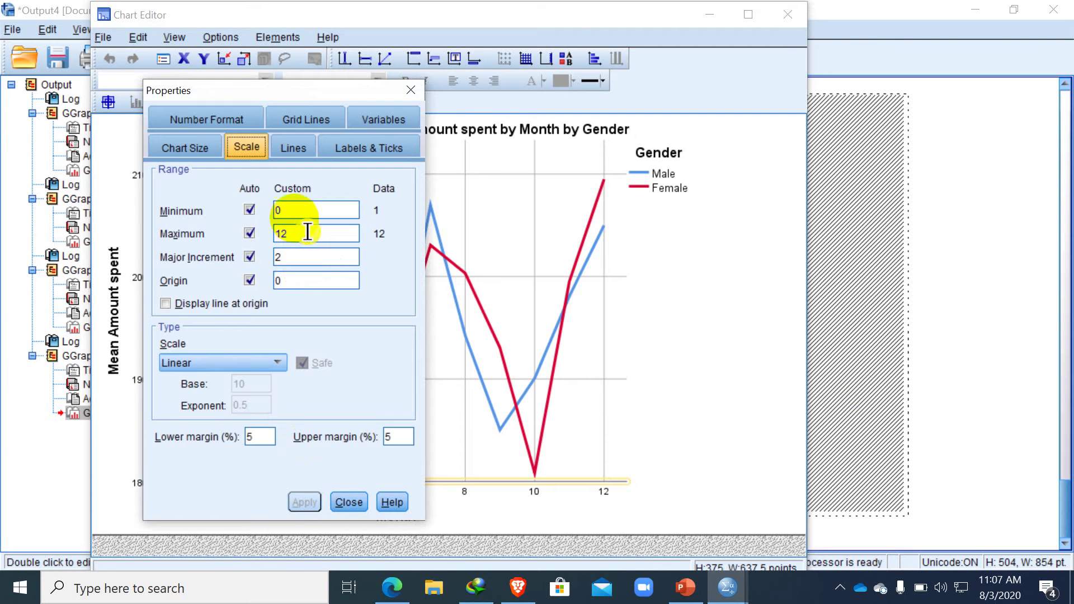
left_click(247, 211)
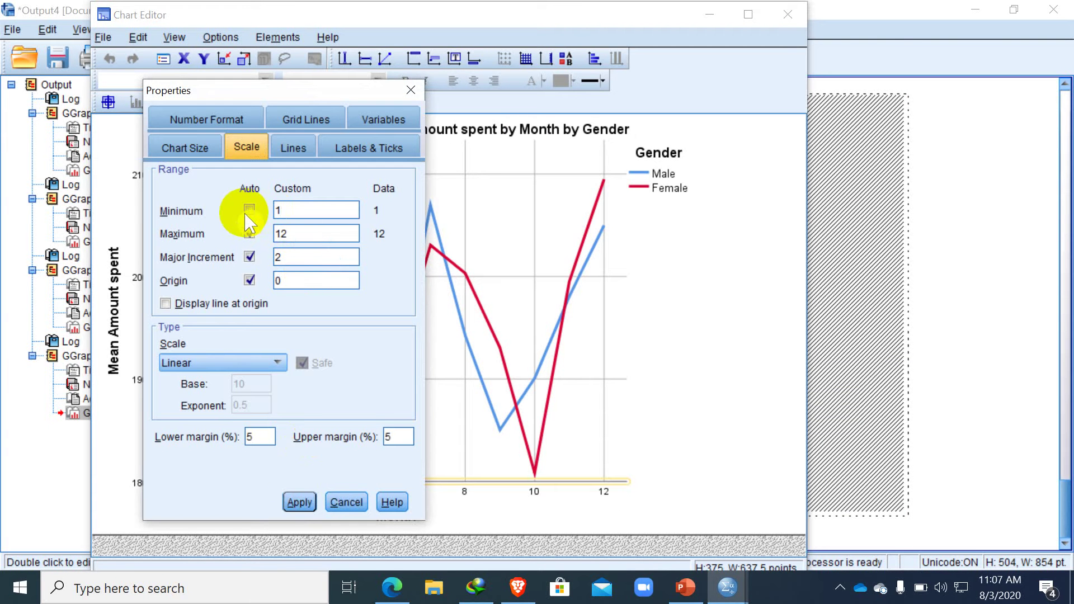
left_click(237, 255)
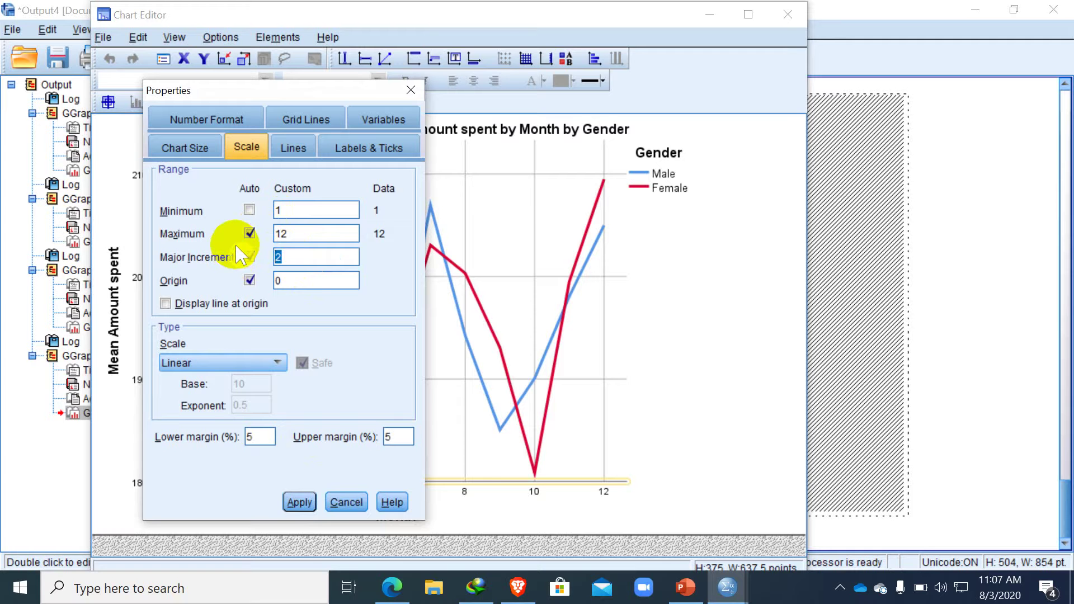
type("1")
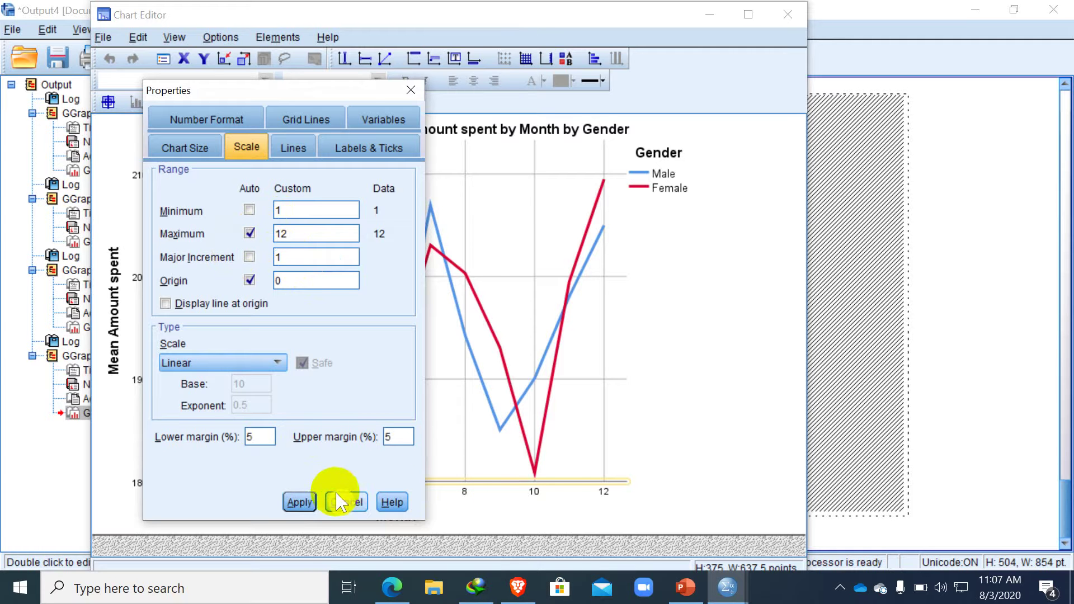
left_click(299, 502)
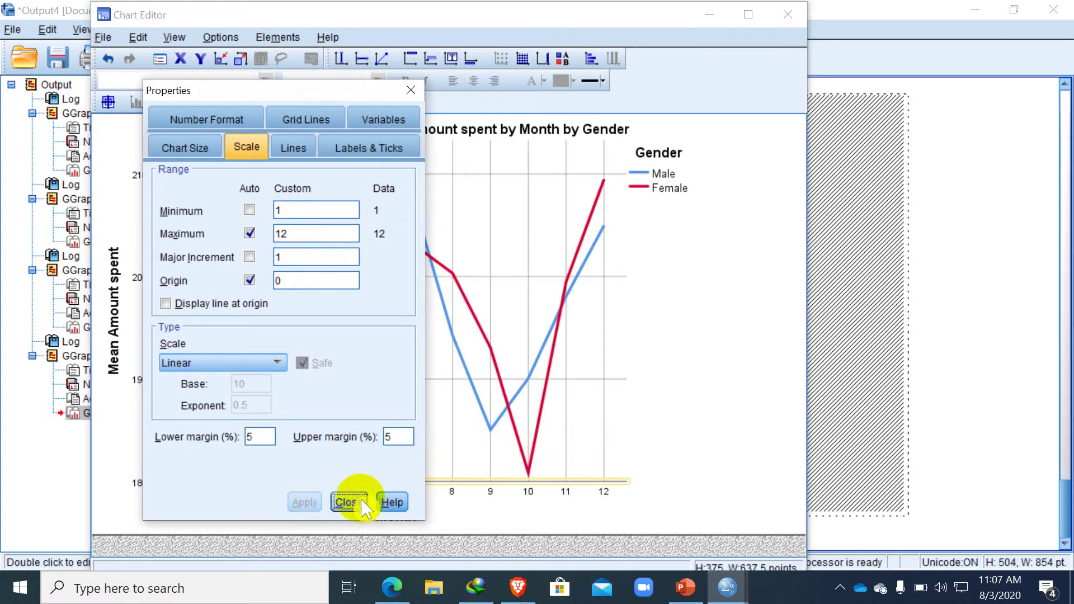
left_click(347, 502)
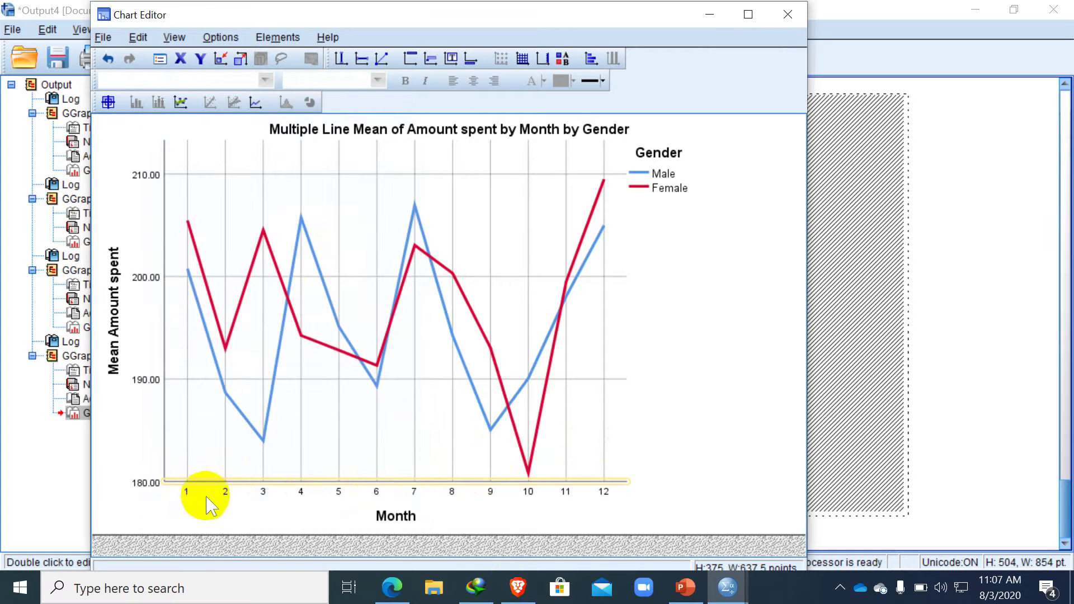